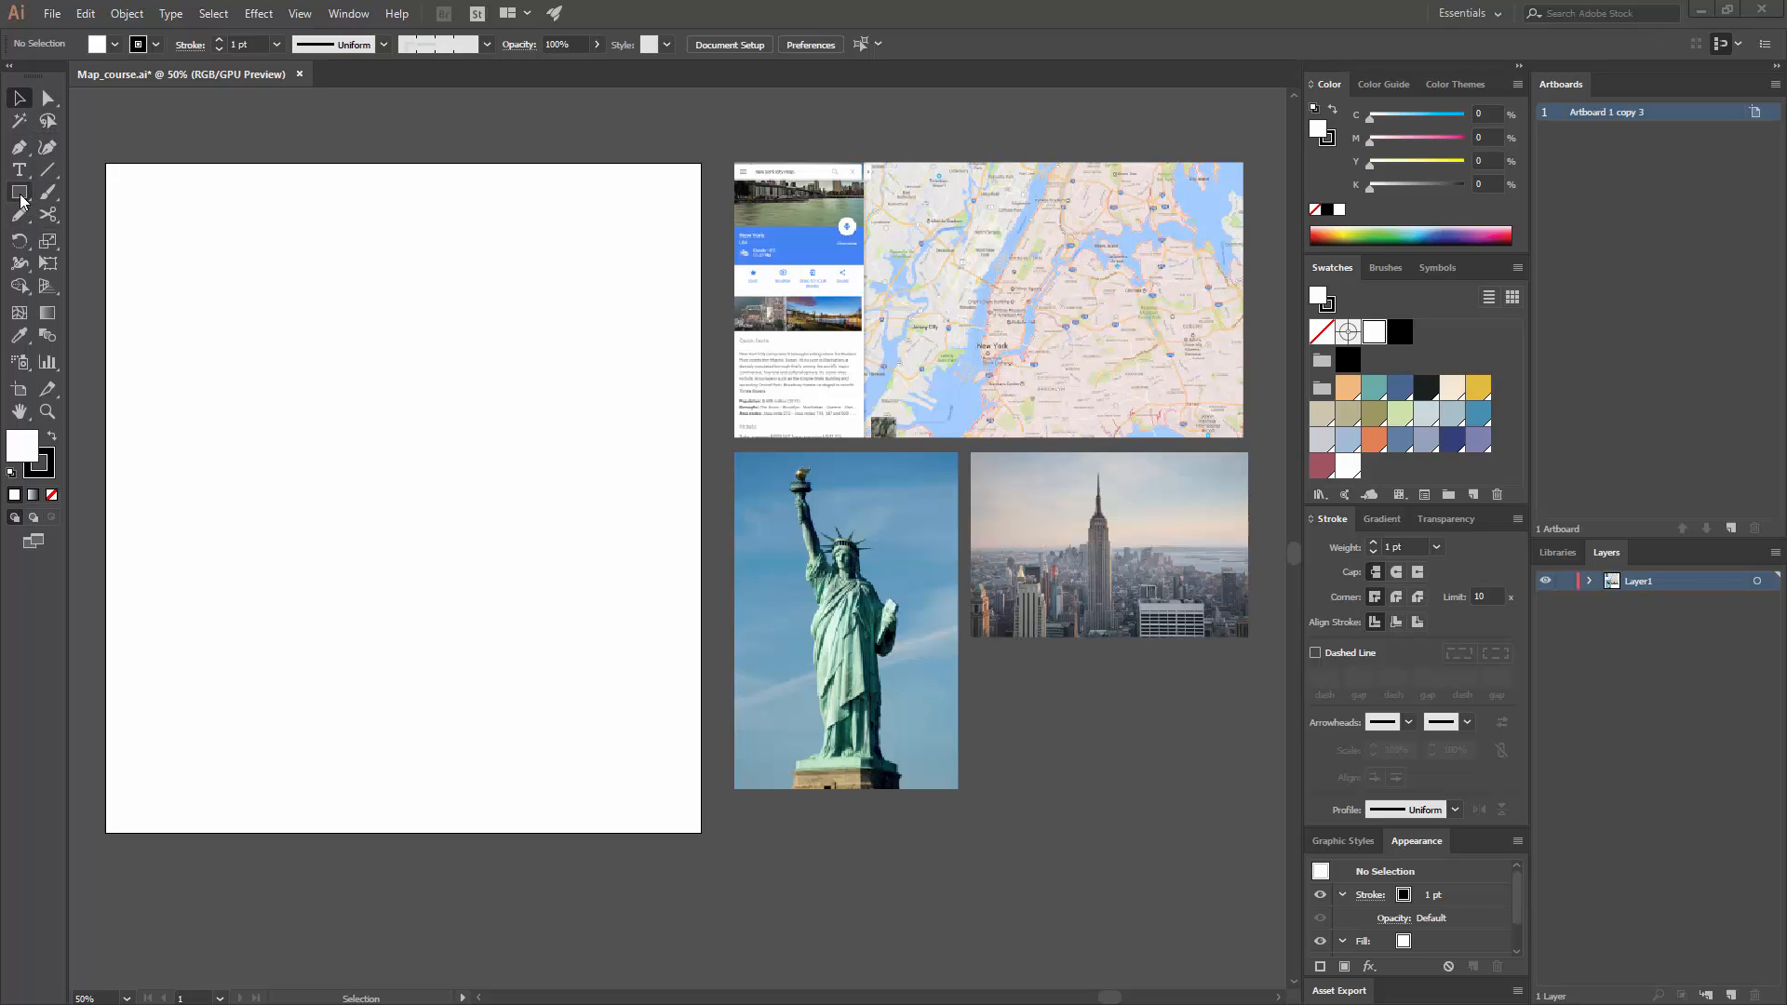
- Detach the shape tools as a floating toolbar and place it just above the blank artboard
drag(22, 200, 200, 282)
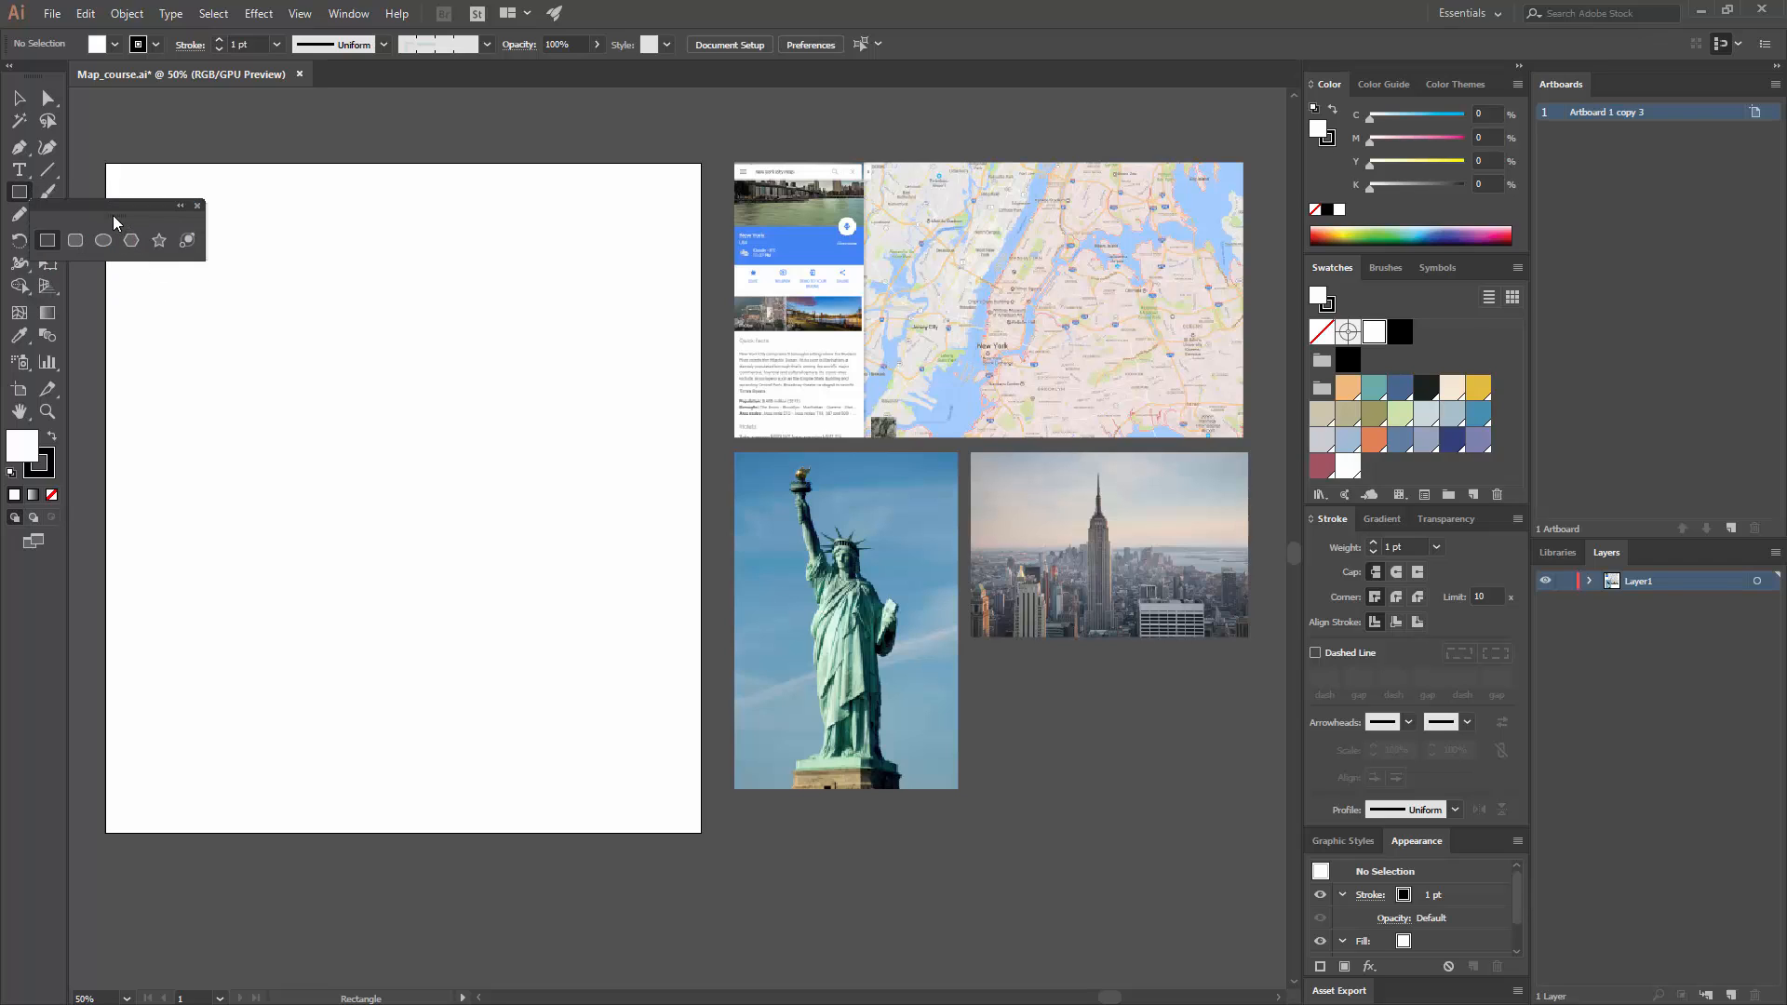
drag(302, 160, 379, 415)
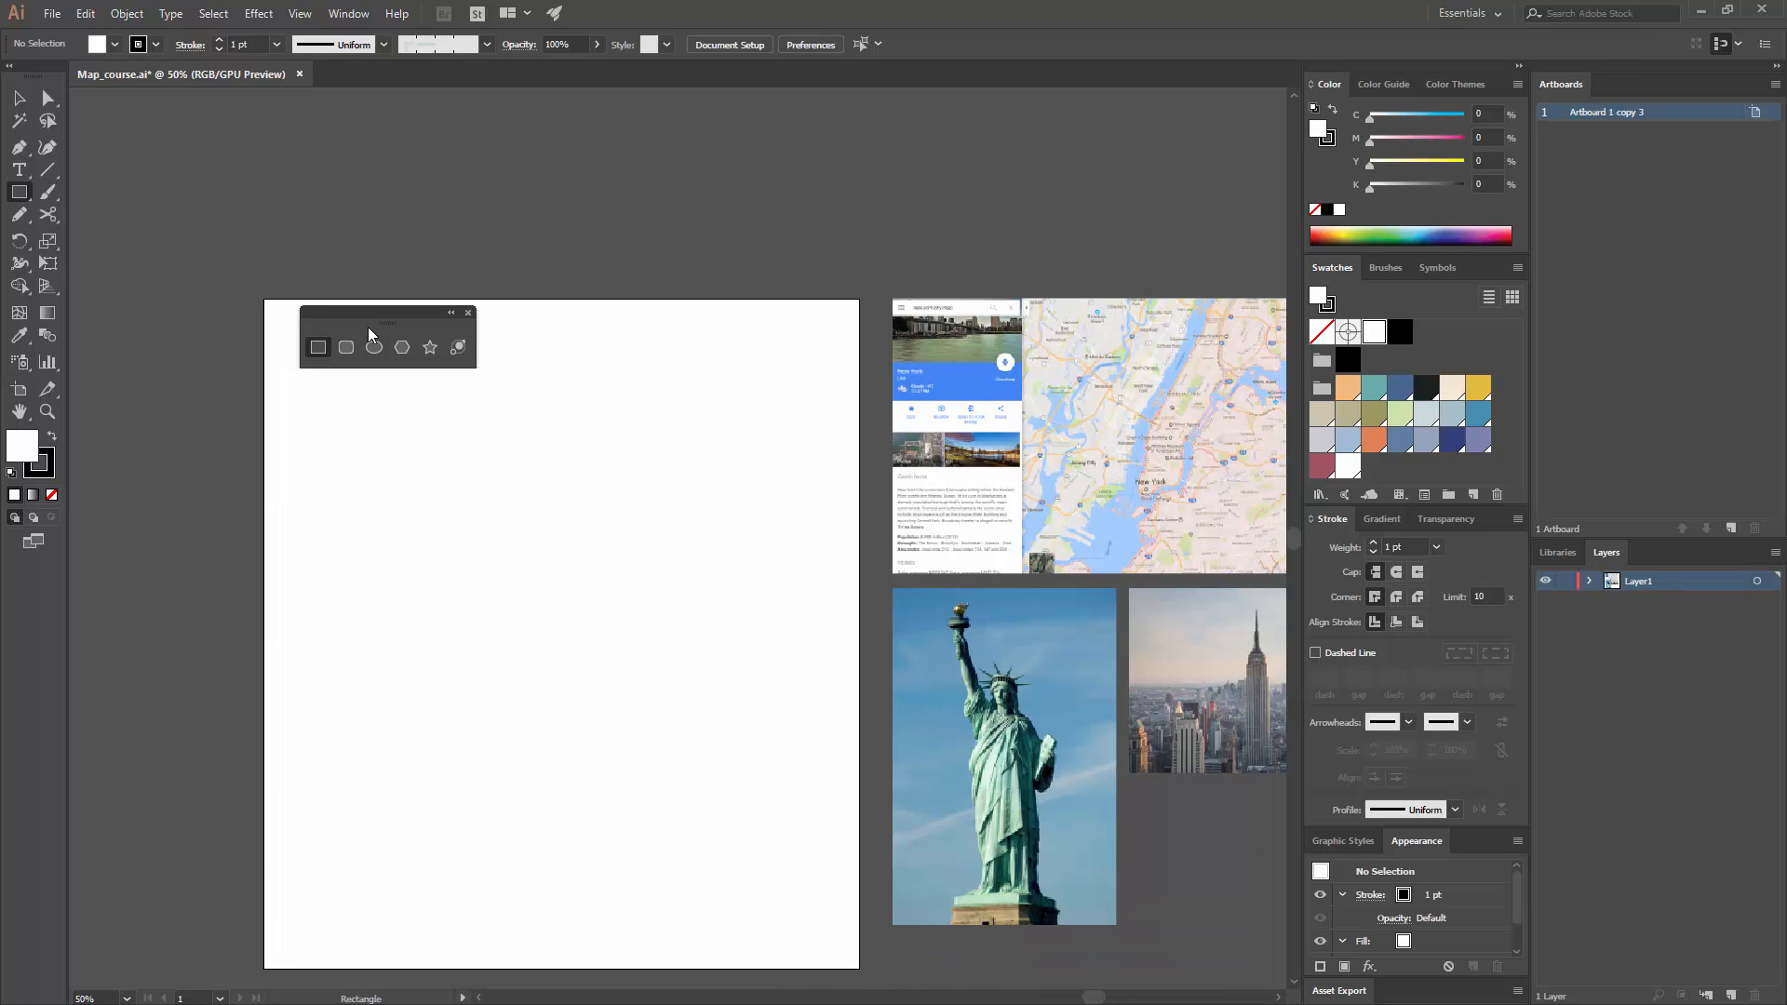
drag(371, 311, 344, 212)
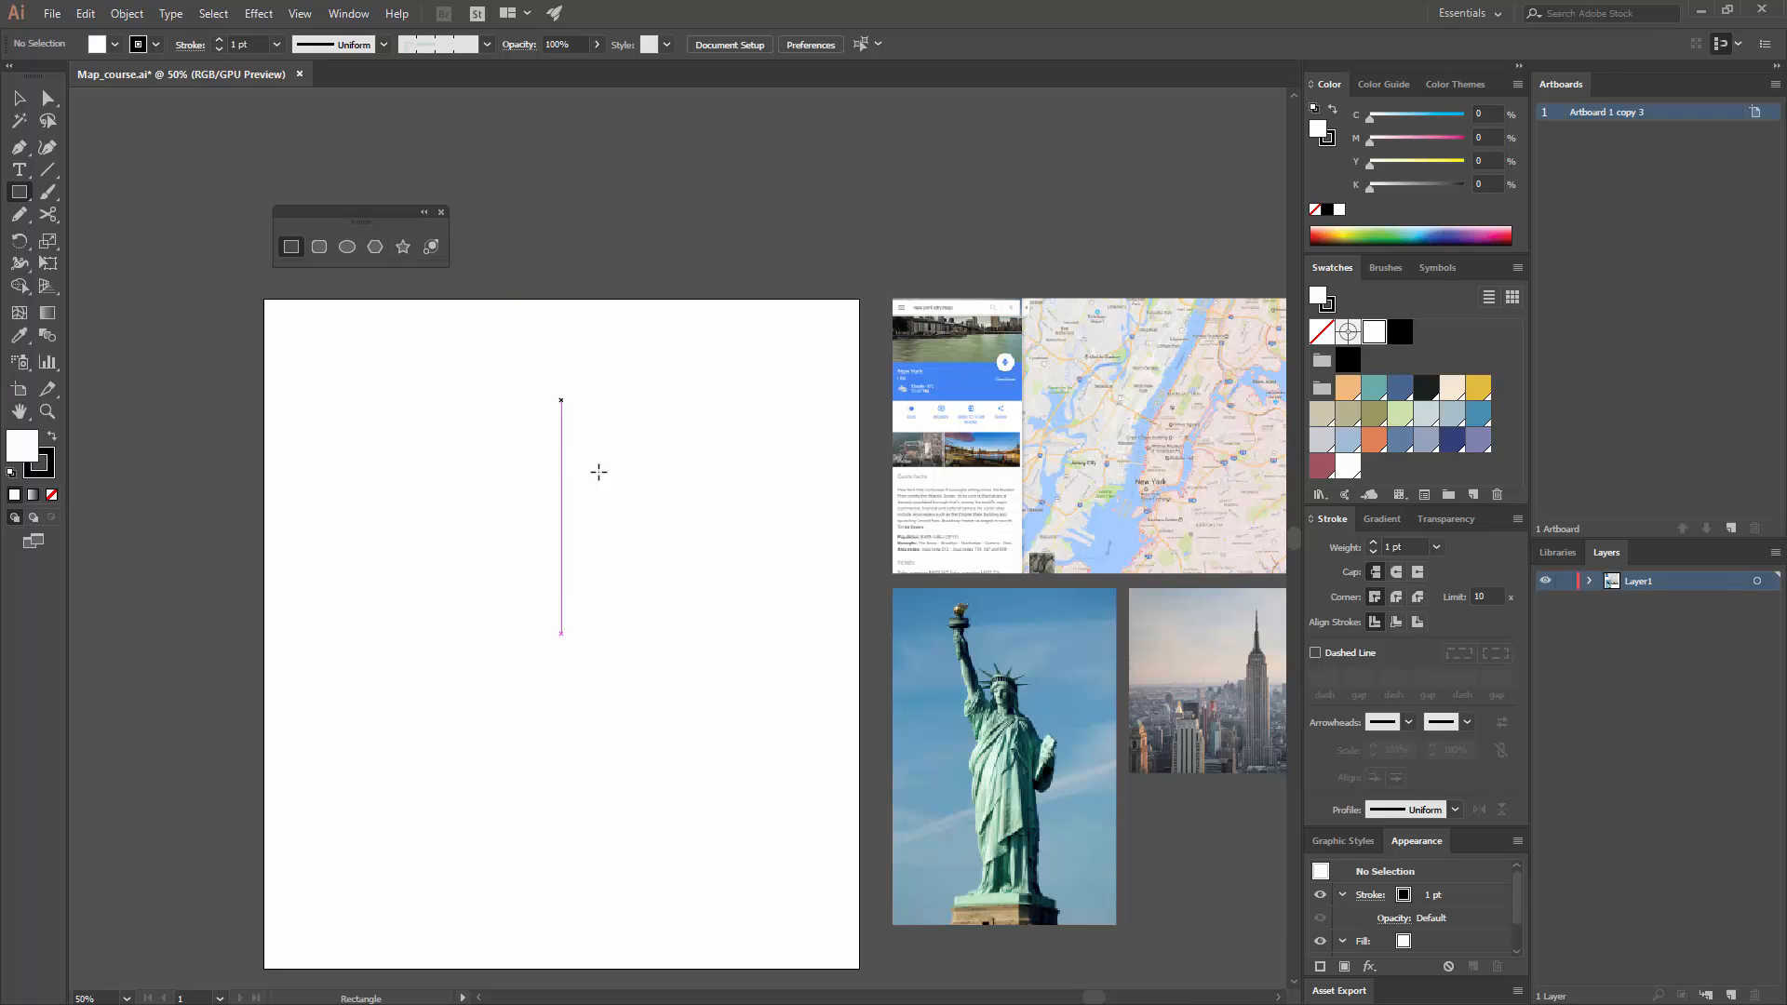
drag(819, 472, 774, 443)
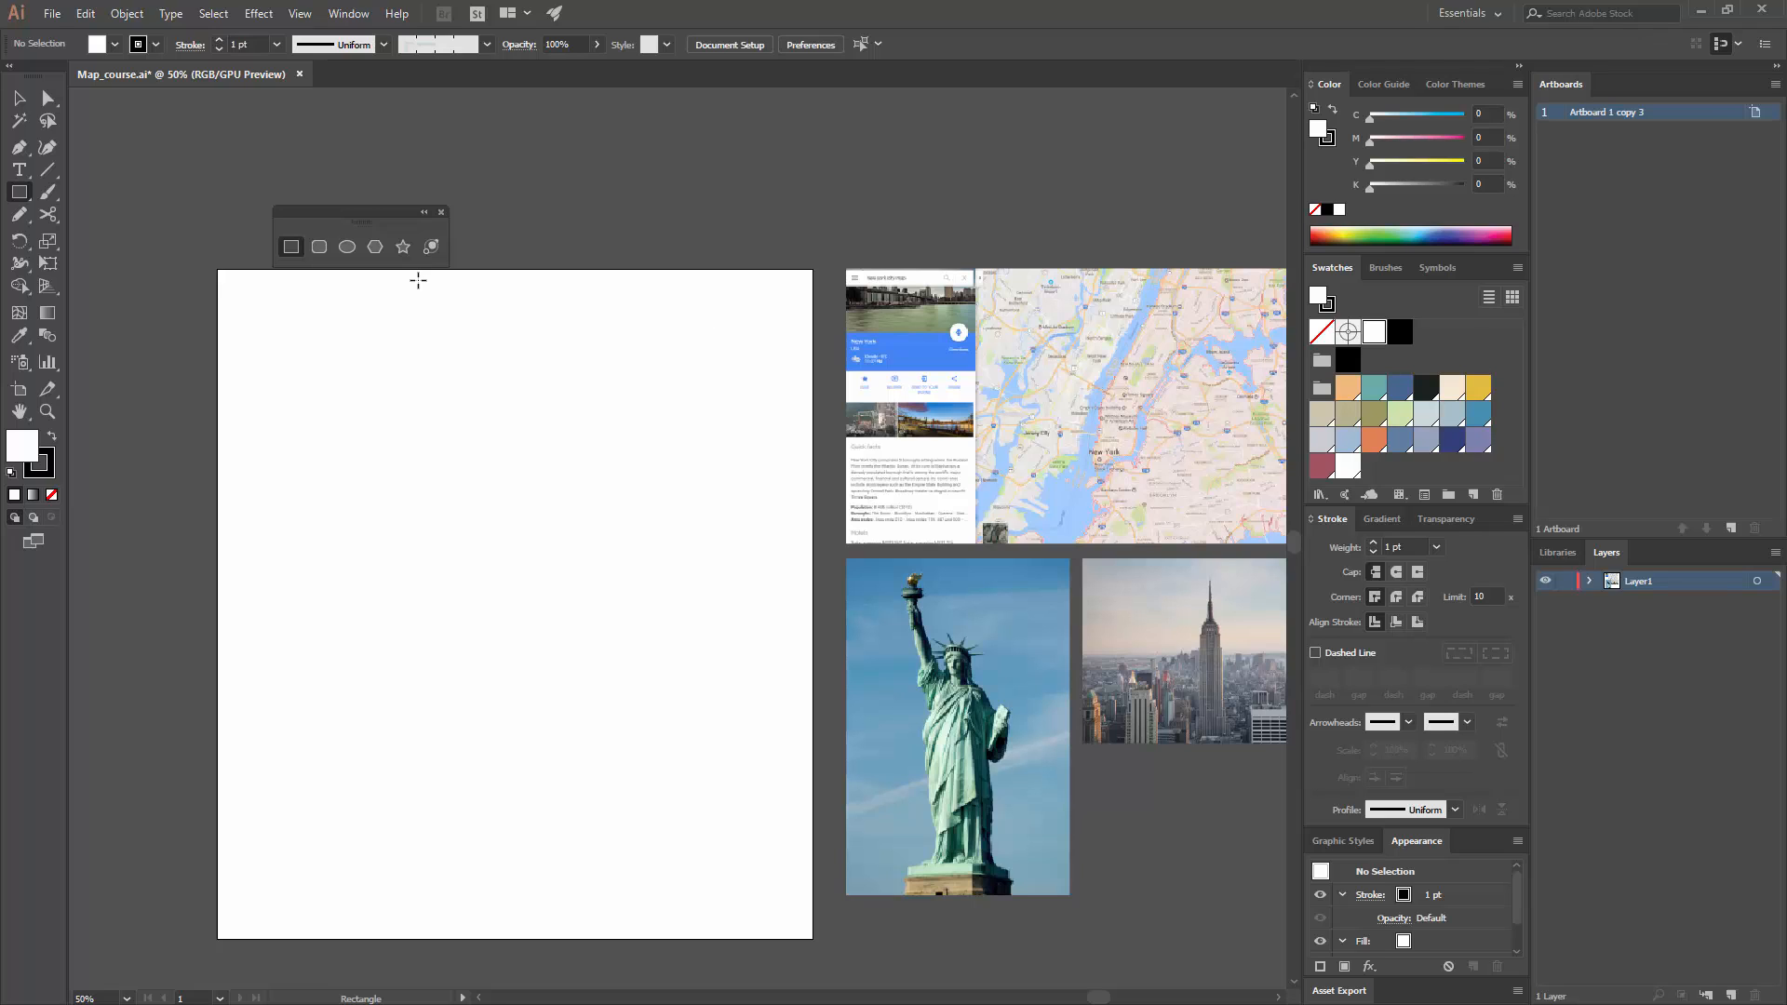
- Draw the map outline's left and bottom edges with the Pen tool: straight down, a small step inward, a diagonal, and a narrow bottom stub
click(19, 148)
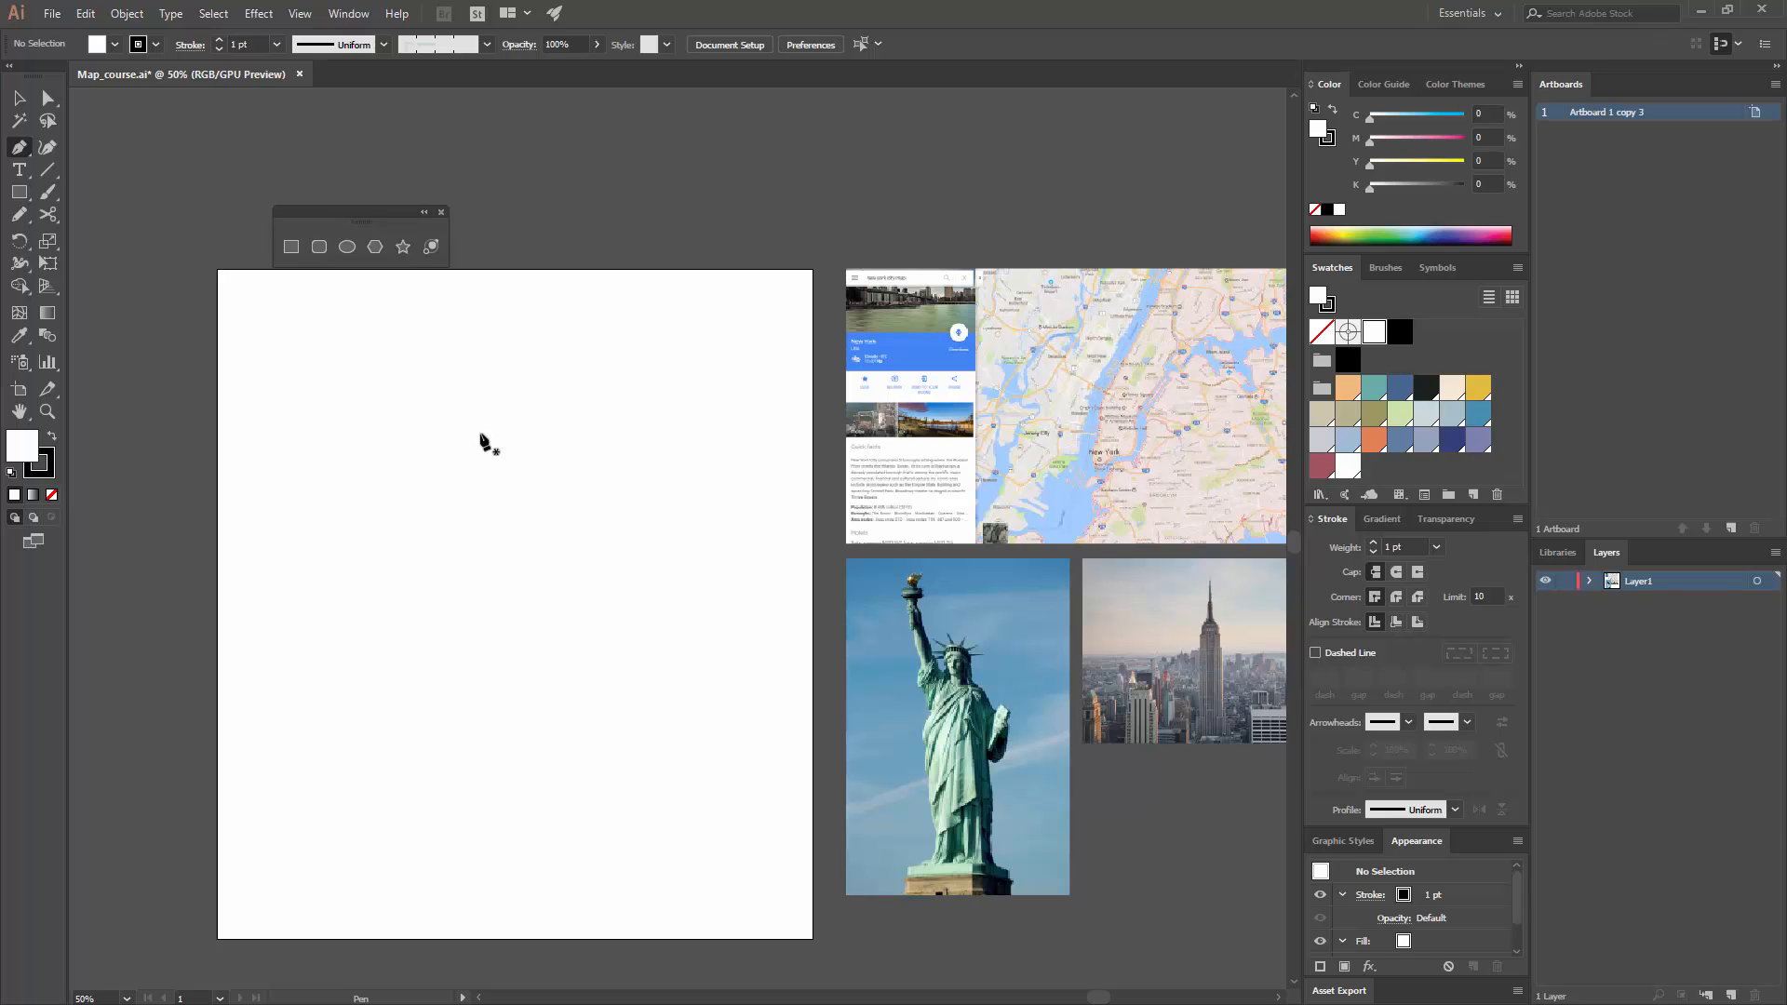
click(397, 357)
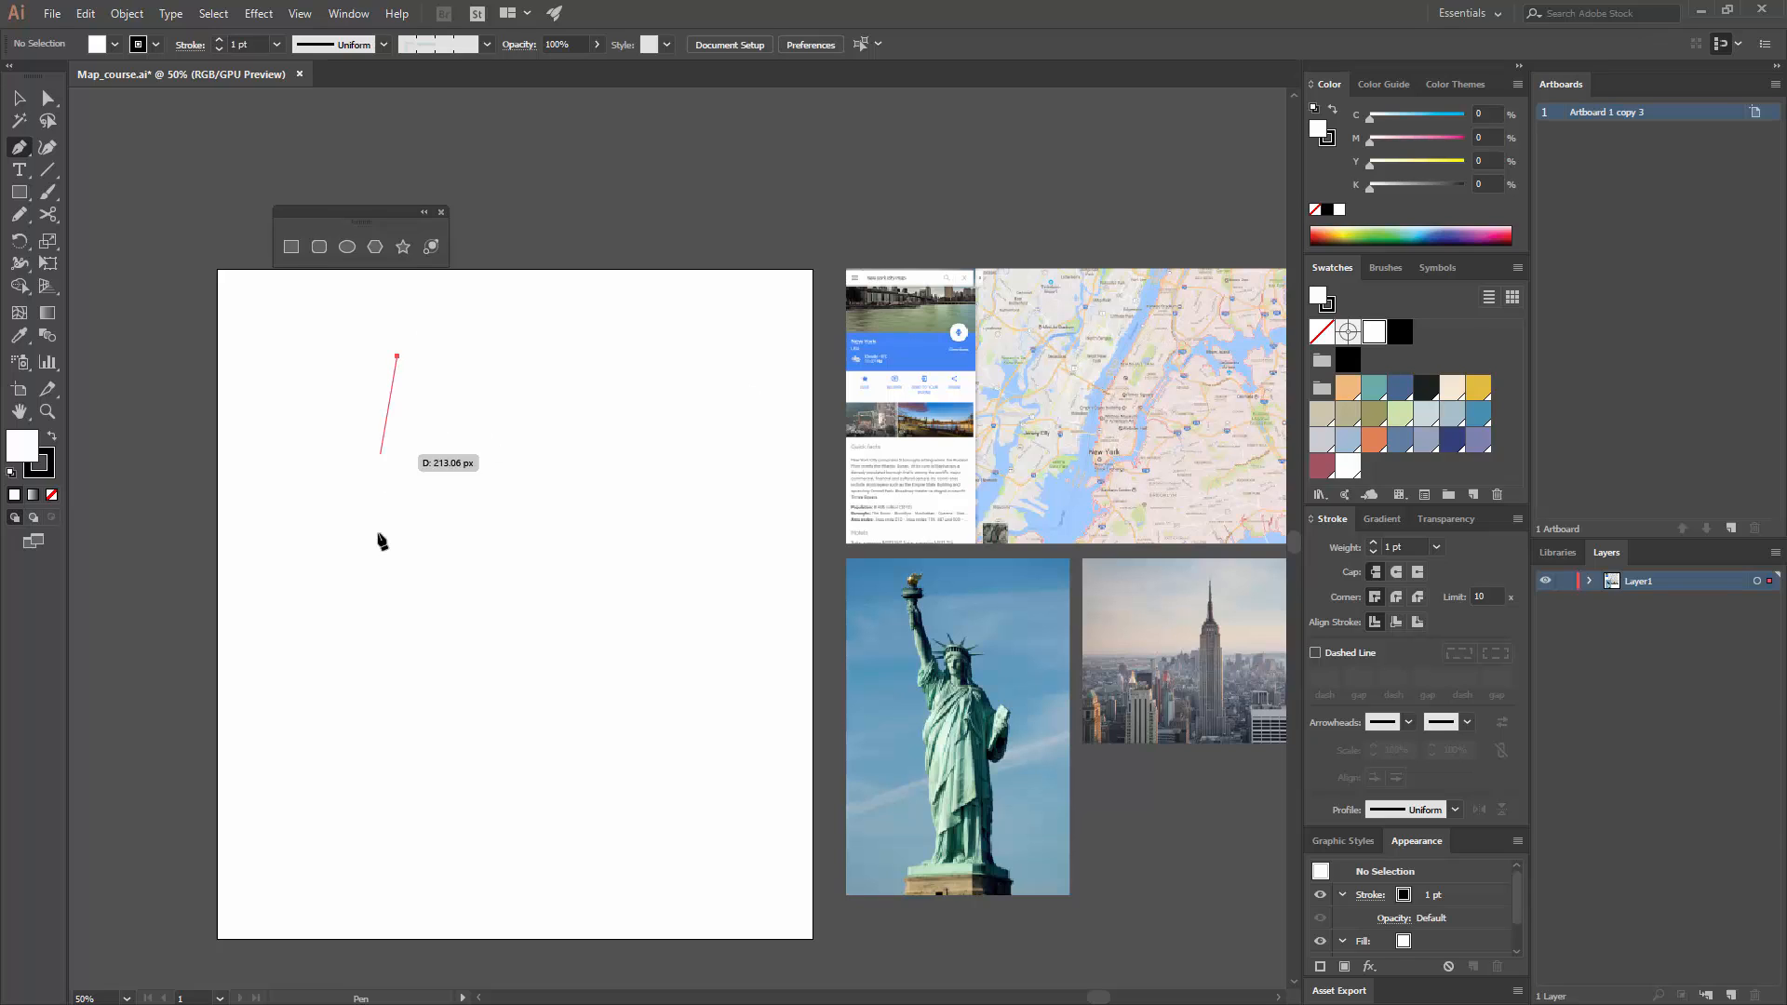
shift+click(410, 604)
click(456, 603)
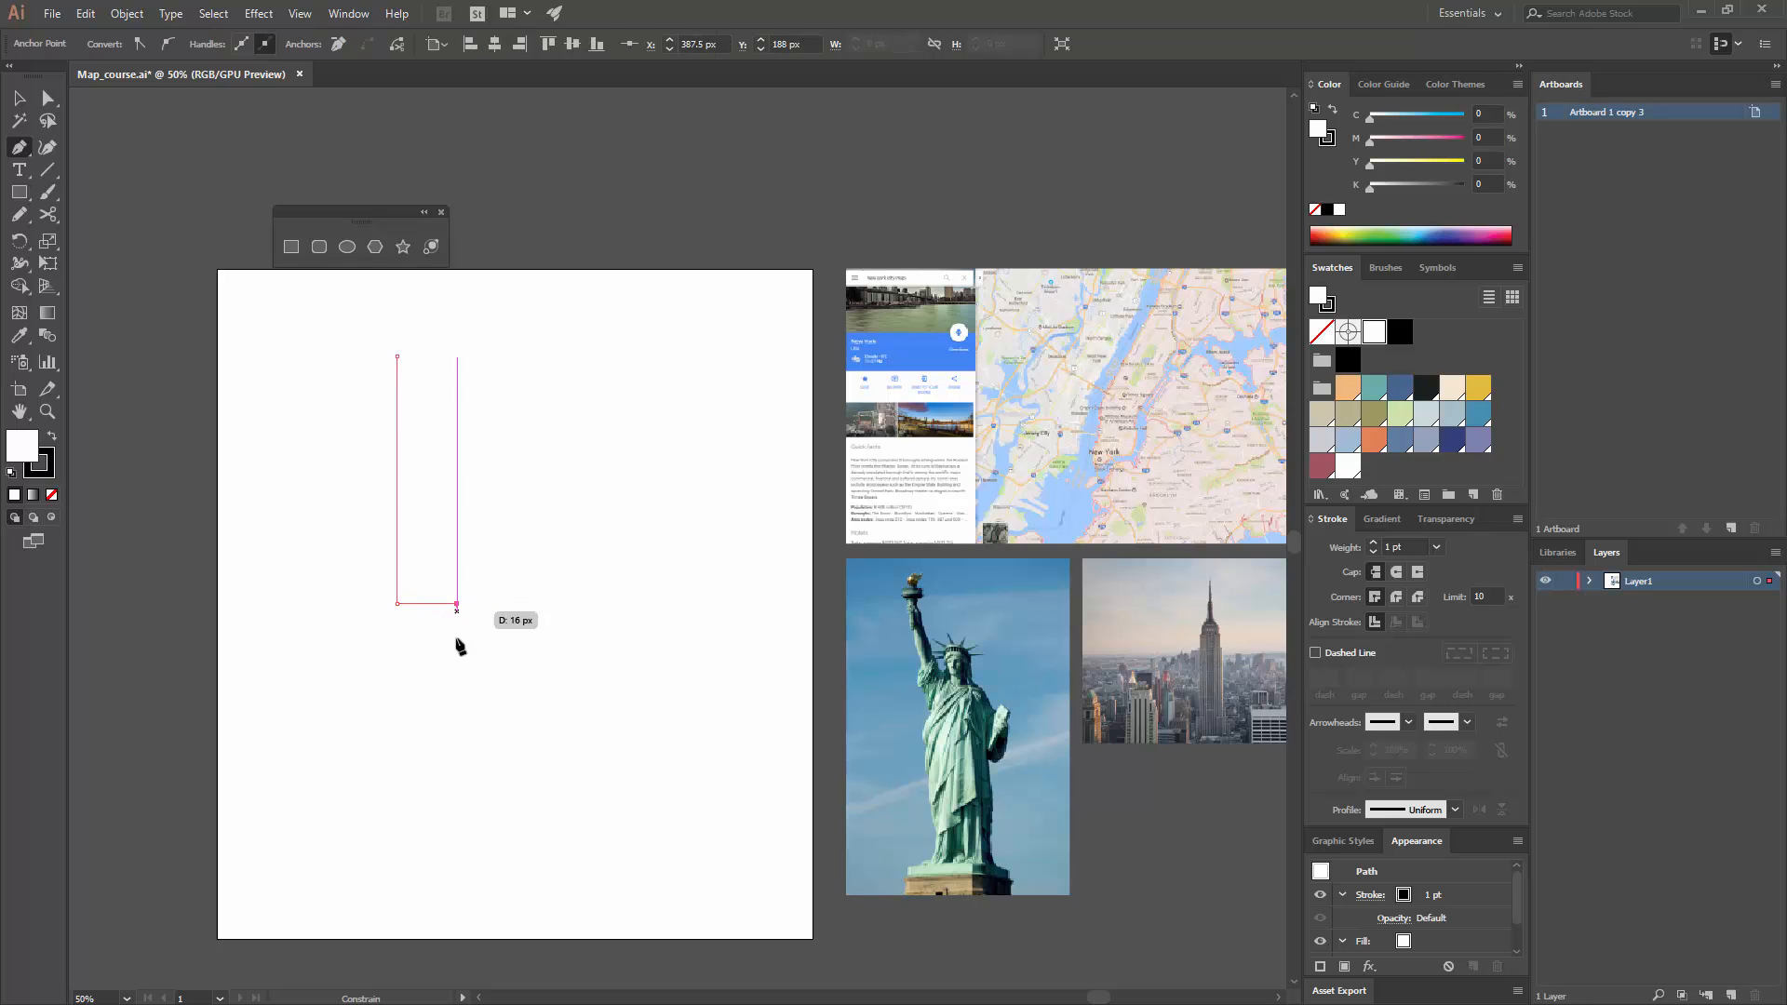
click(456, 705)
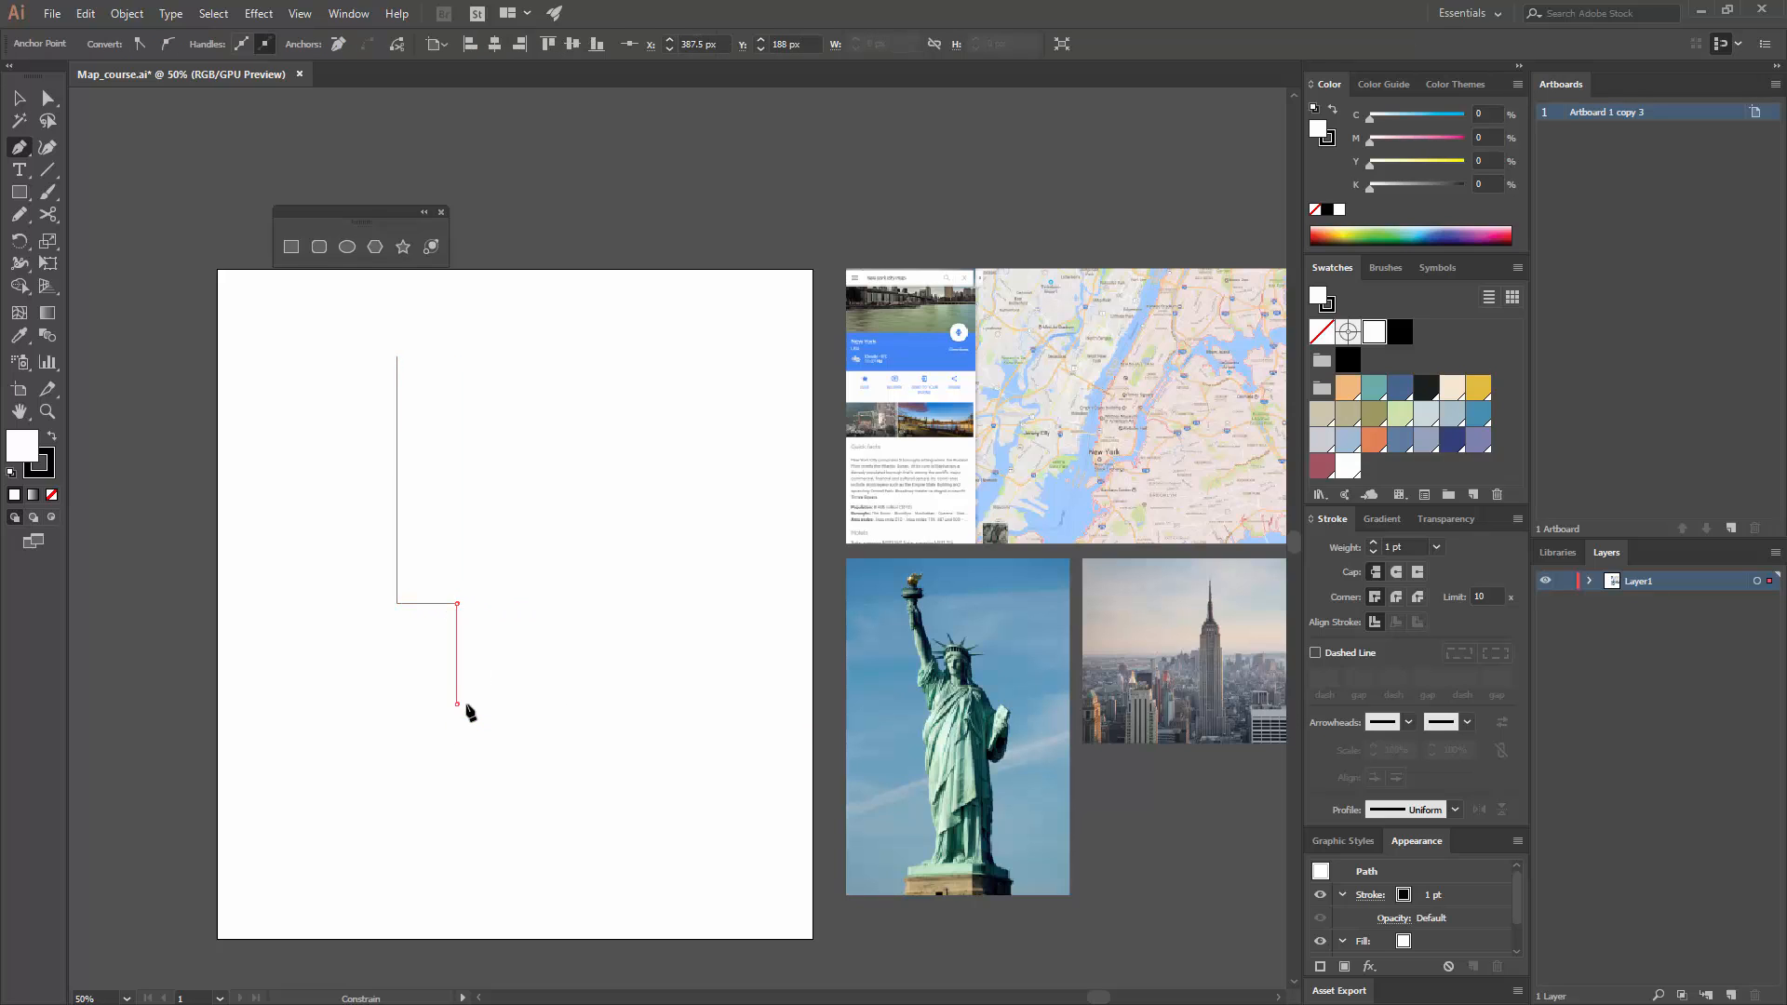
click(574, 820)
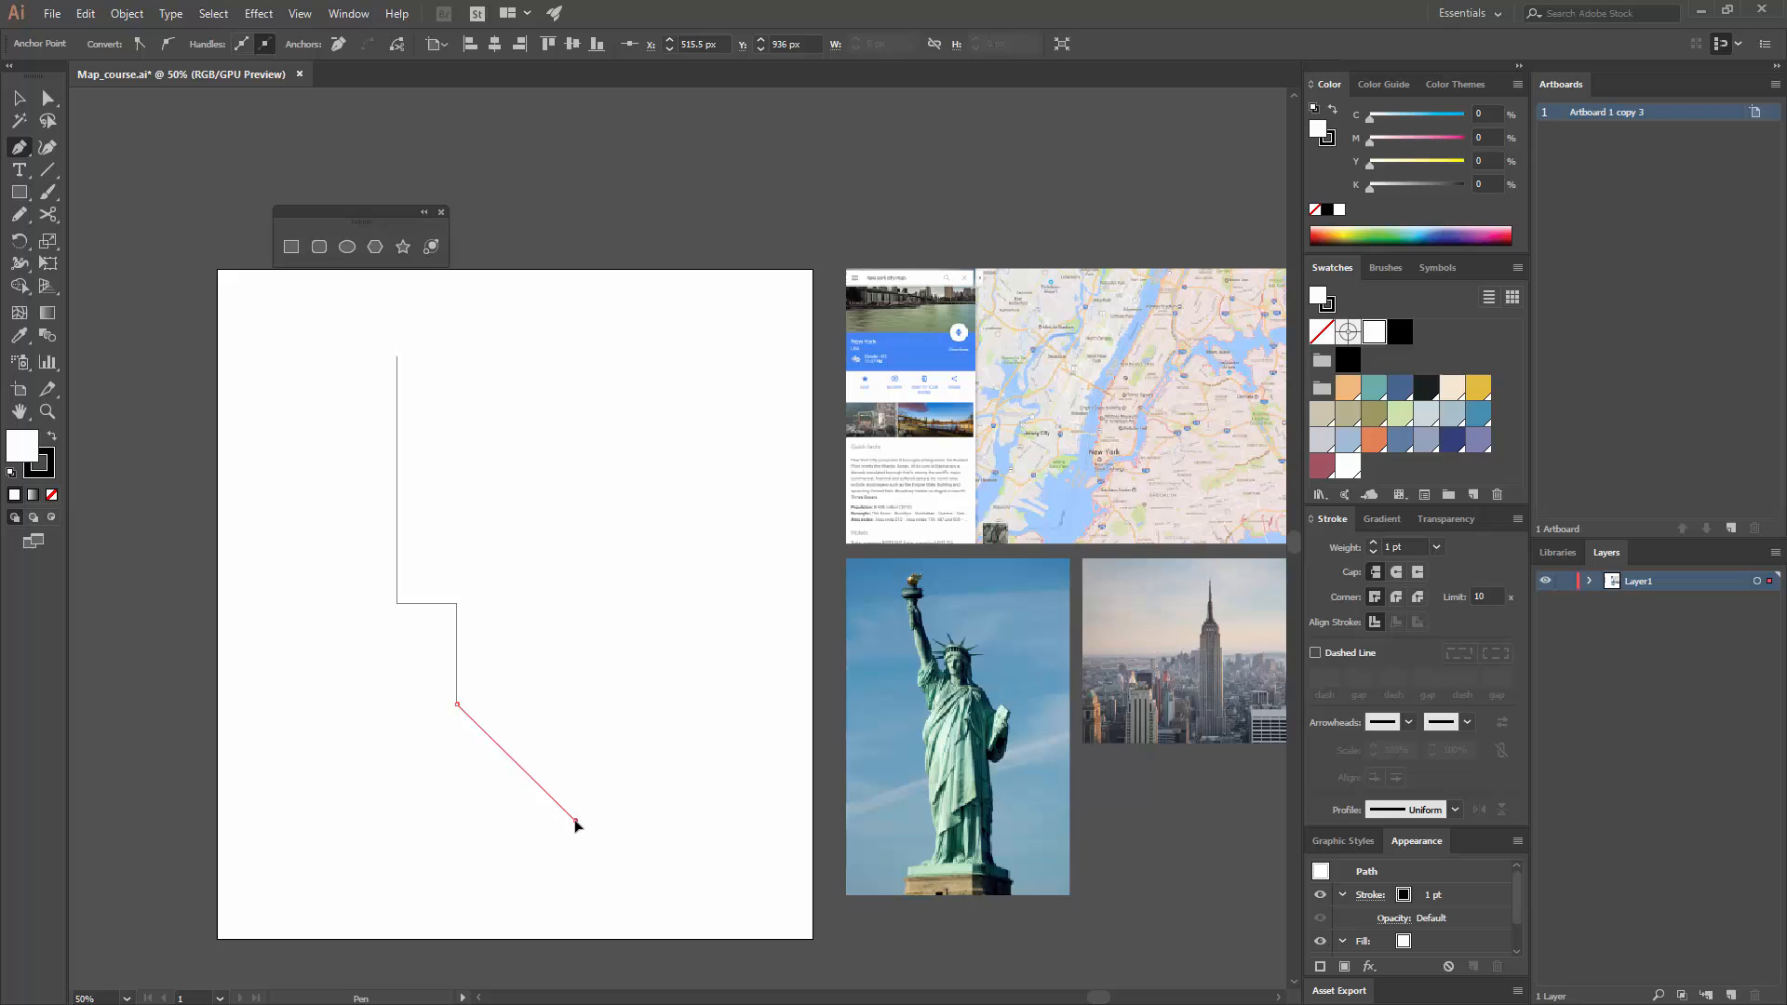
shift+click(576, 907)
shift+click(675, 906)
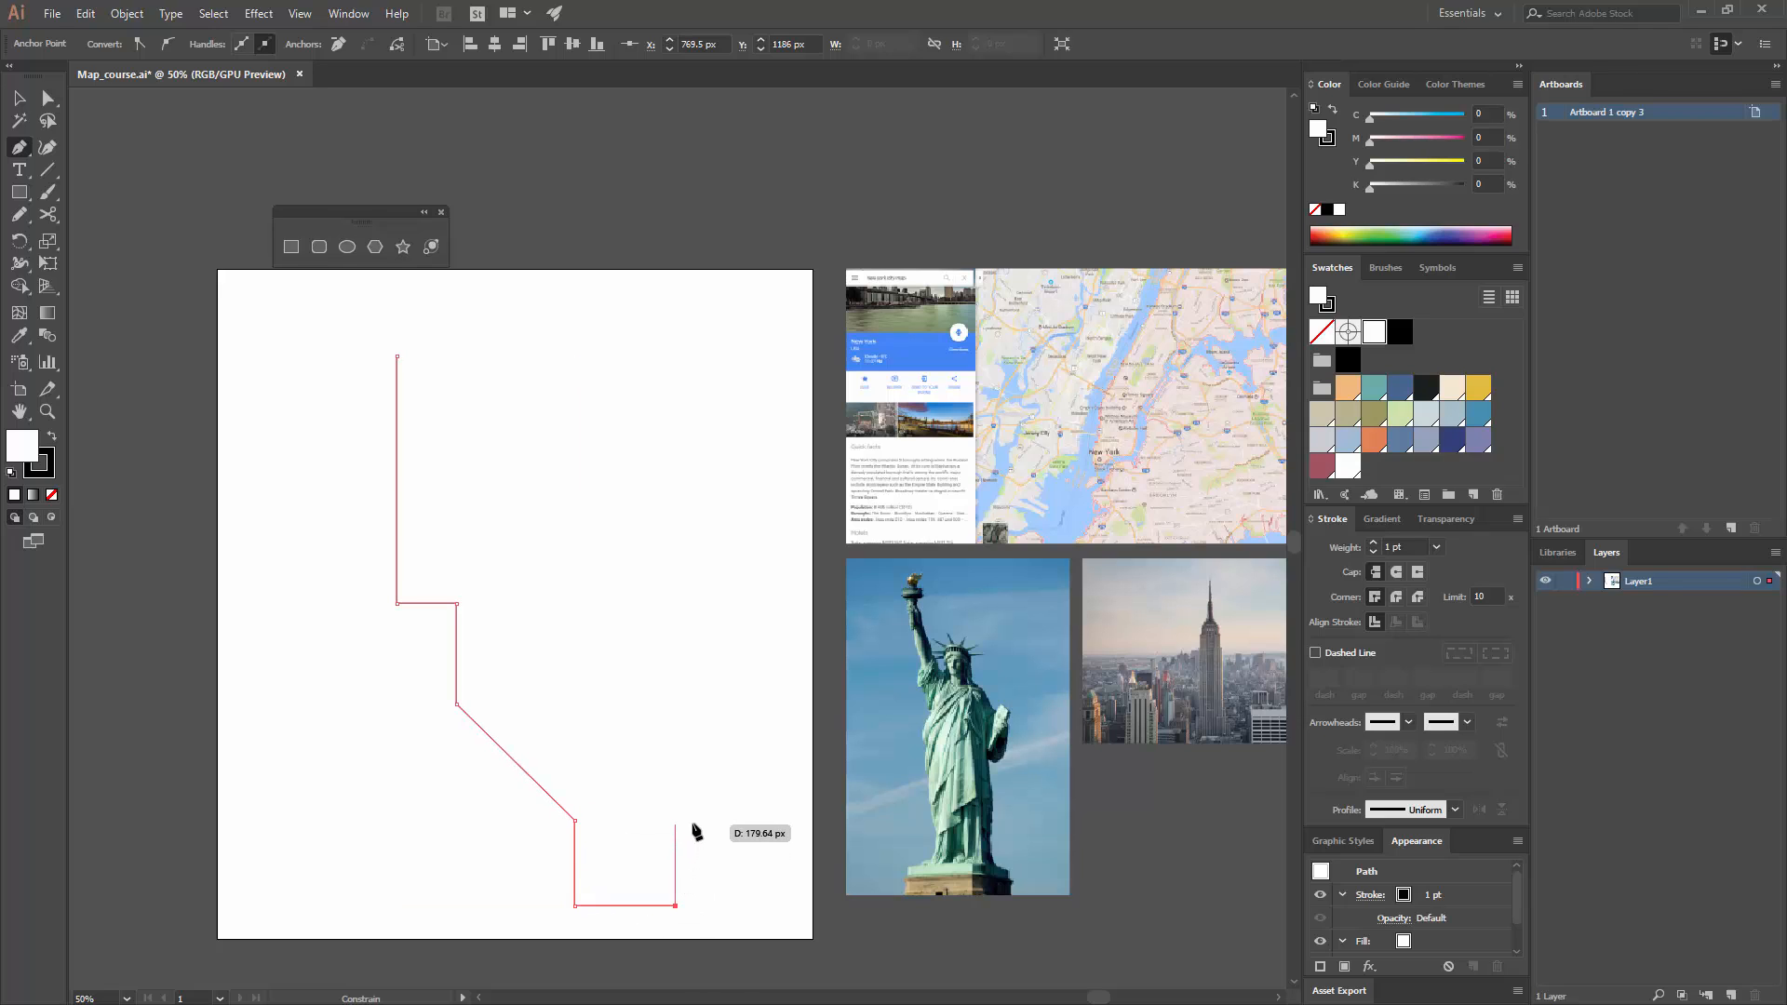
- Continue the path up the angled right side and across the top, closing an outline about 824 by 1286 px
shift+click(688, 824)
click(780, 726)
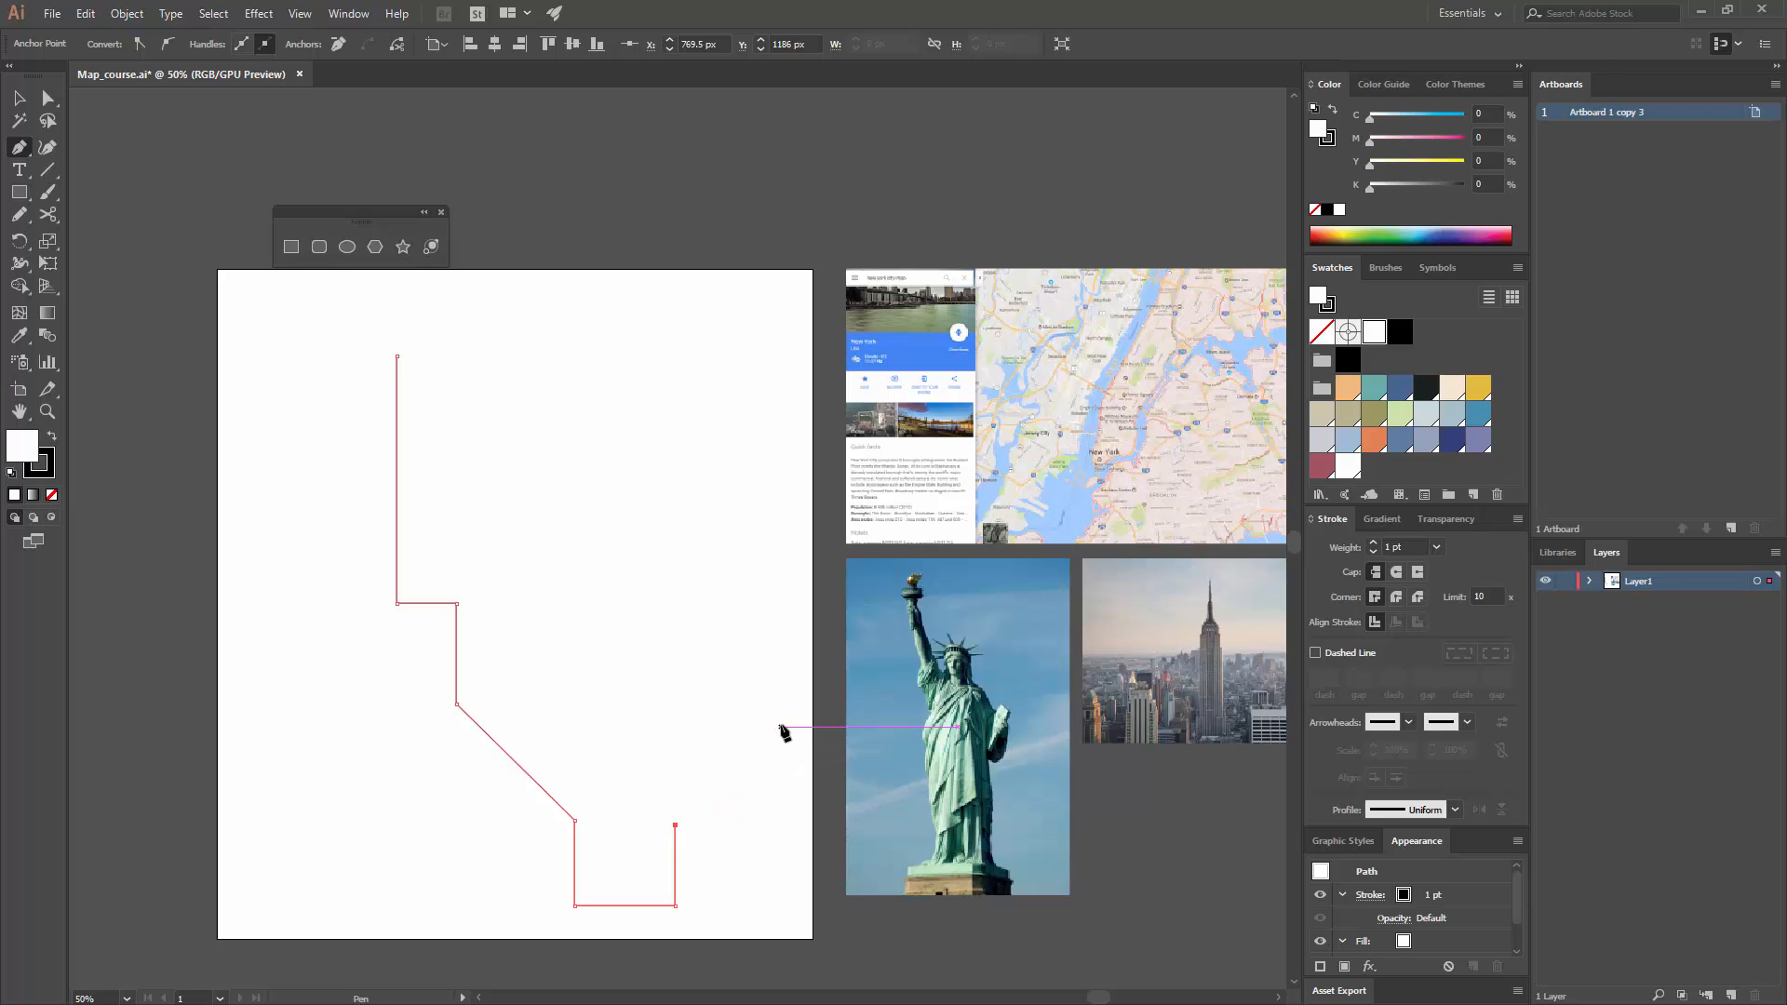
click(720, 598)
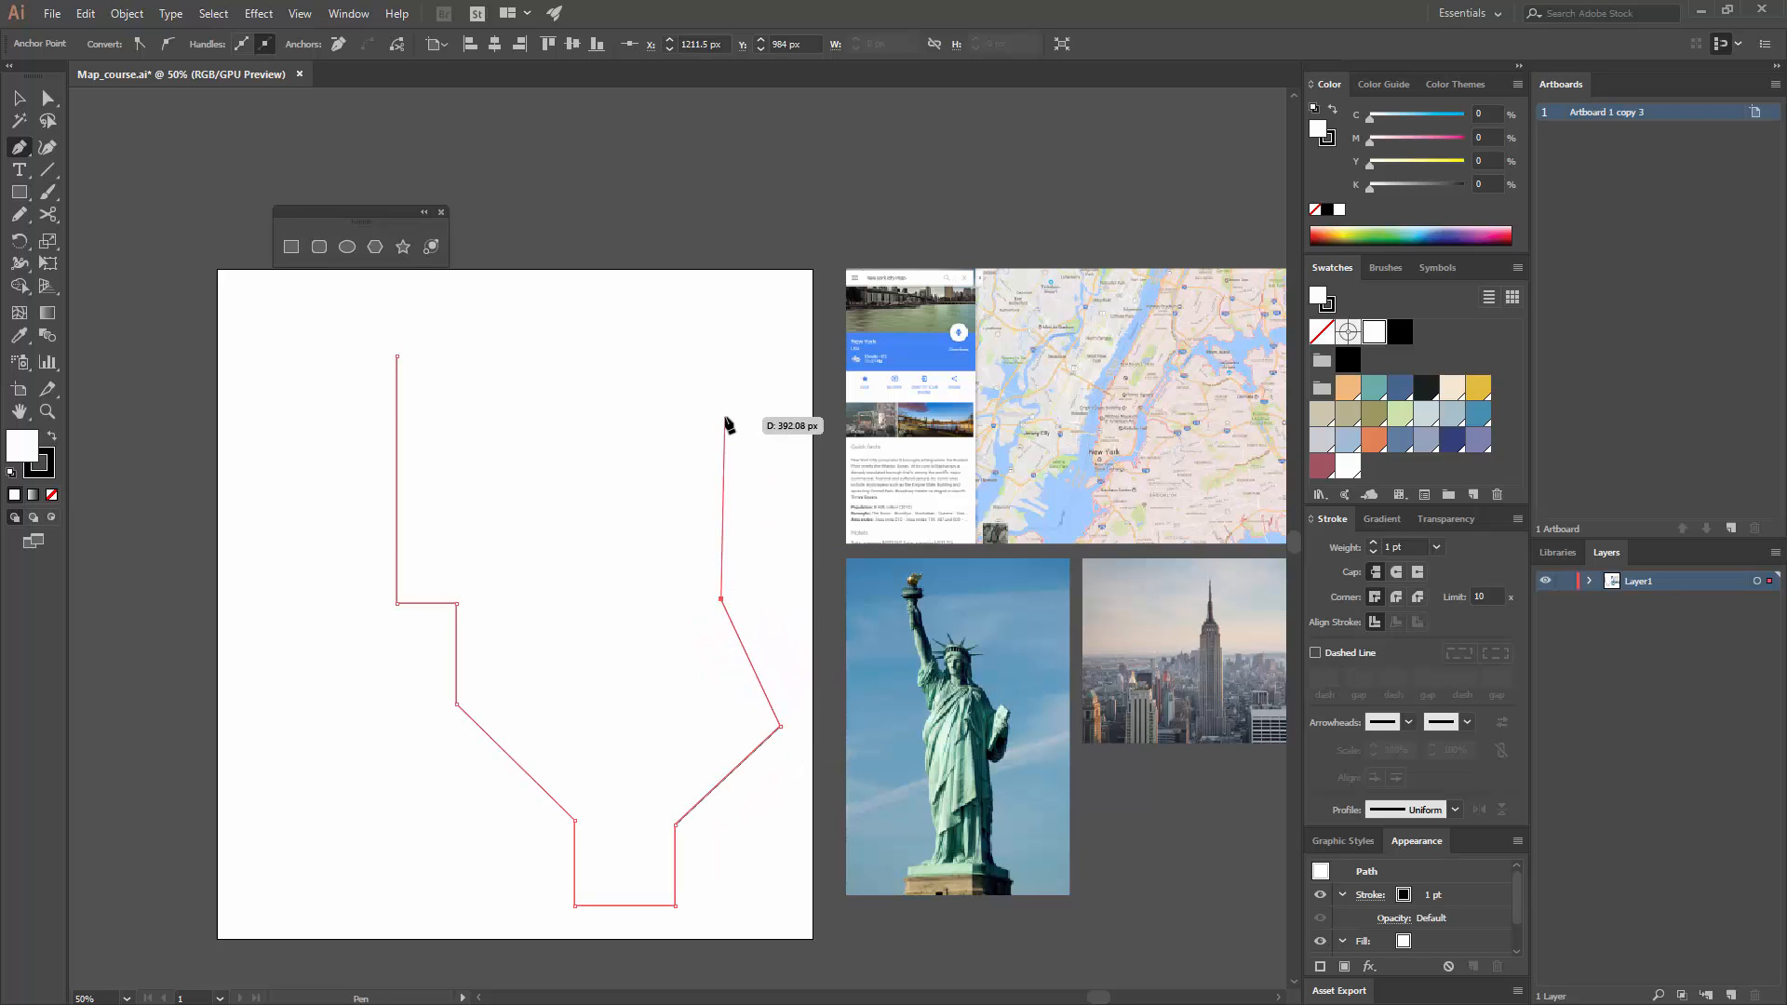
click(723, 431)
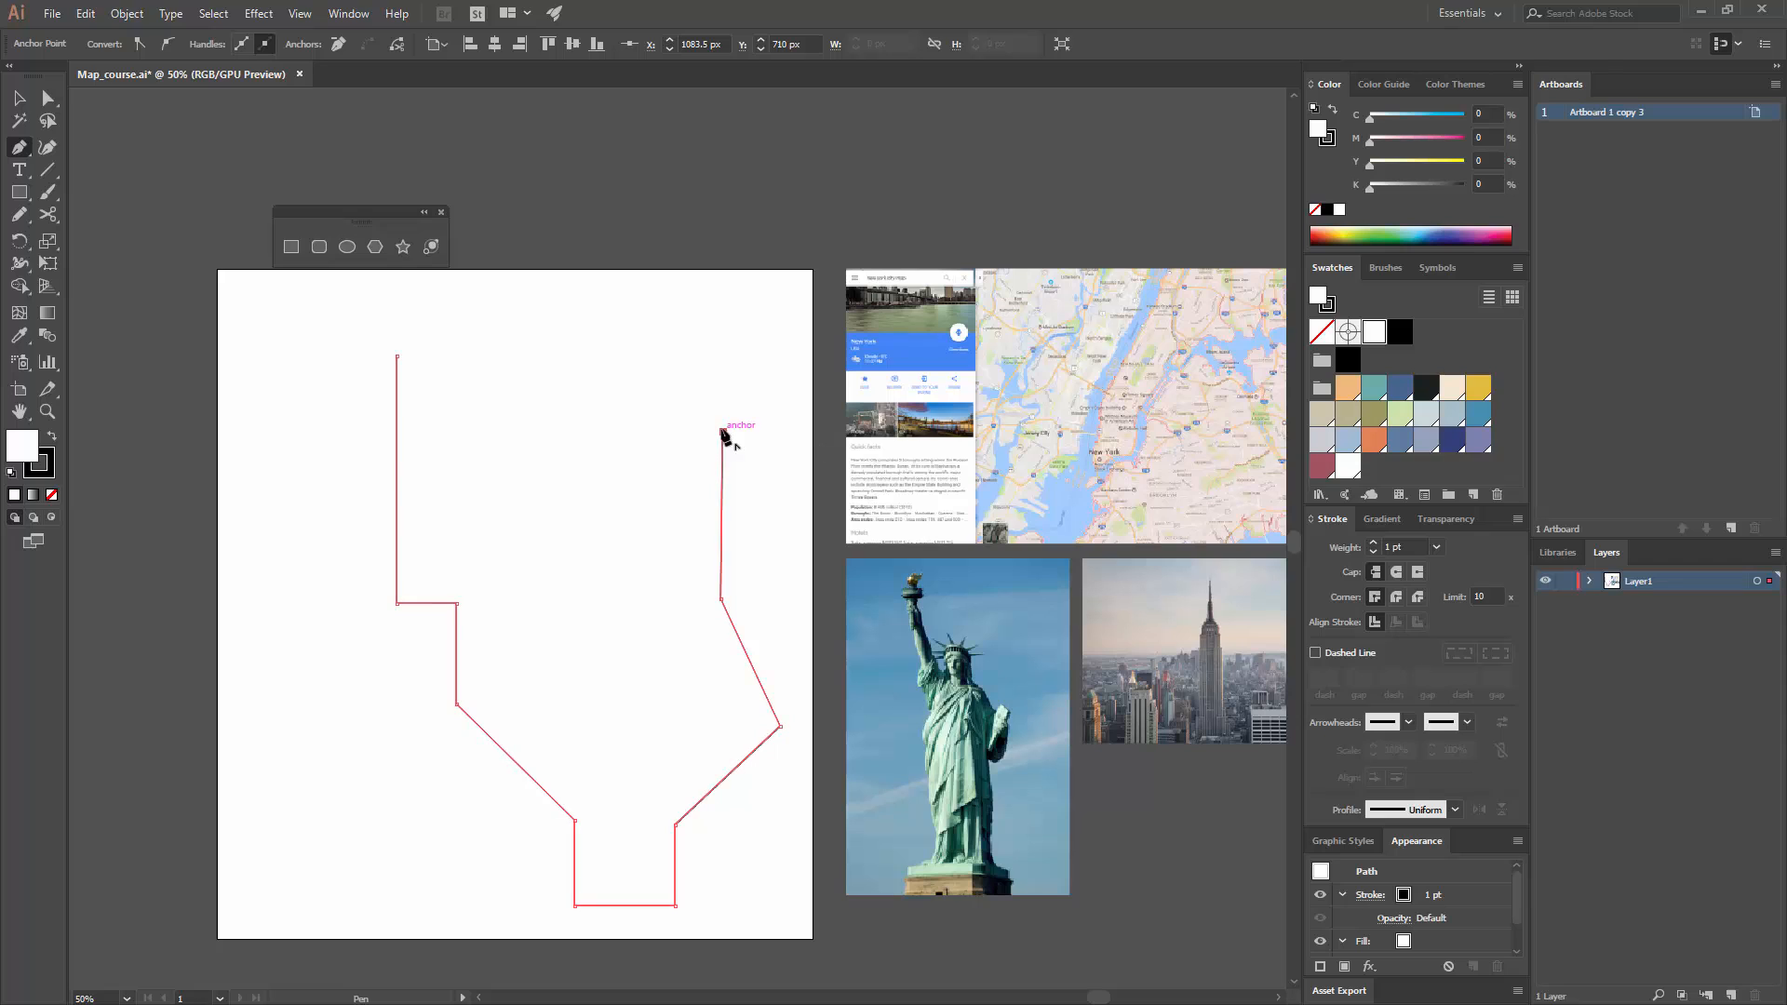
click(691, 395)
click(691, 307)
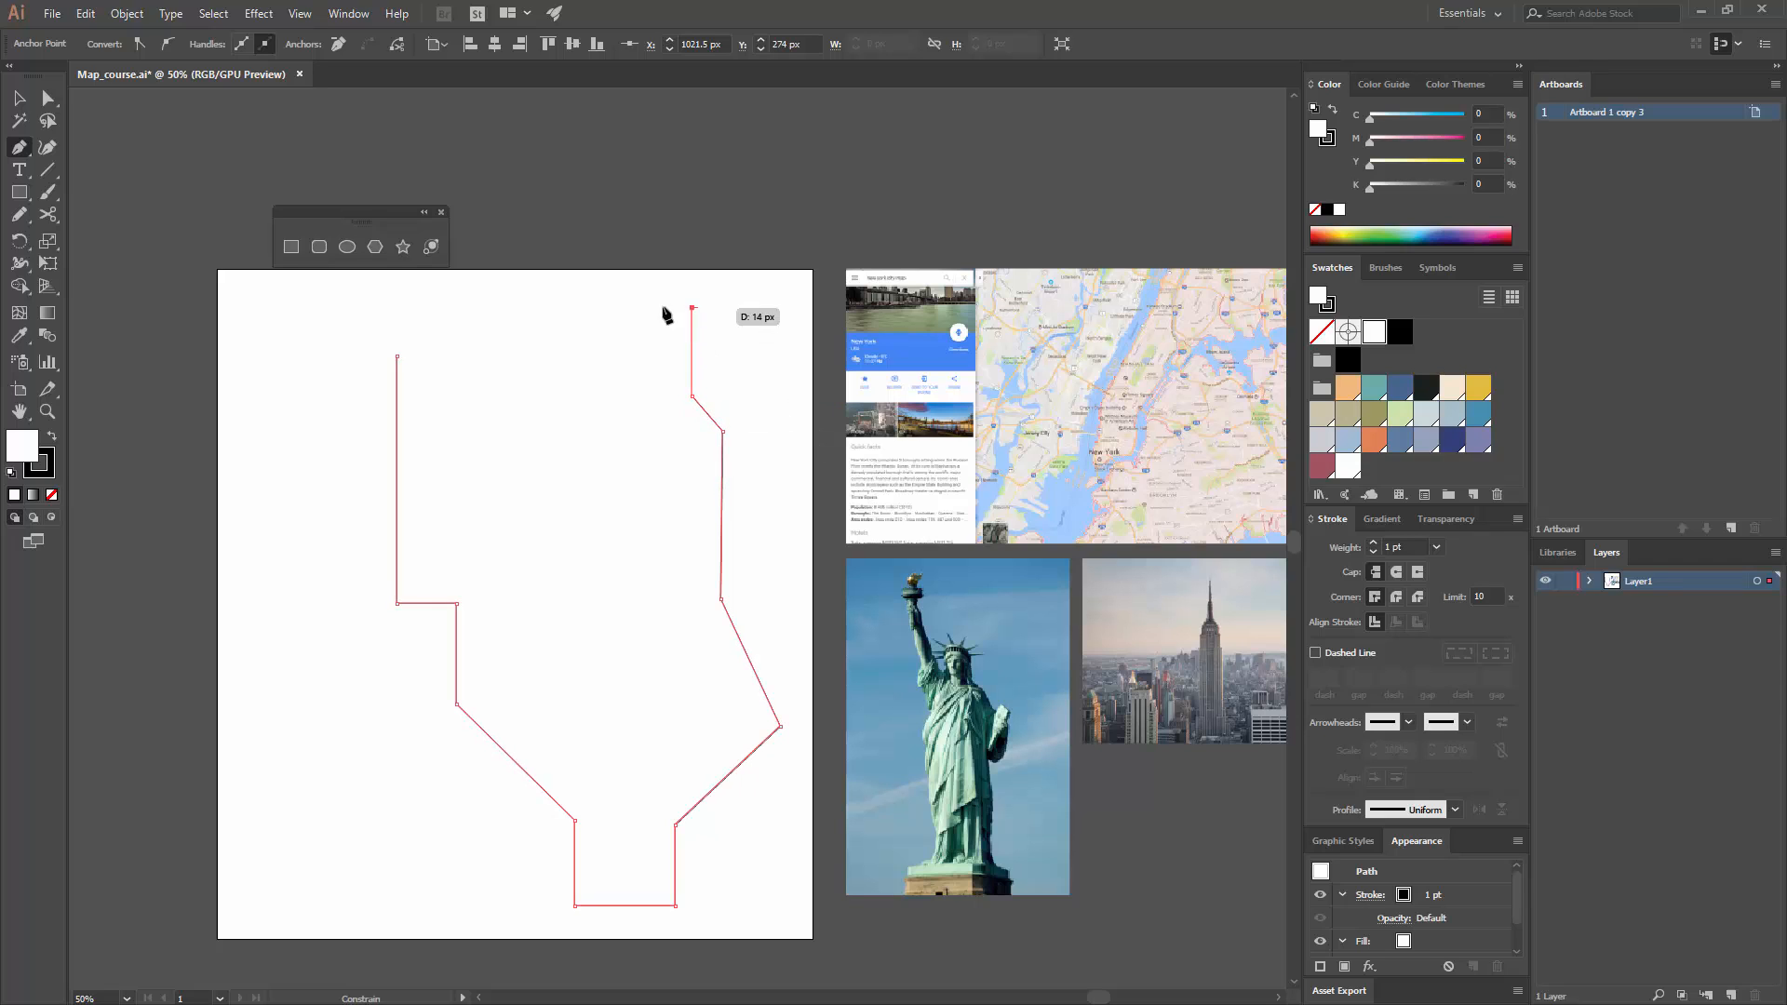
click(397, 307)
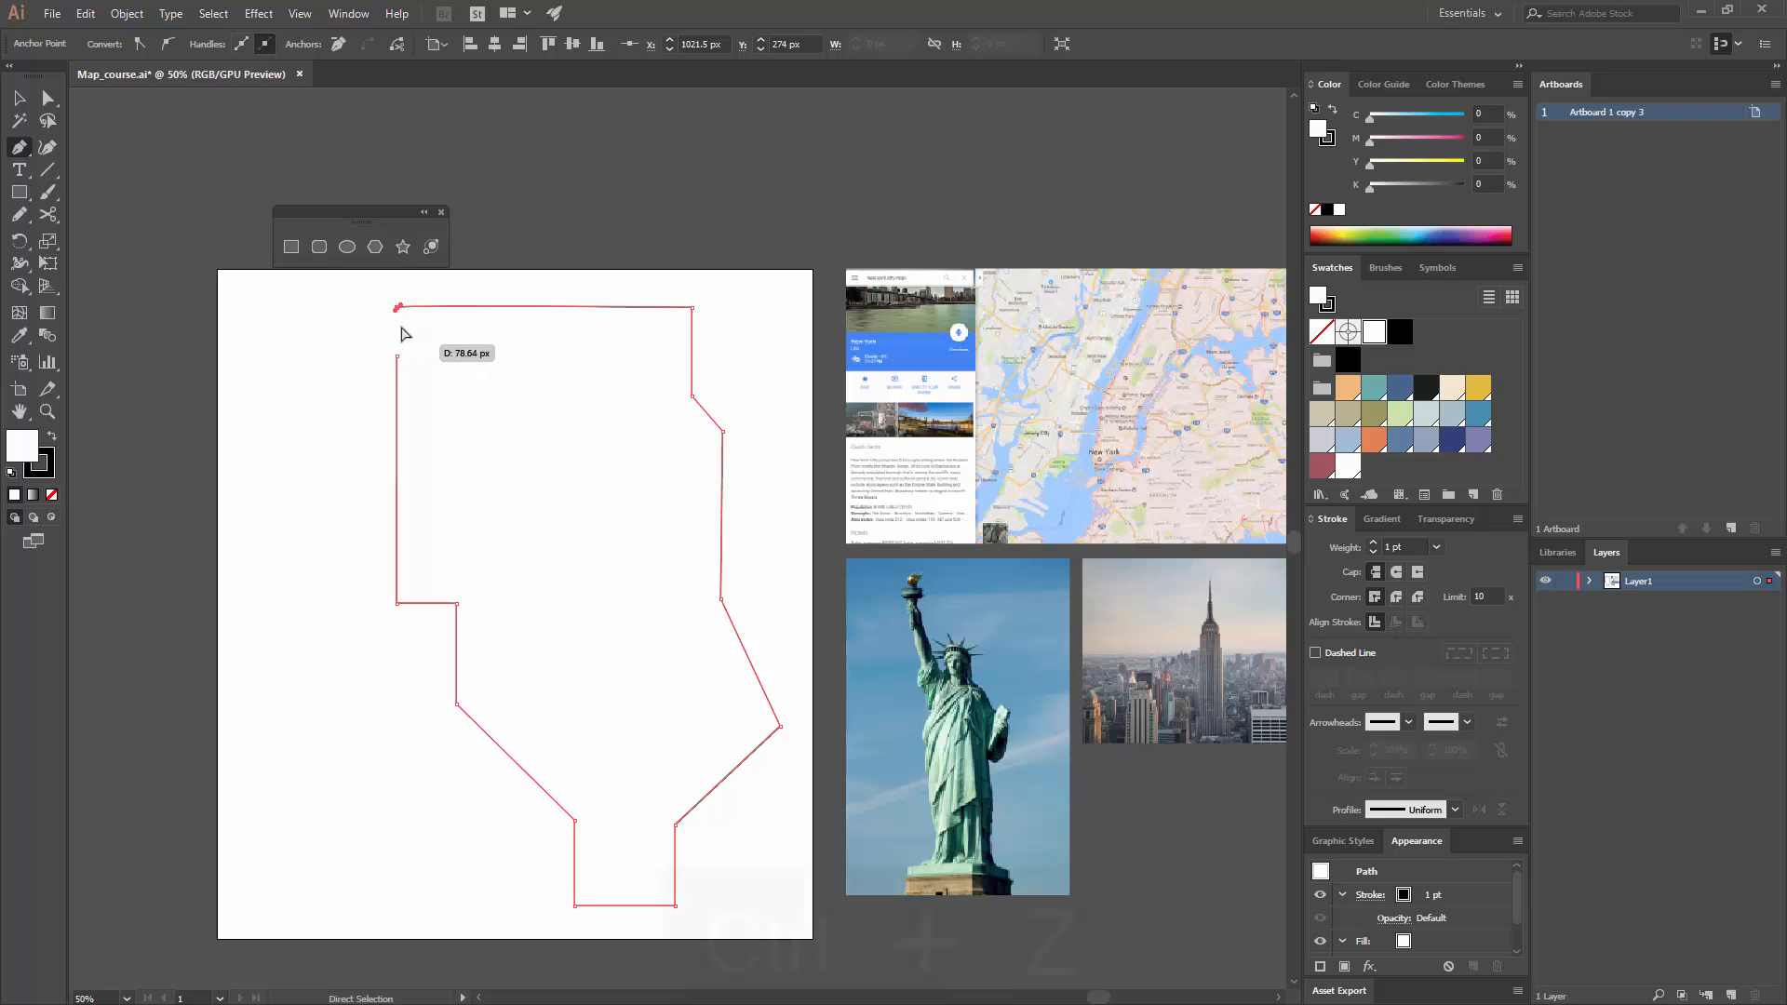
key(ctrl+z)
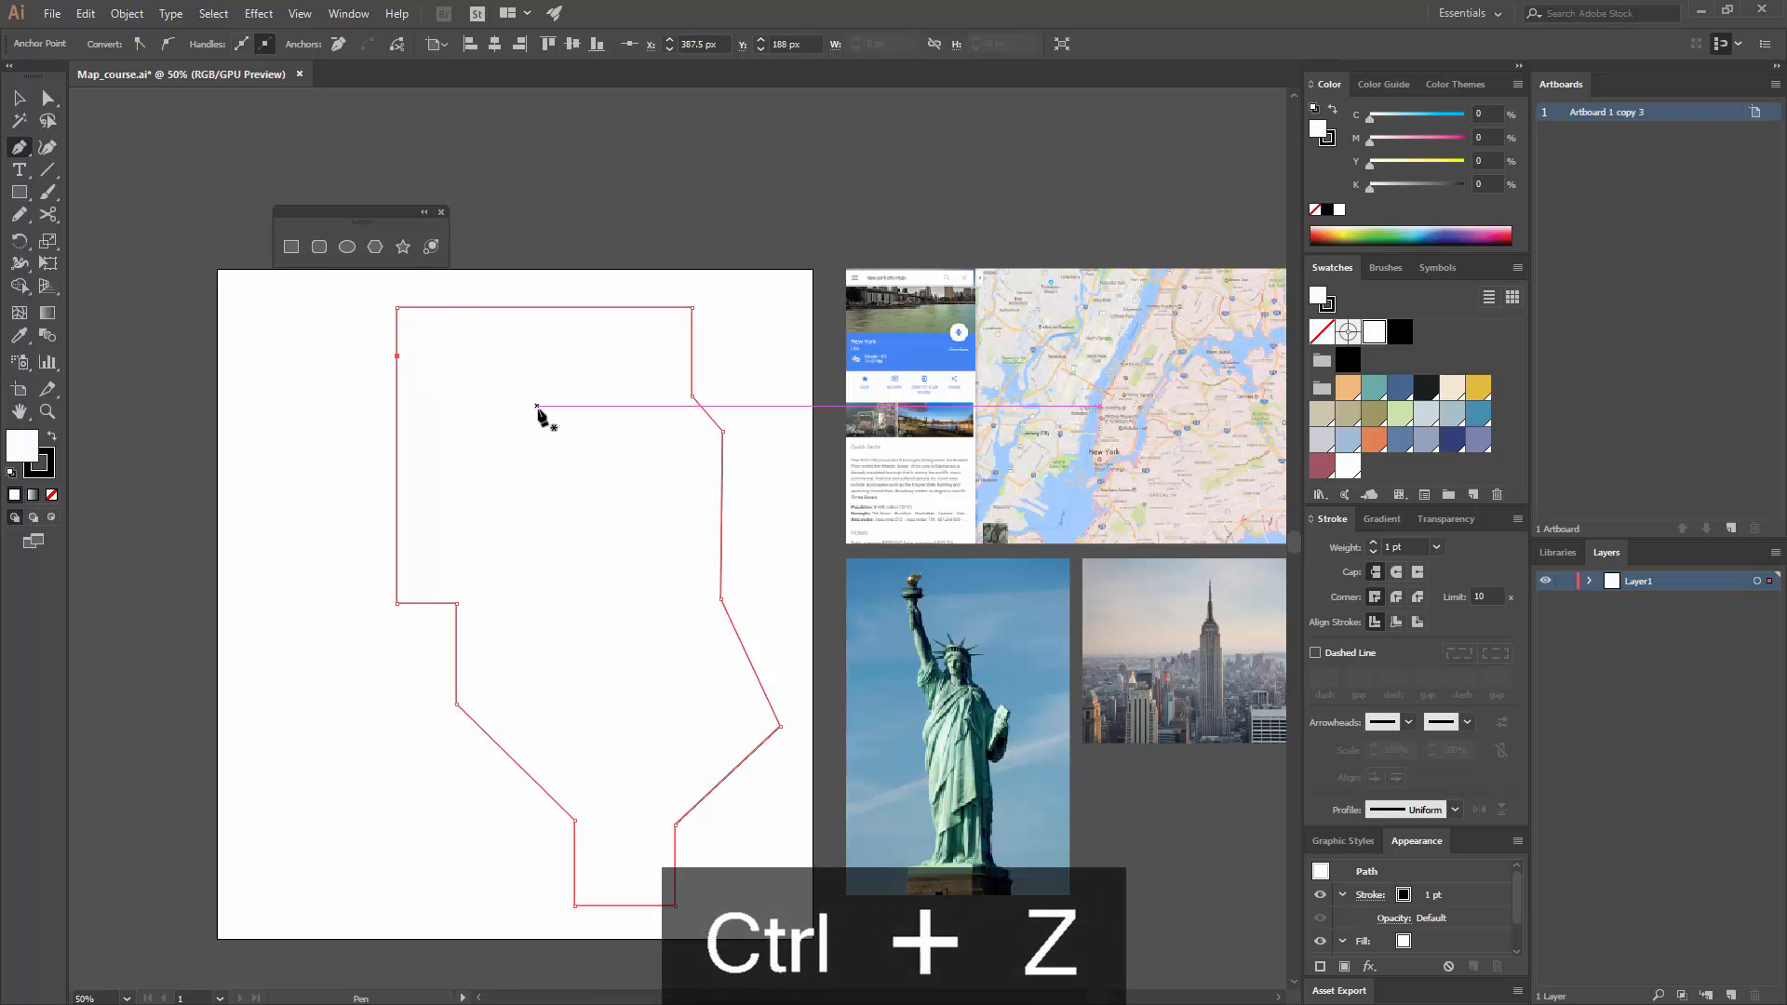
key(v)
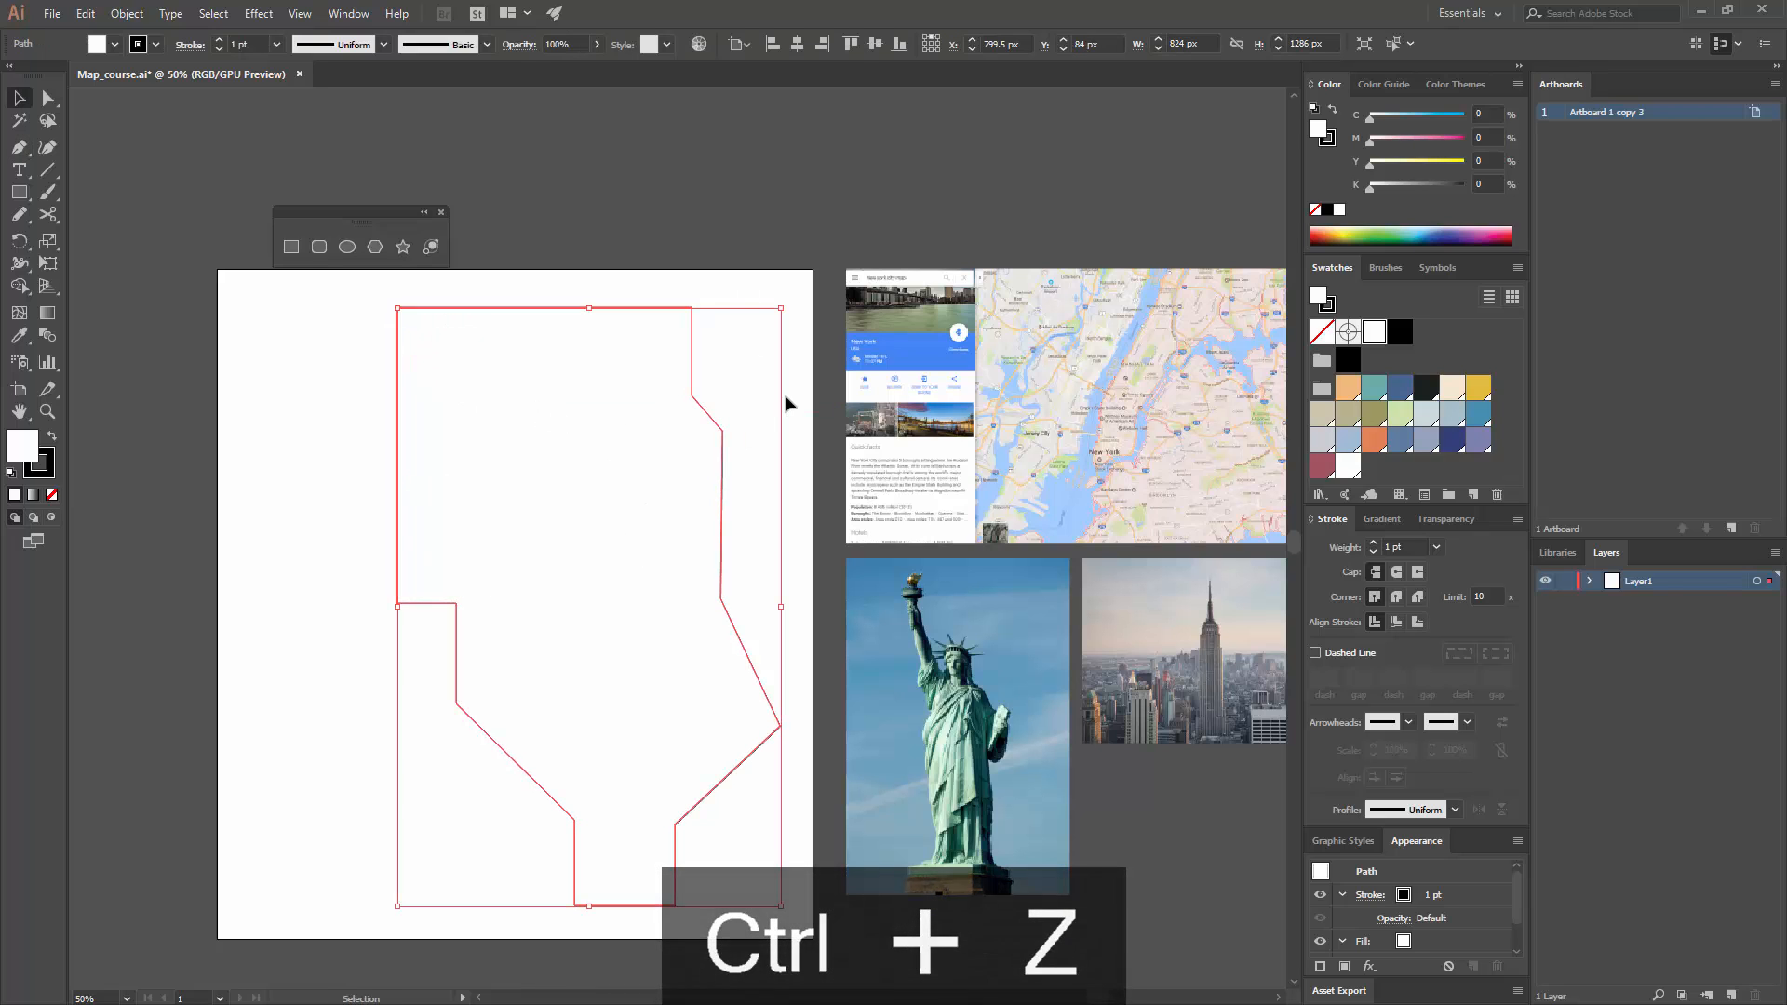
click(785, 399)
- Round the two corners of the short diagonal on the outline's upper right edge to a radius of about 134 px
key(space)
drag(680, 559, 532, 530)
drag(530, 432, 573, 498)
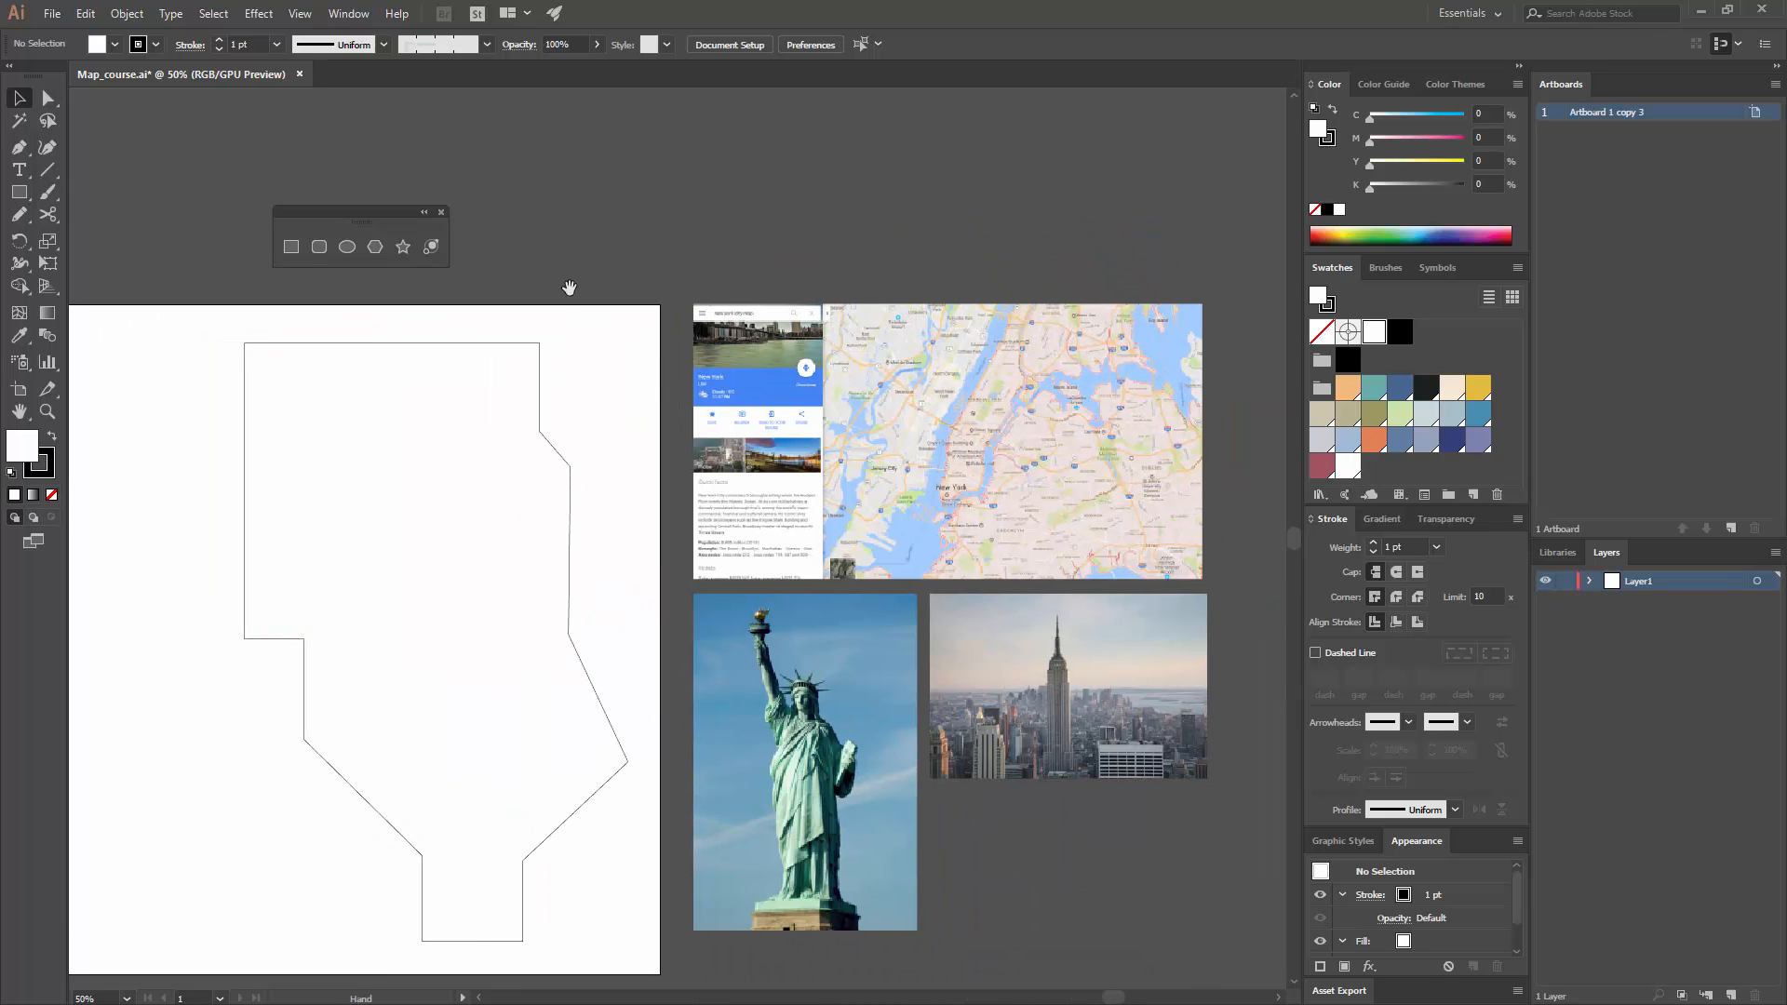
key(space)
drag(542, 658, 633, 638)
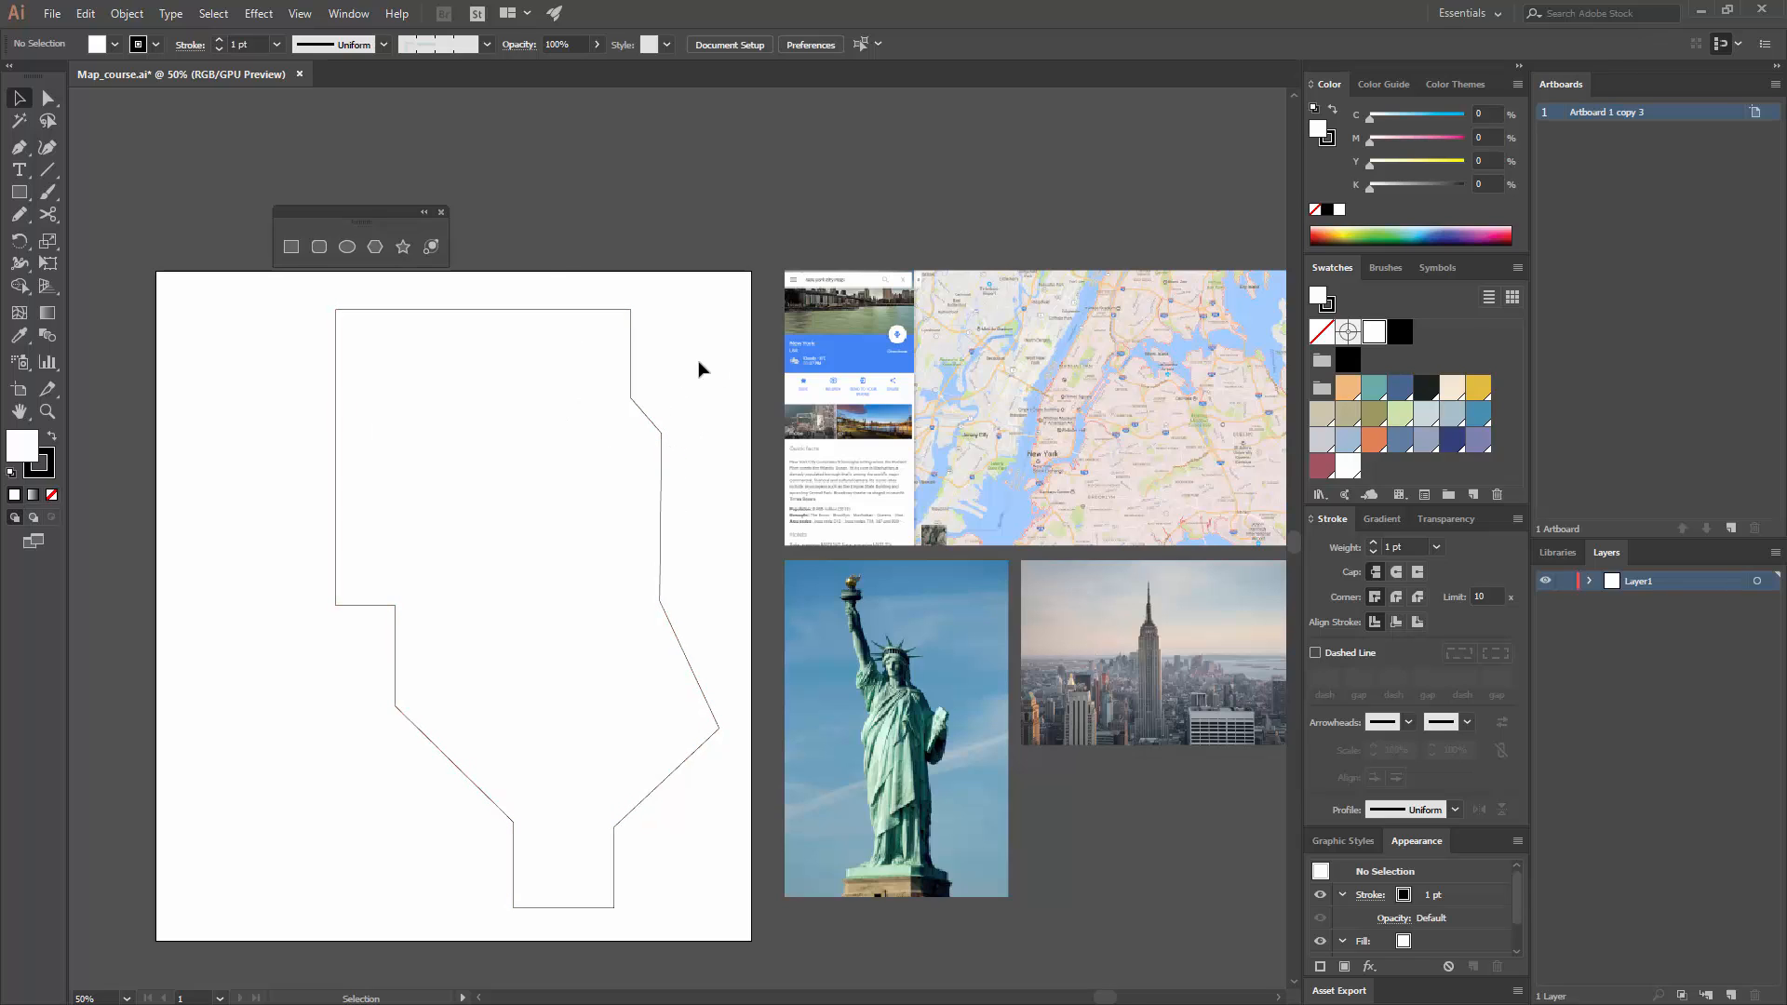
click(44, 106)
drag(703, 468, 694, 378)
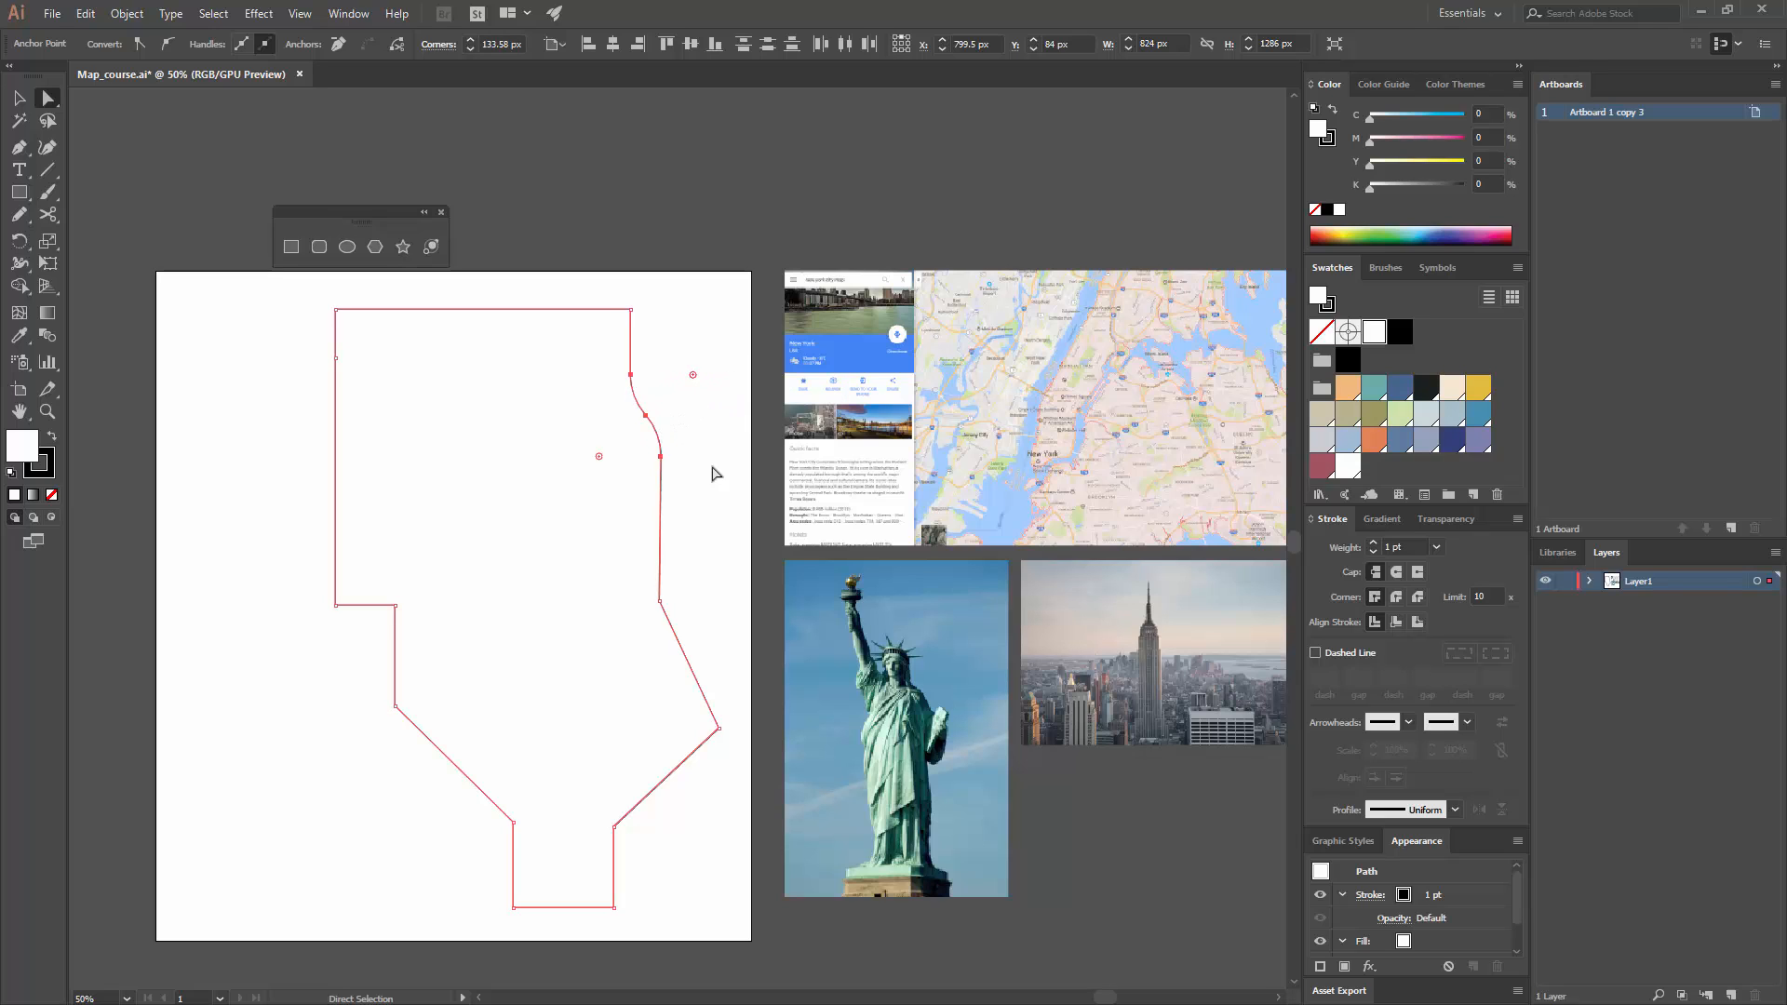
click(662, 416)
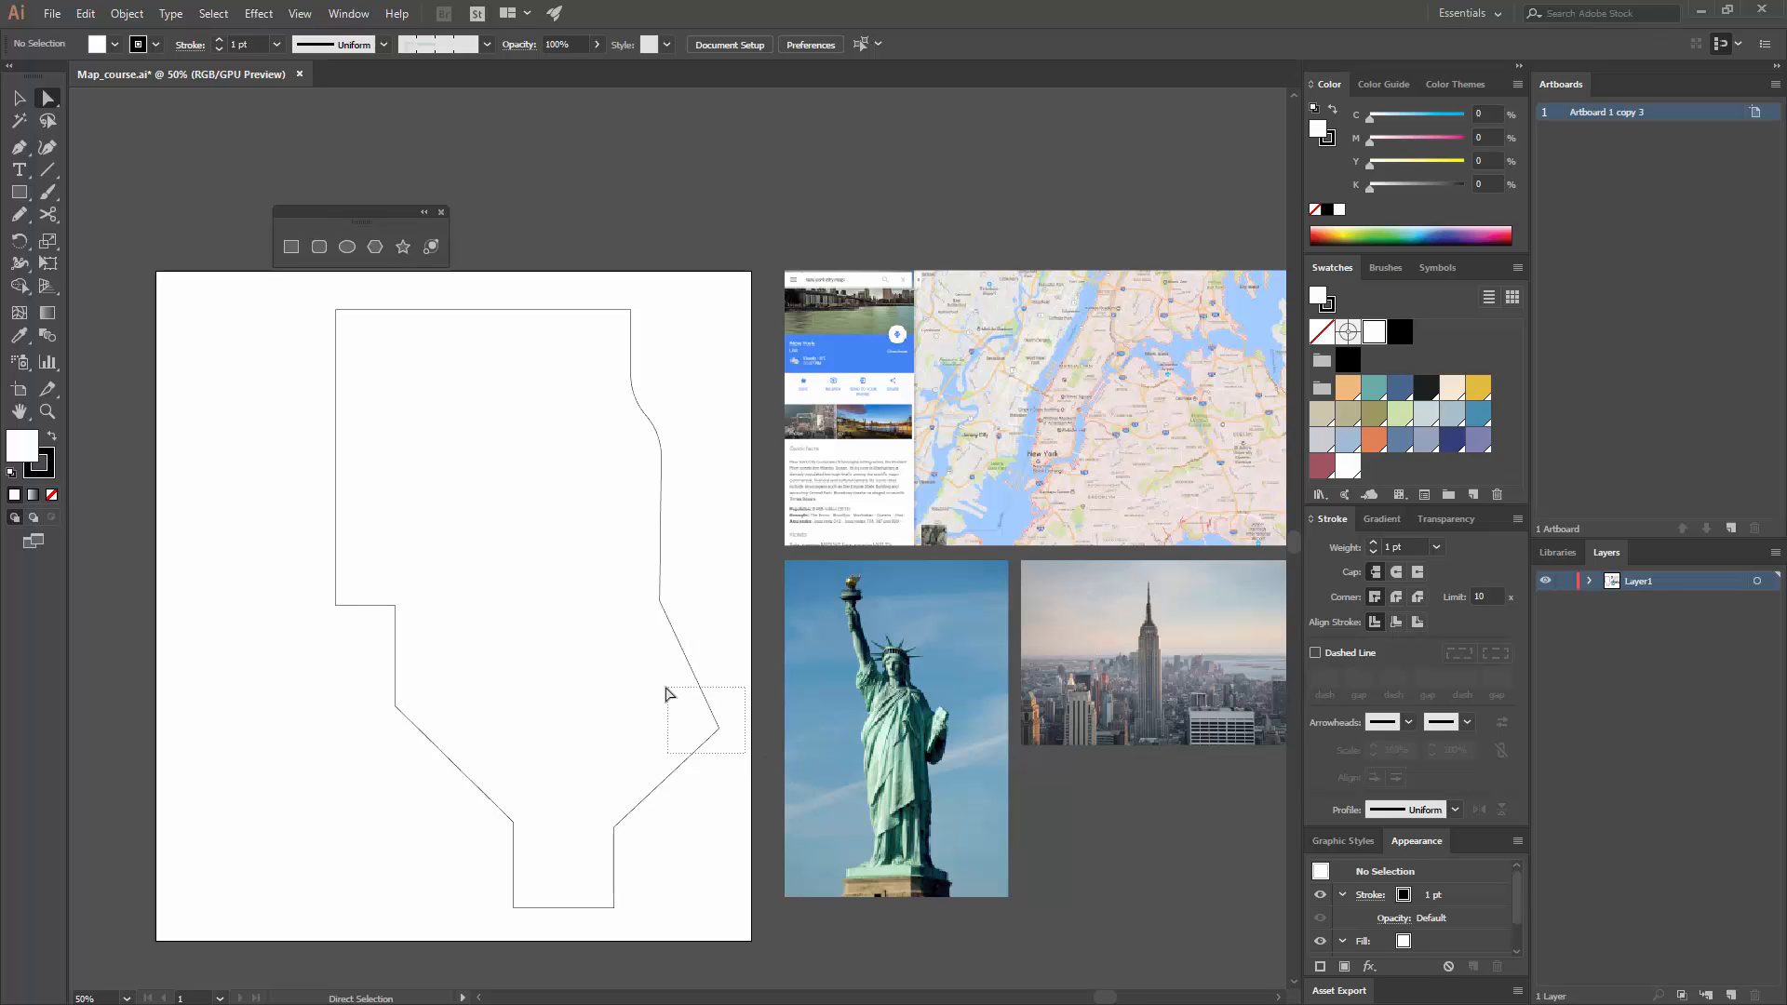
- Round the outline's outermost right corner, and the two inner corners above the bottom stub to about 82.5 px
click(719, 727)
mouse_move(700, 725)
mouse_down()
mouse_move(616, 739)
mouse_move(670, 729)
mouse_up()
click(572, 857)
click(649, 907)
click(512, 824)
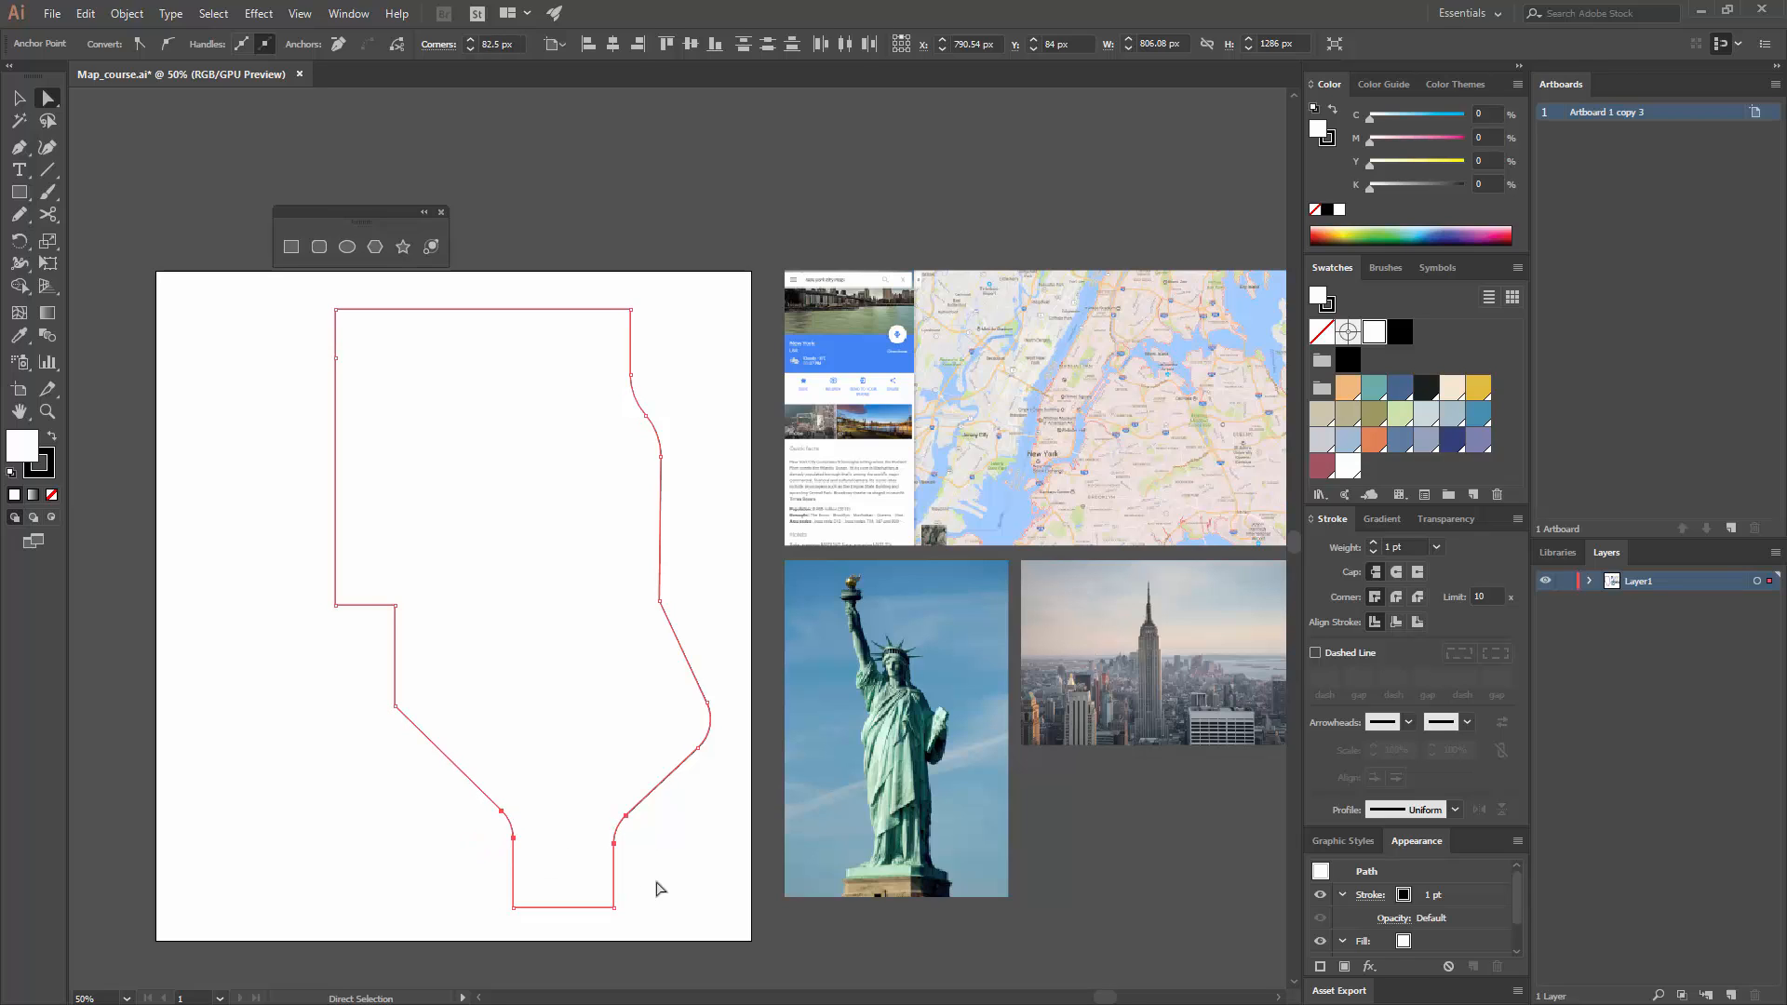
click(678, 926)
- Round the bottom stub's two corners into a full semicircle and soften the corner where the lower left diagonal begins
drag(657, 921, 606, 834)
click(670, 869)
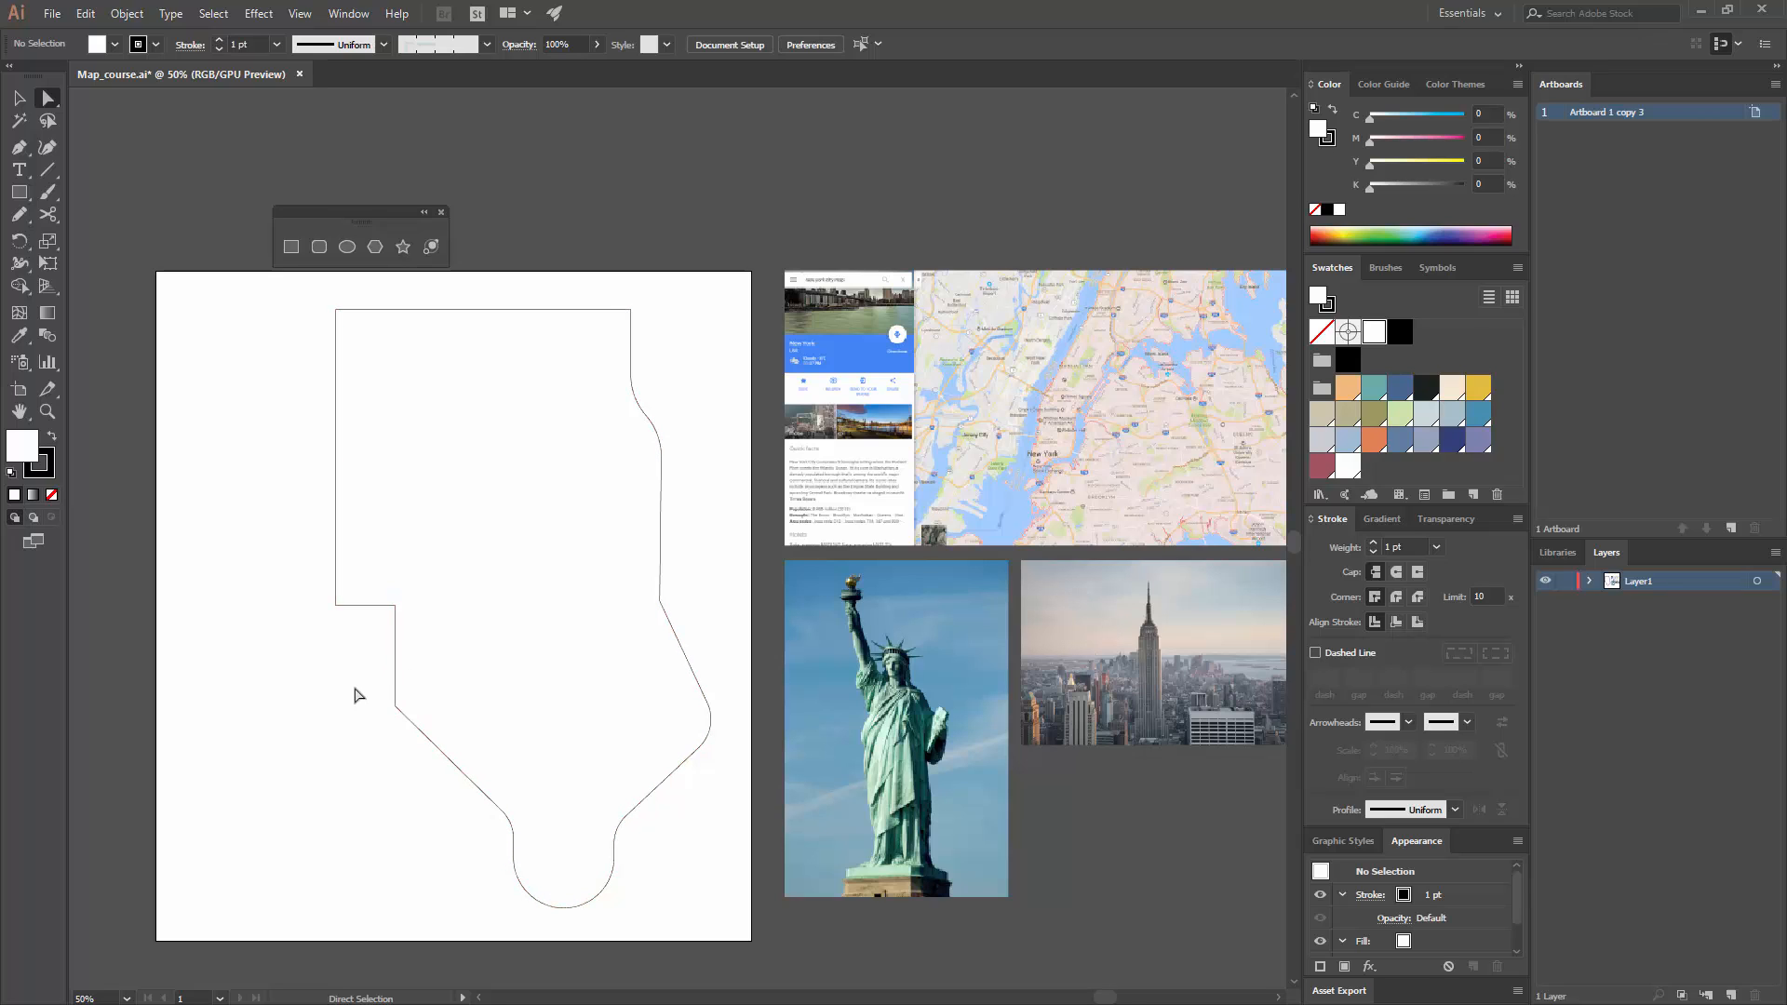
drag(354, 689, 440, 682)
click(475, 714)
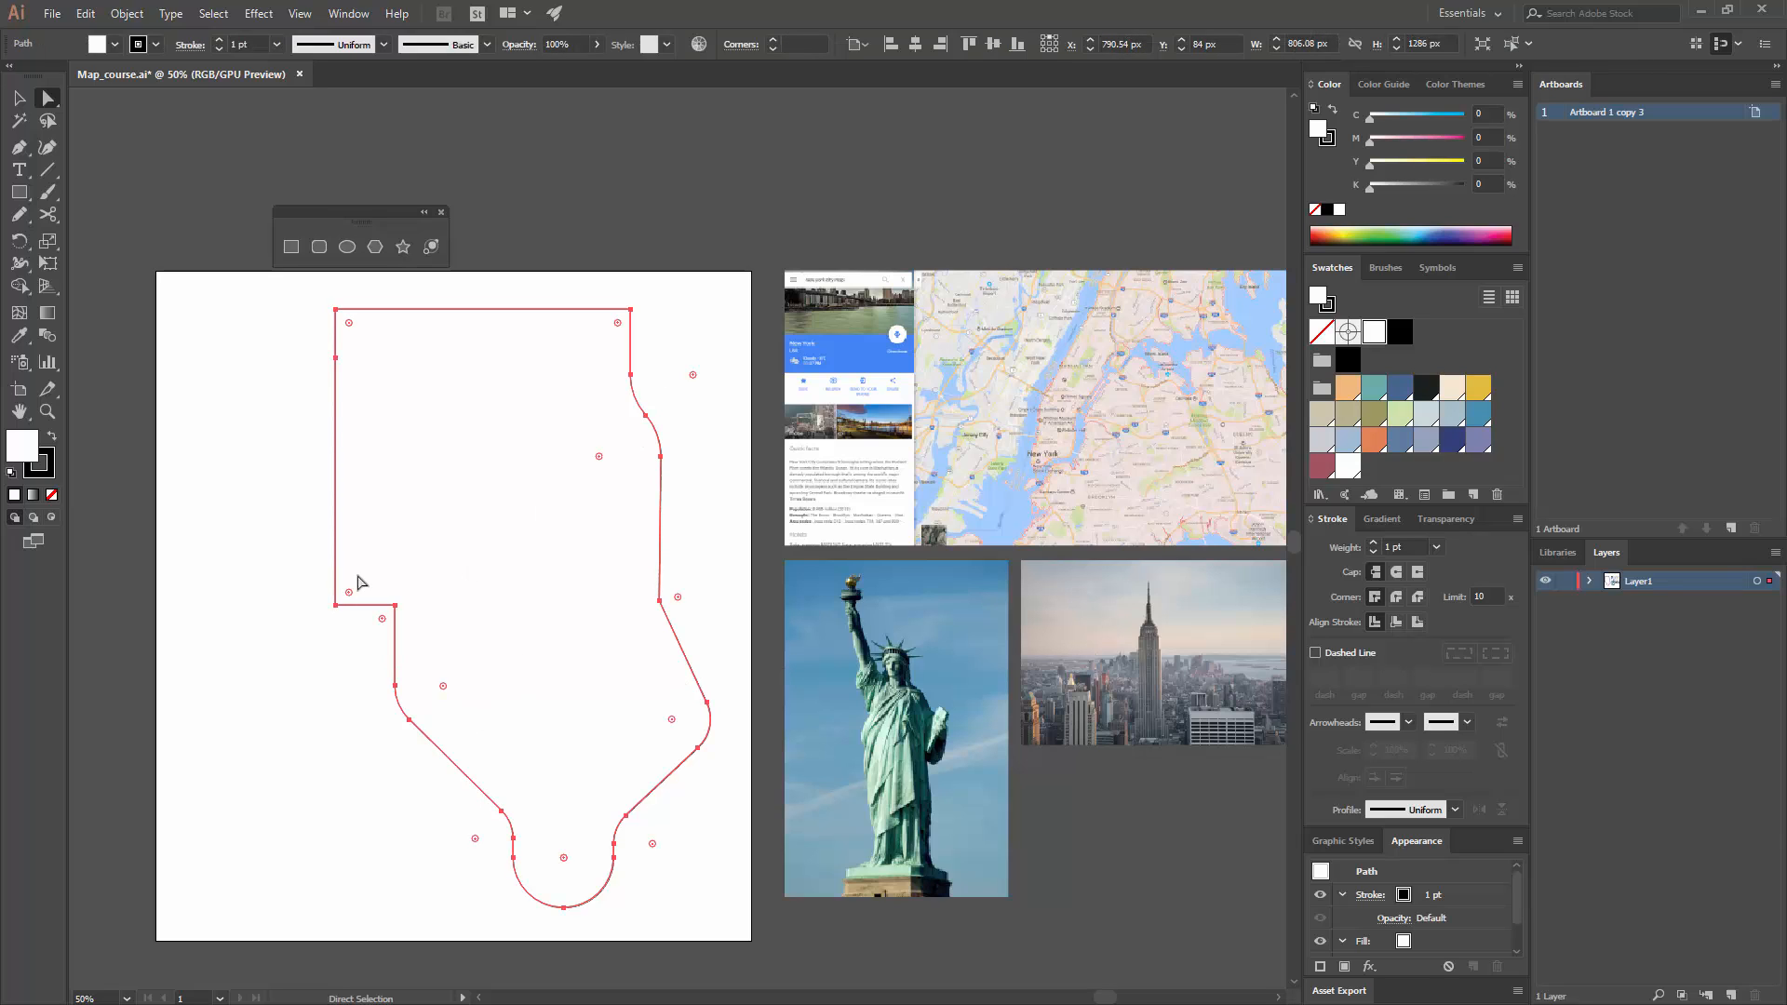
- Round both corners of the small horizontal step on the outline's left side
drag(292, 579, 443, 642)
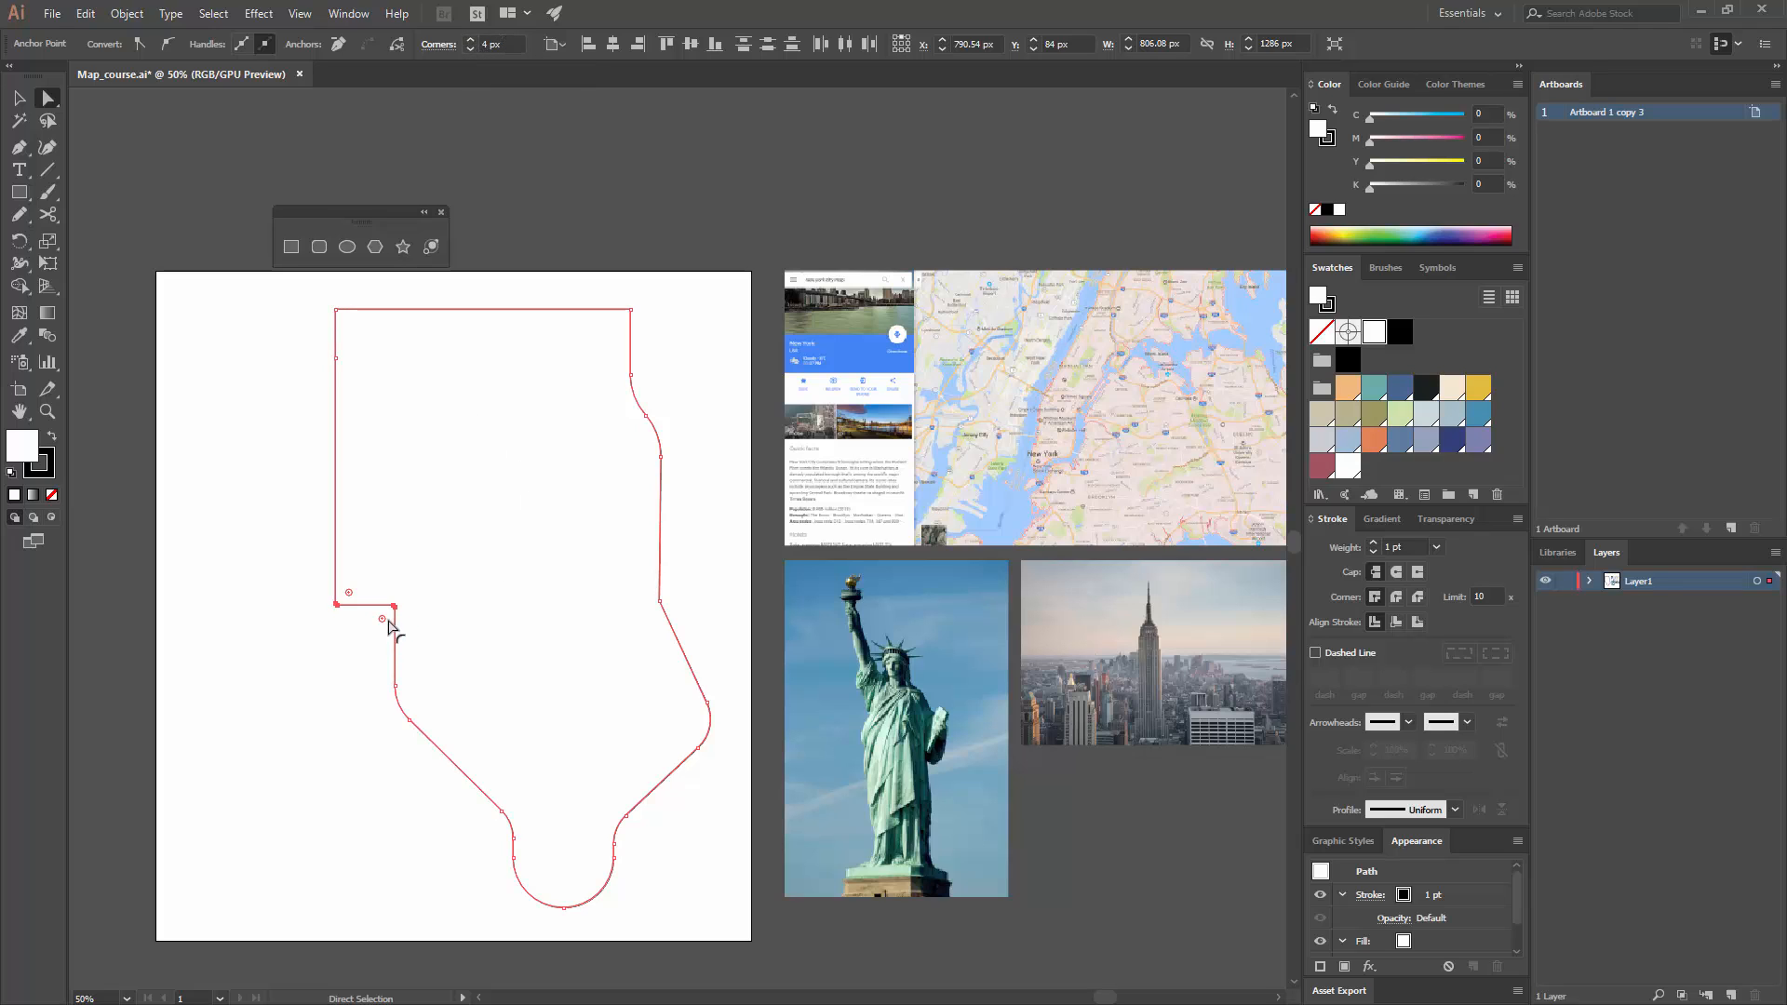
mouse_move(365, 625)
mouse_down()
mouse_move(354, 616)
mouse_move(370, 629)
mouse_up()
click(304, 821)
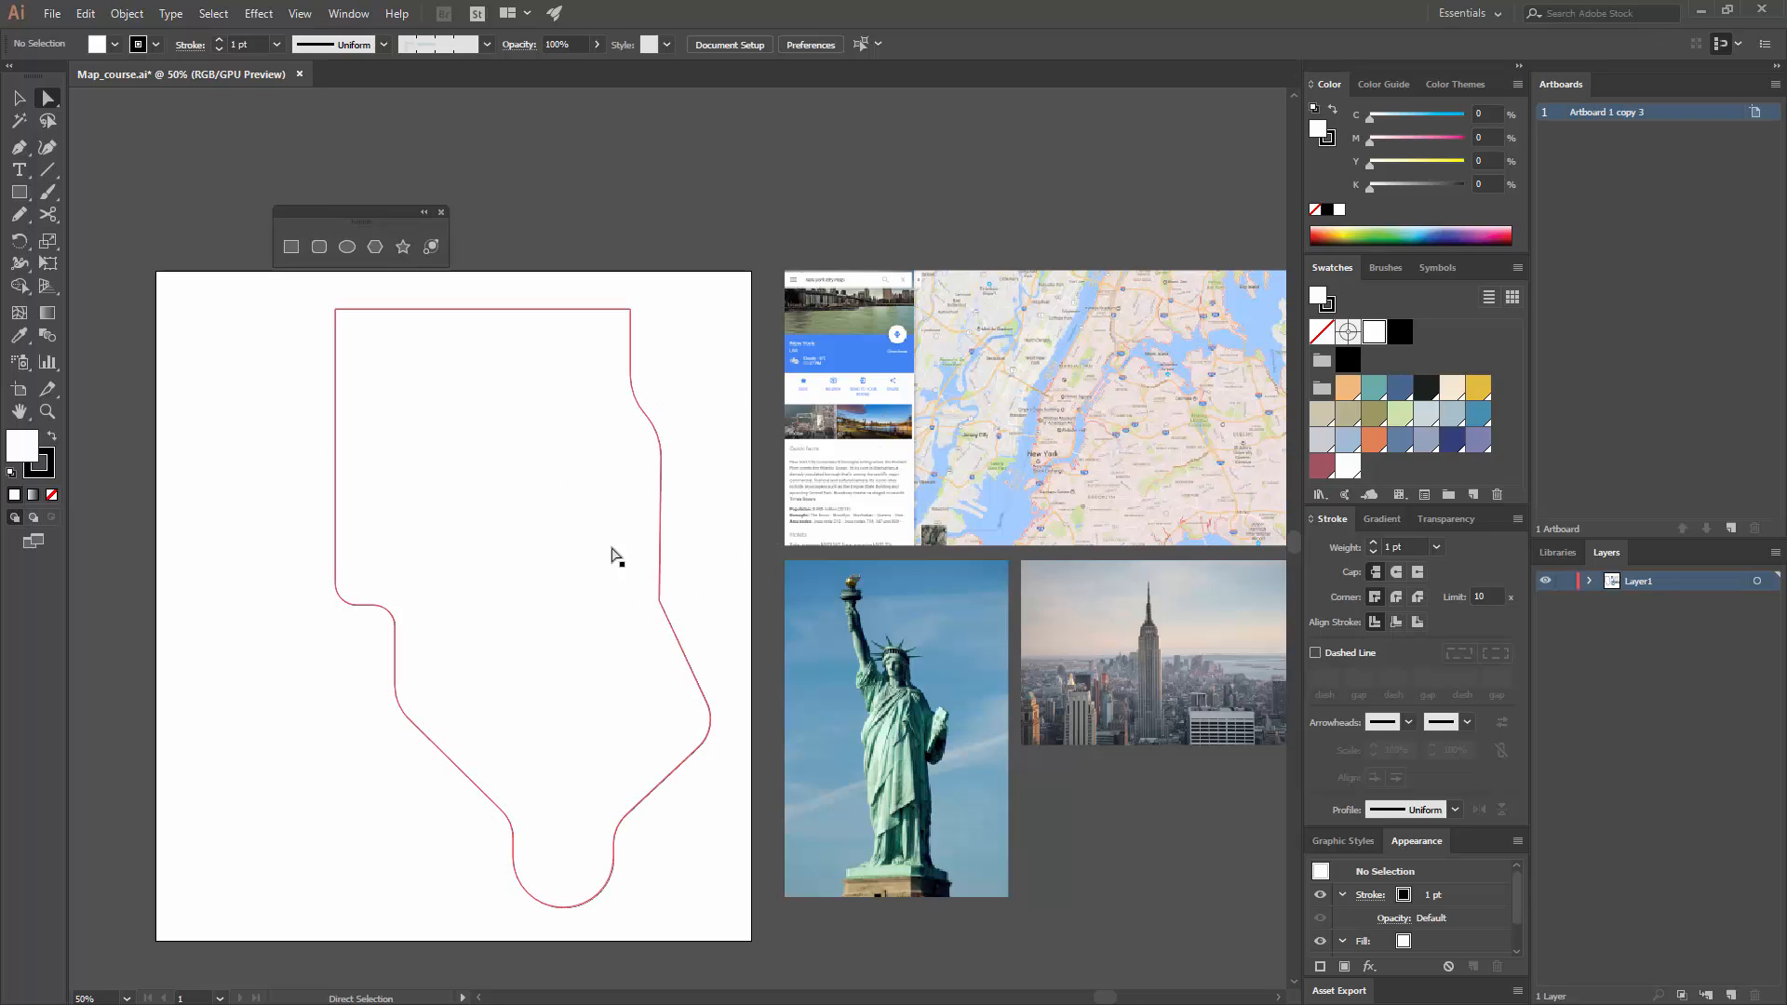
- Reposition the whole outline on the artboard, with its top centre at about X 763 px, Y 102 px
click(18, 99)
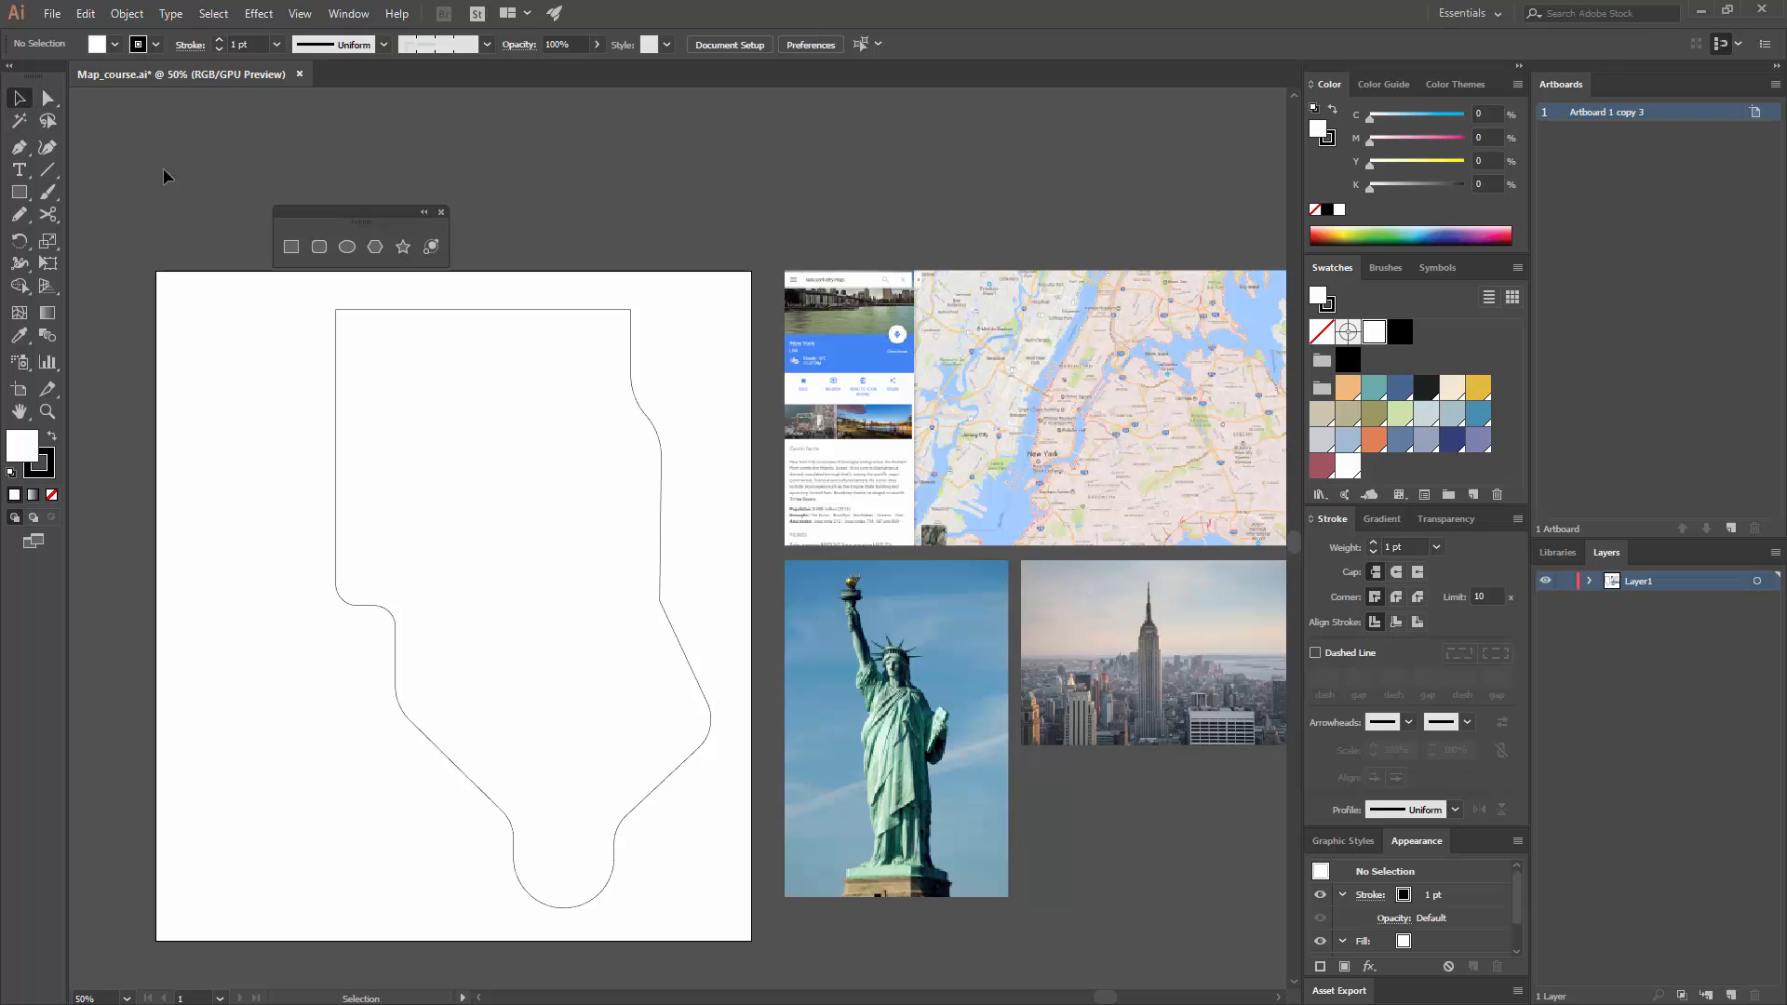
mouse_move(643, 444)
mouse_down()
mouse_move(626, 471)
mouse_move(611, 450)
mouse_up()
click(683, 438)
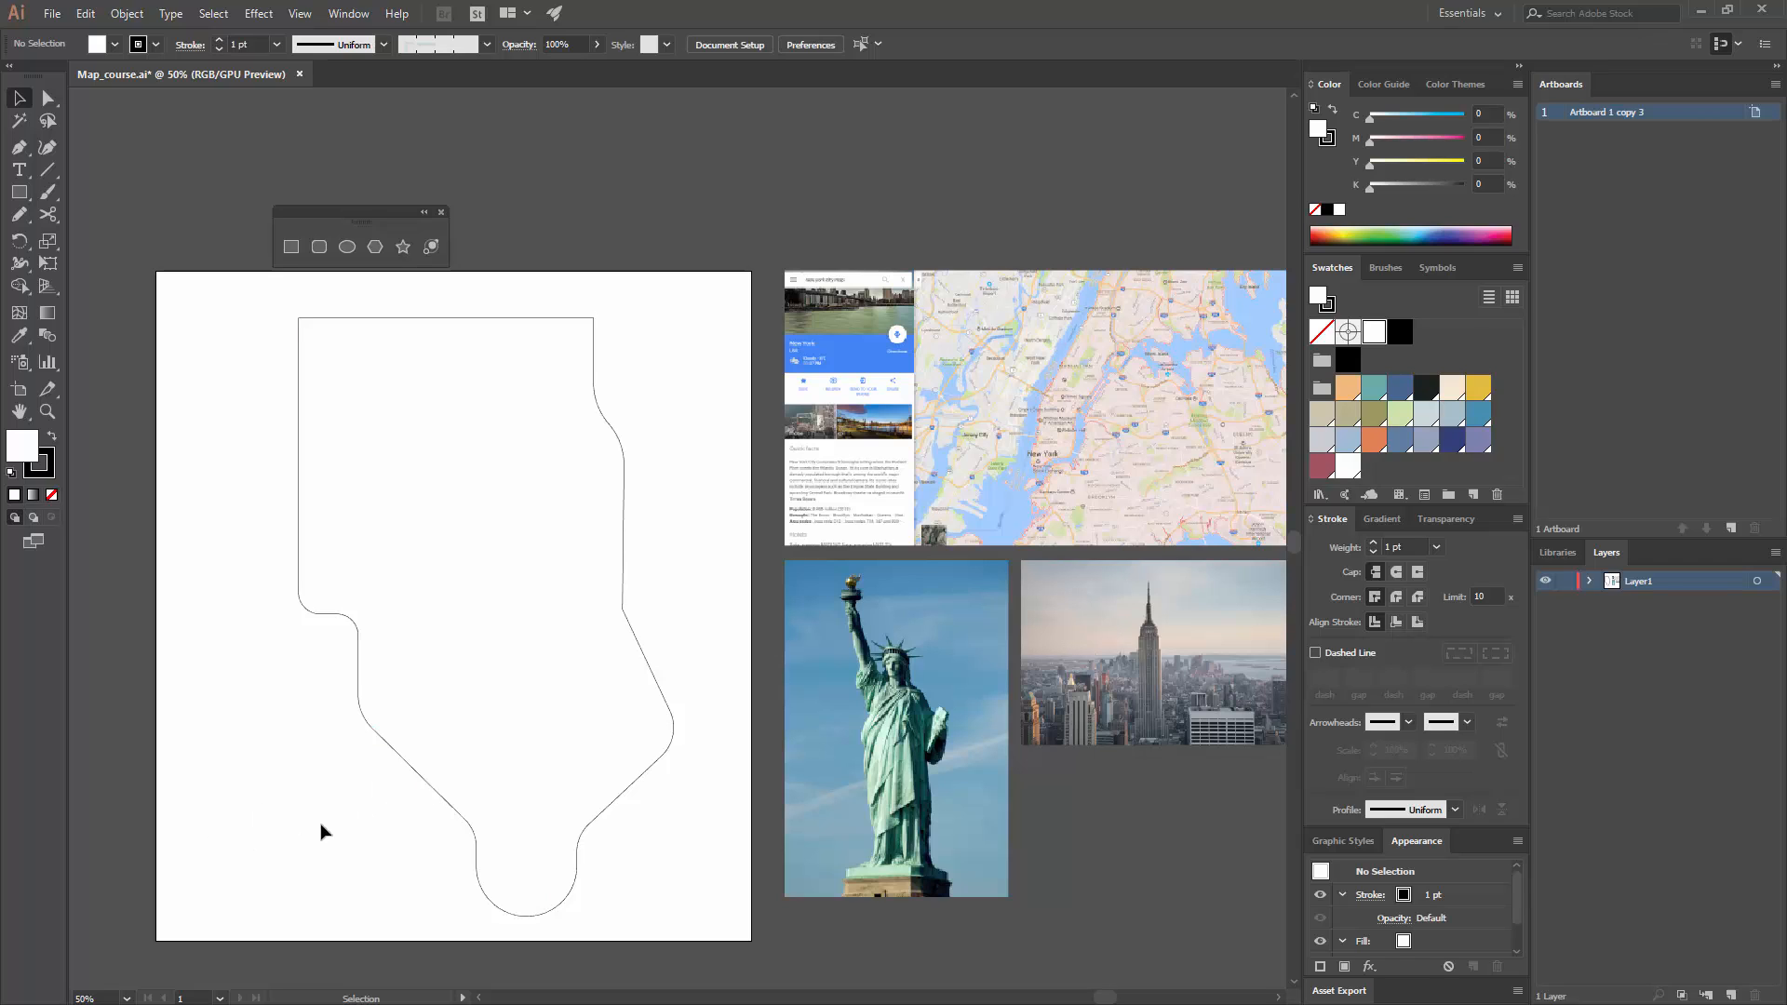
drag(590, 729, 674, 739)
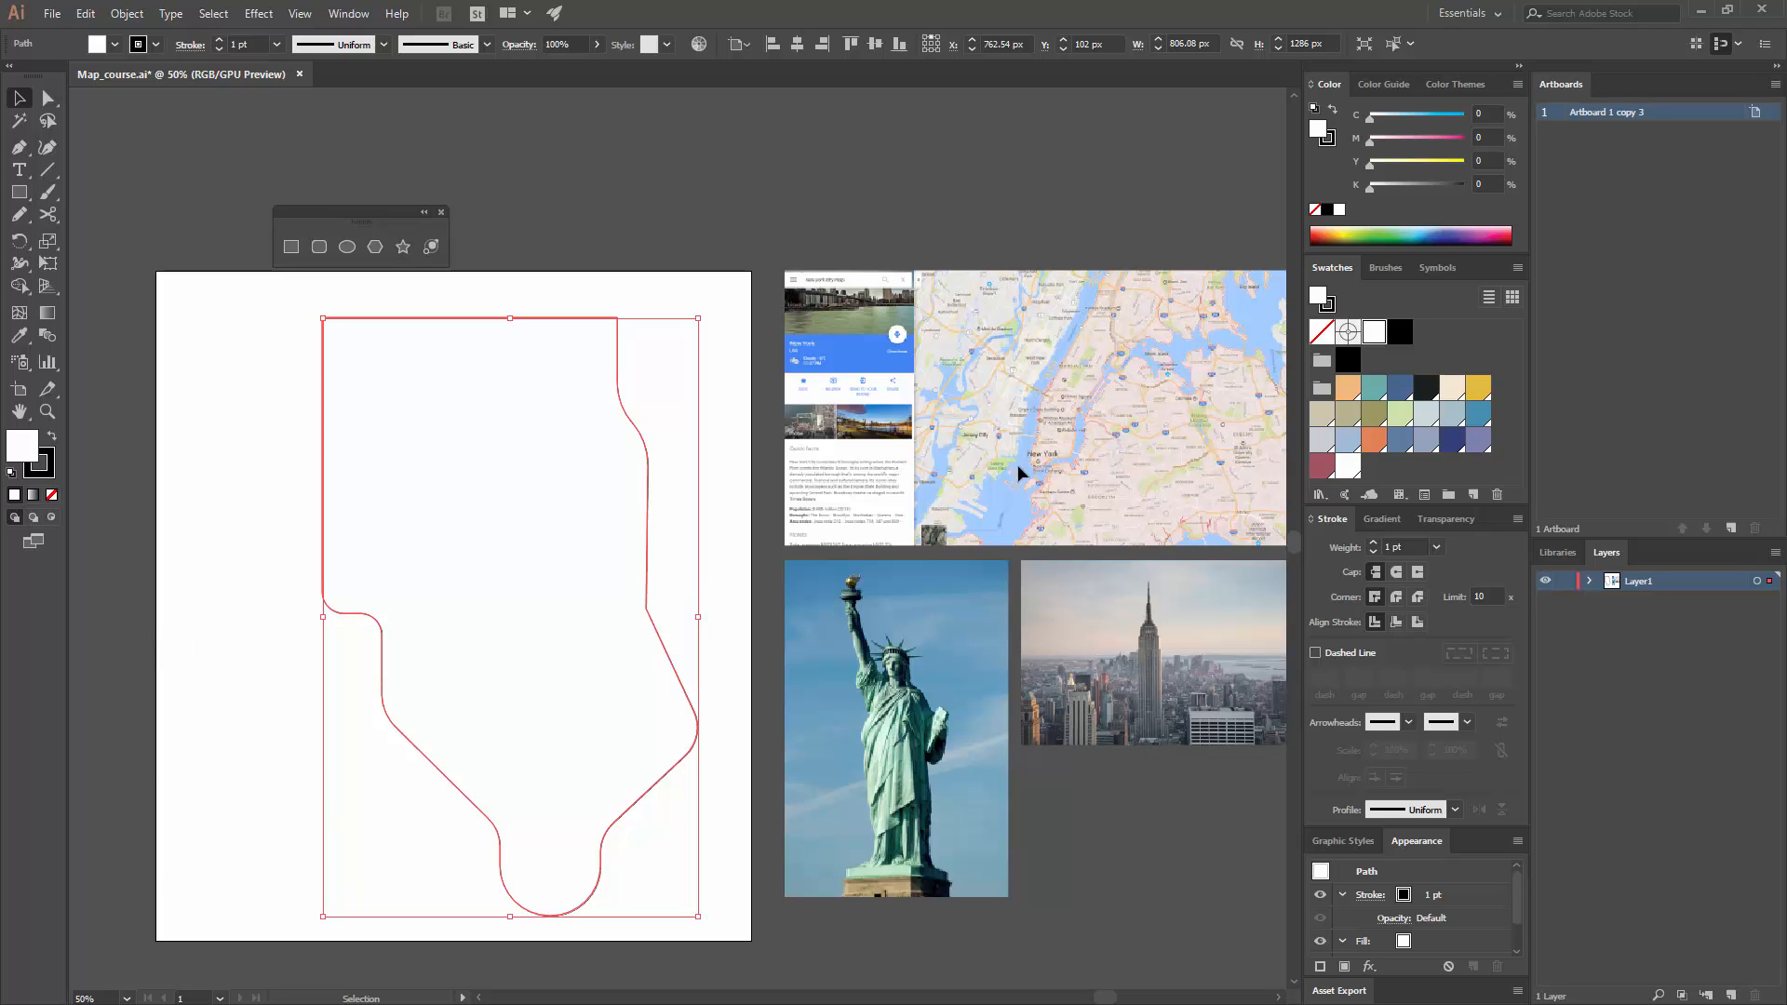
click(774, 535)
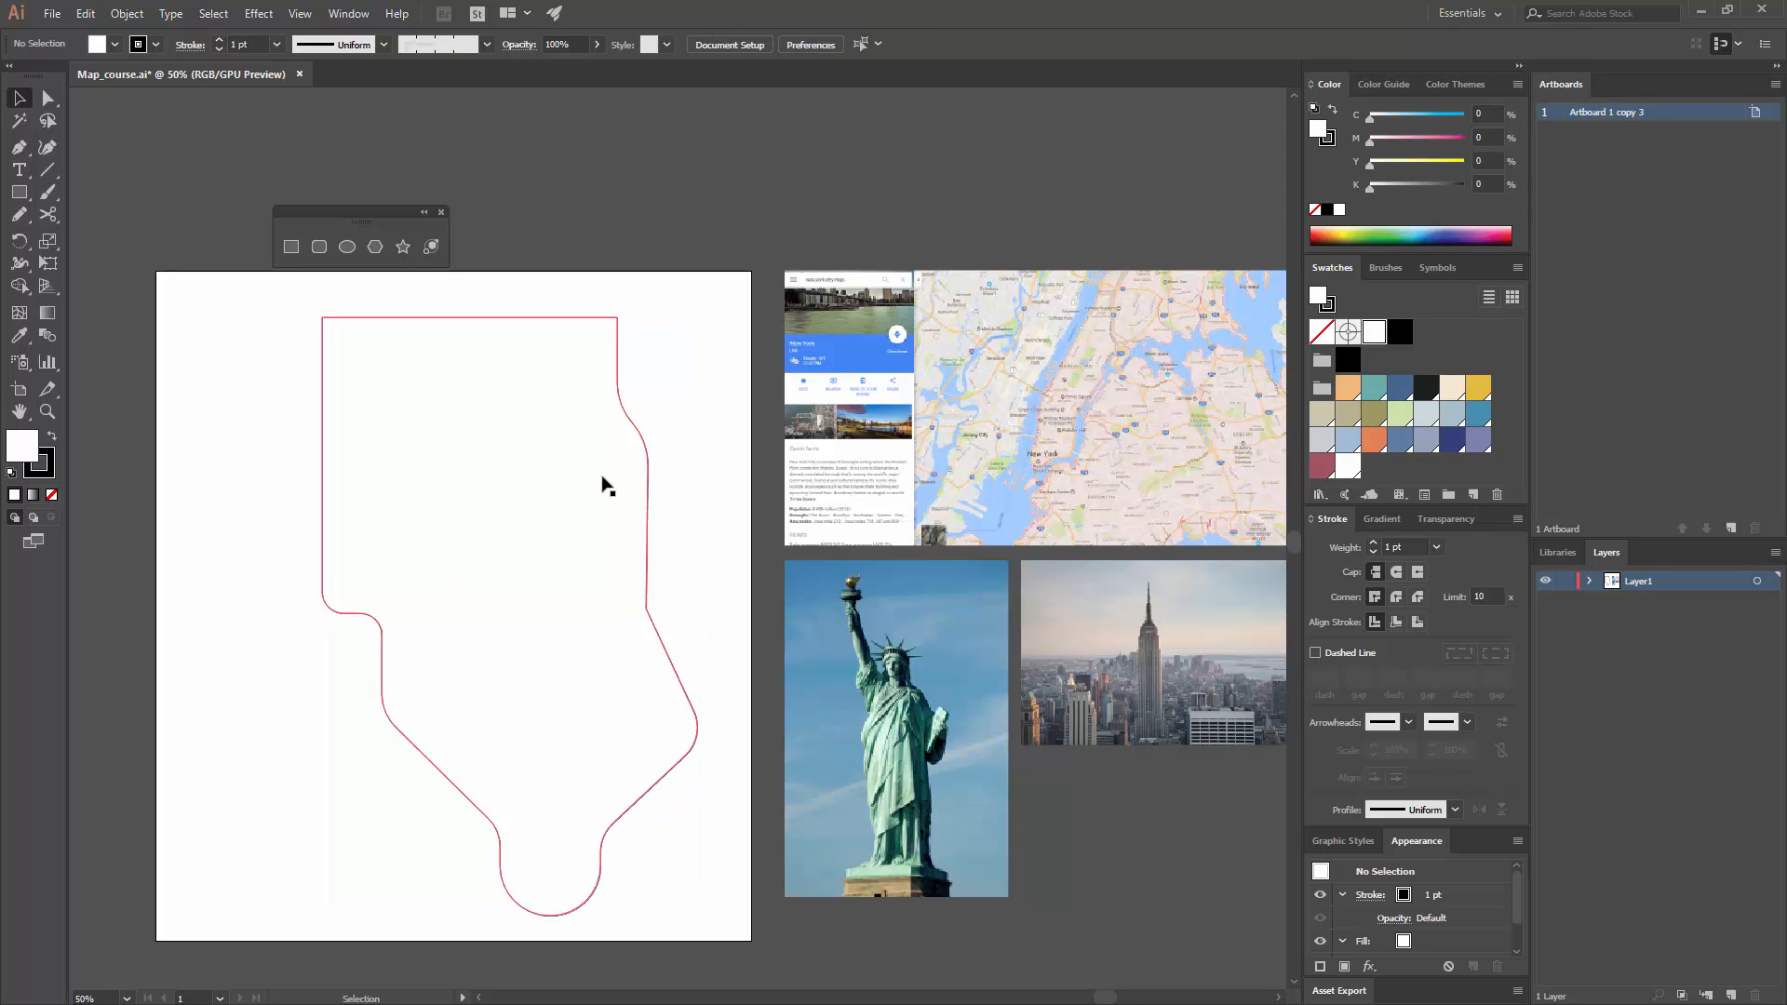
- With the Pen tool, start a smaller island outline beside the lower left diagonal: vertical left edge, horizontal top, 45° bevel and vertical right edge
key(ctrl+equal)
key(ctrl+equal)
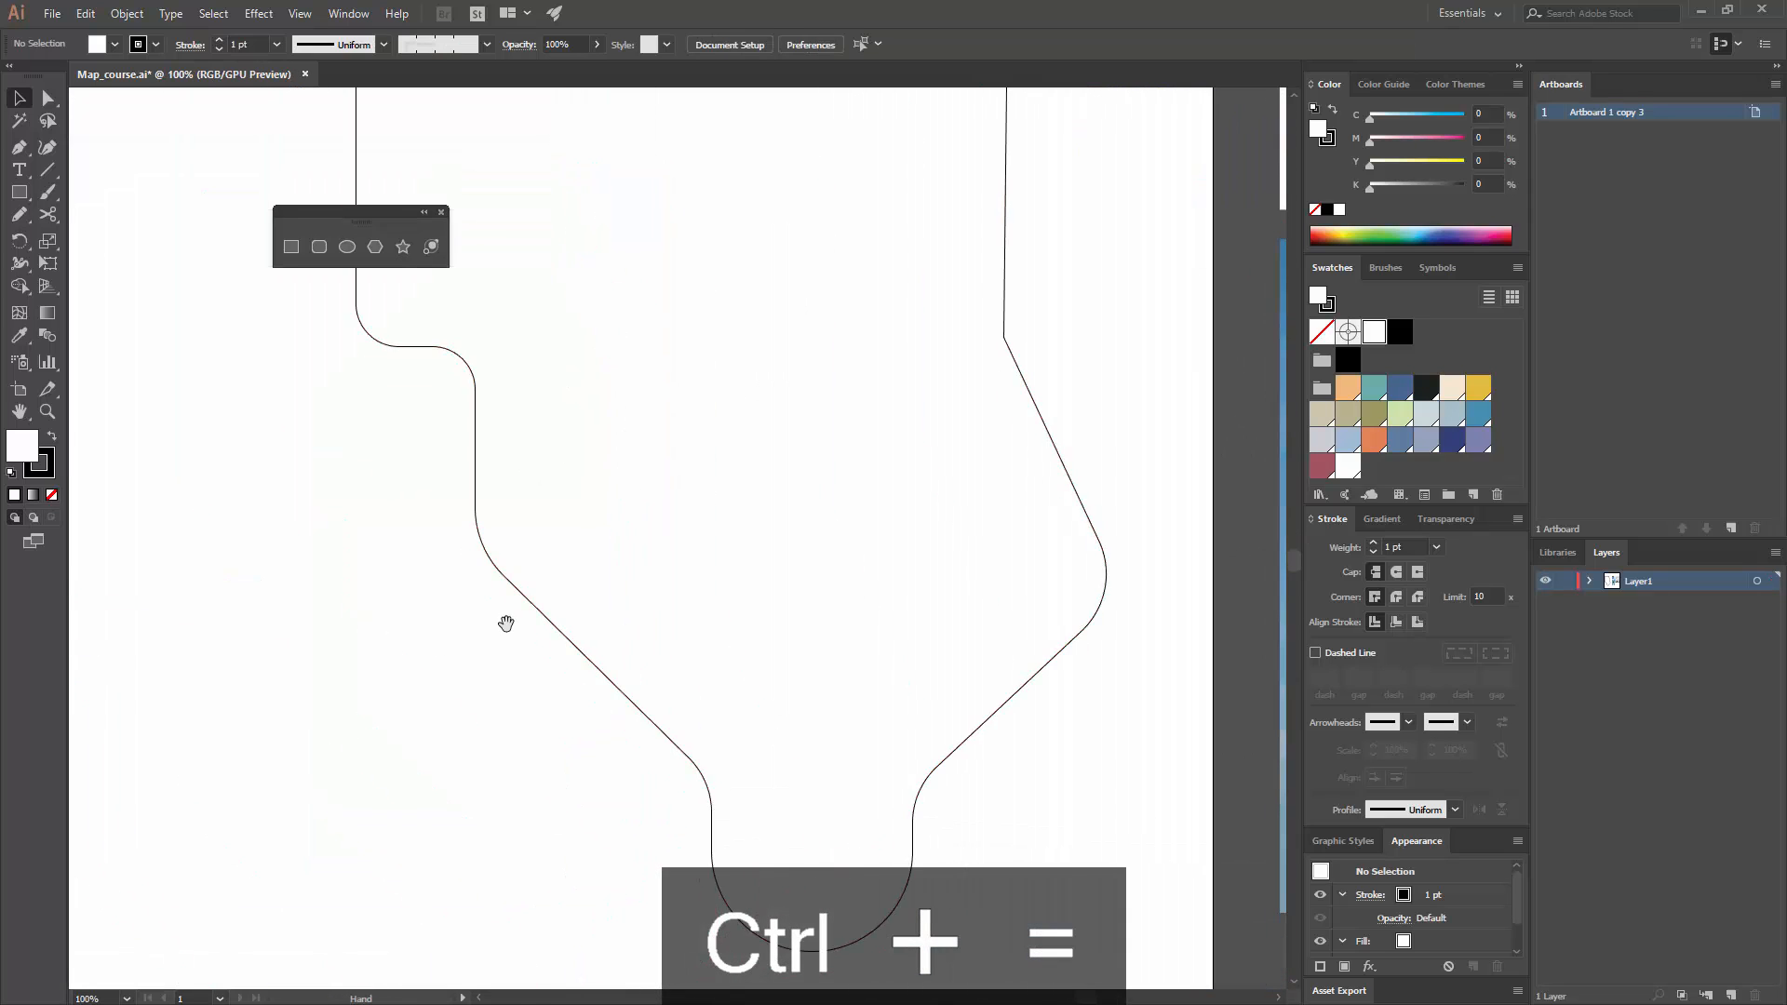
drag(502, 623, 670, 560)
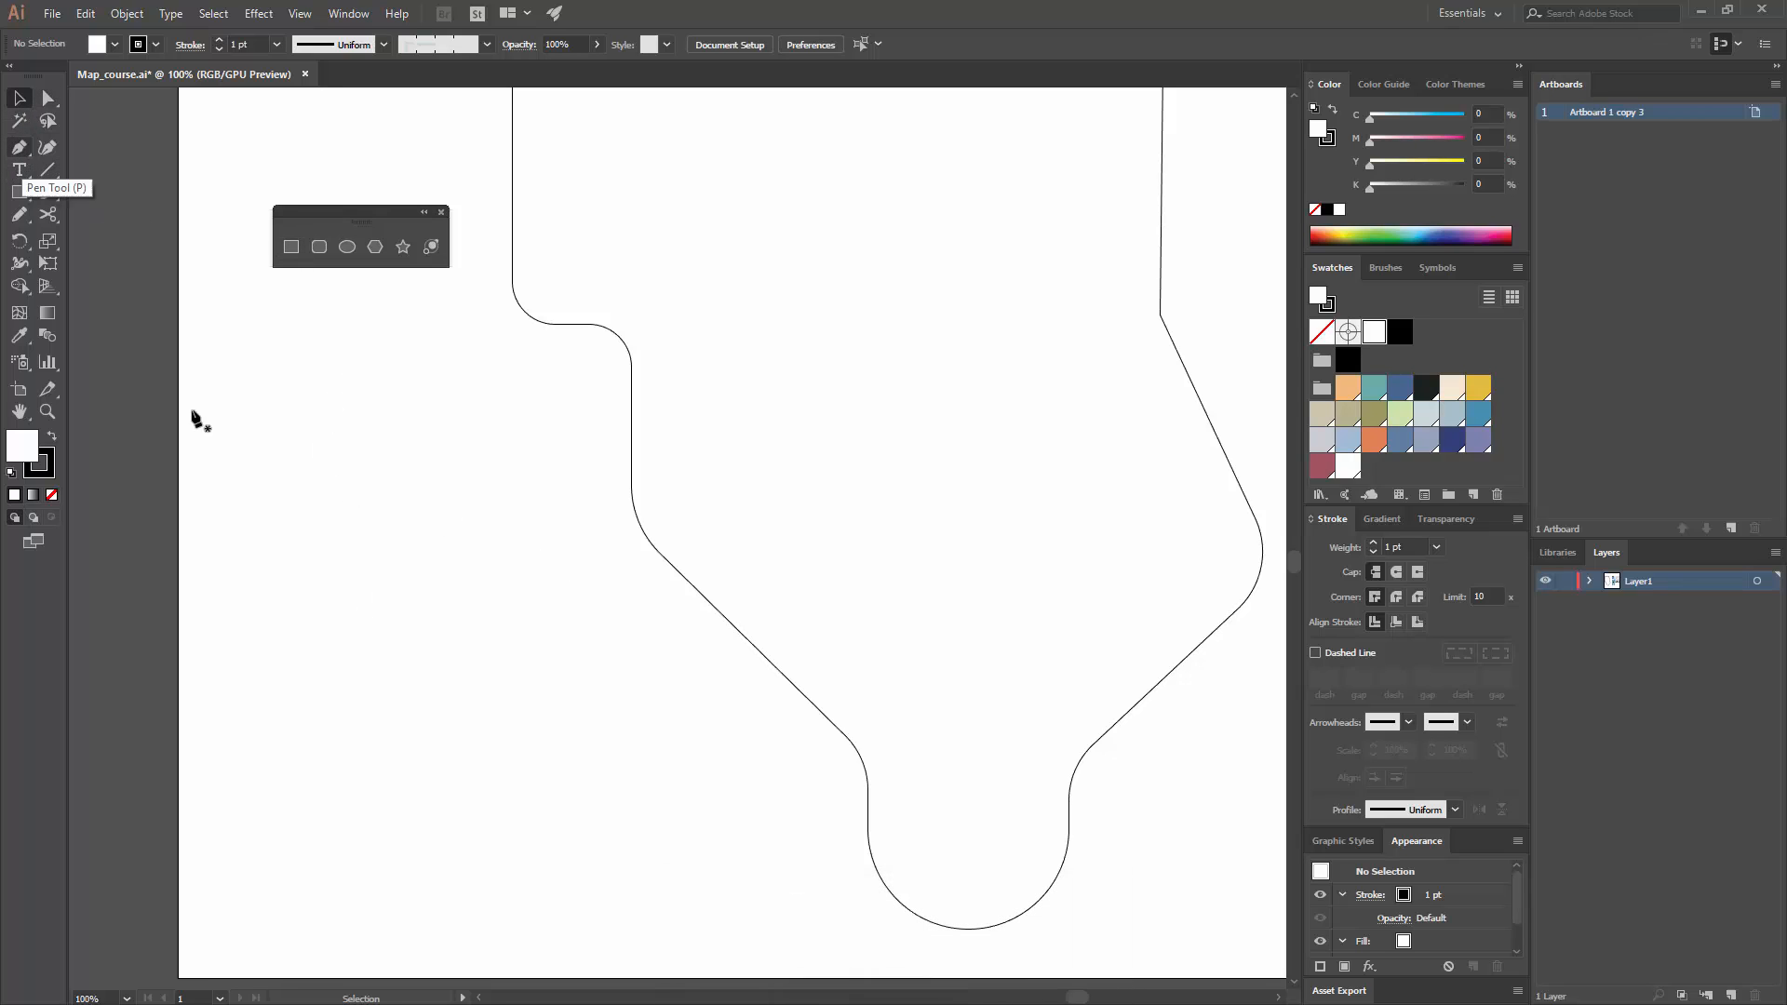
key(p)
click(390, 753)
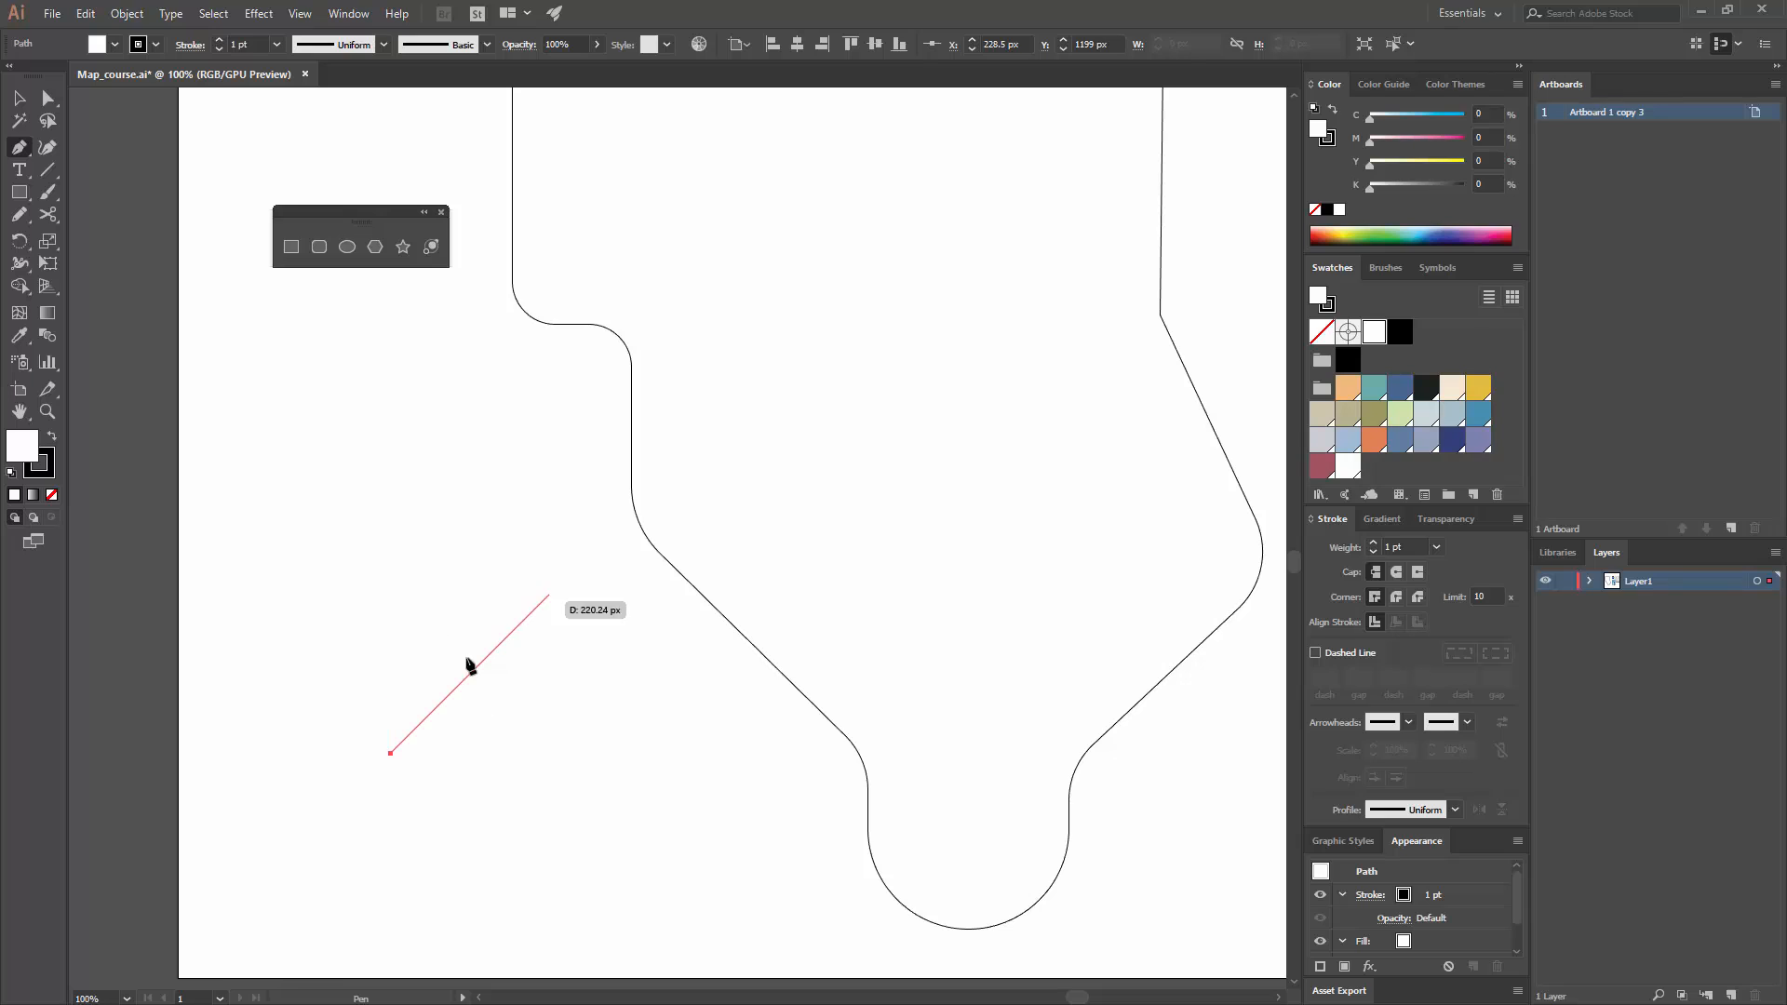
click(390, 656)
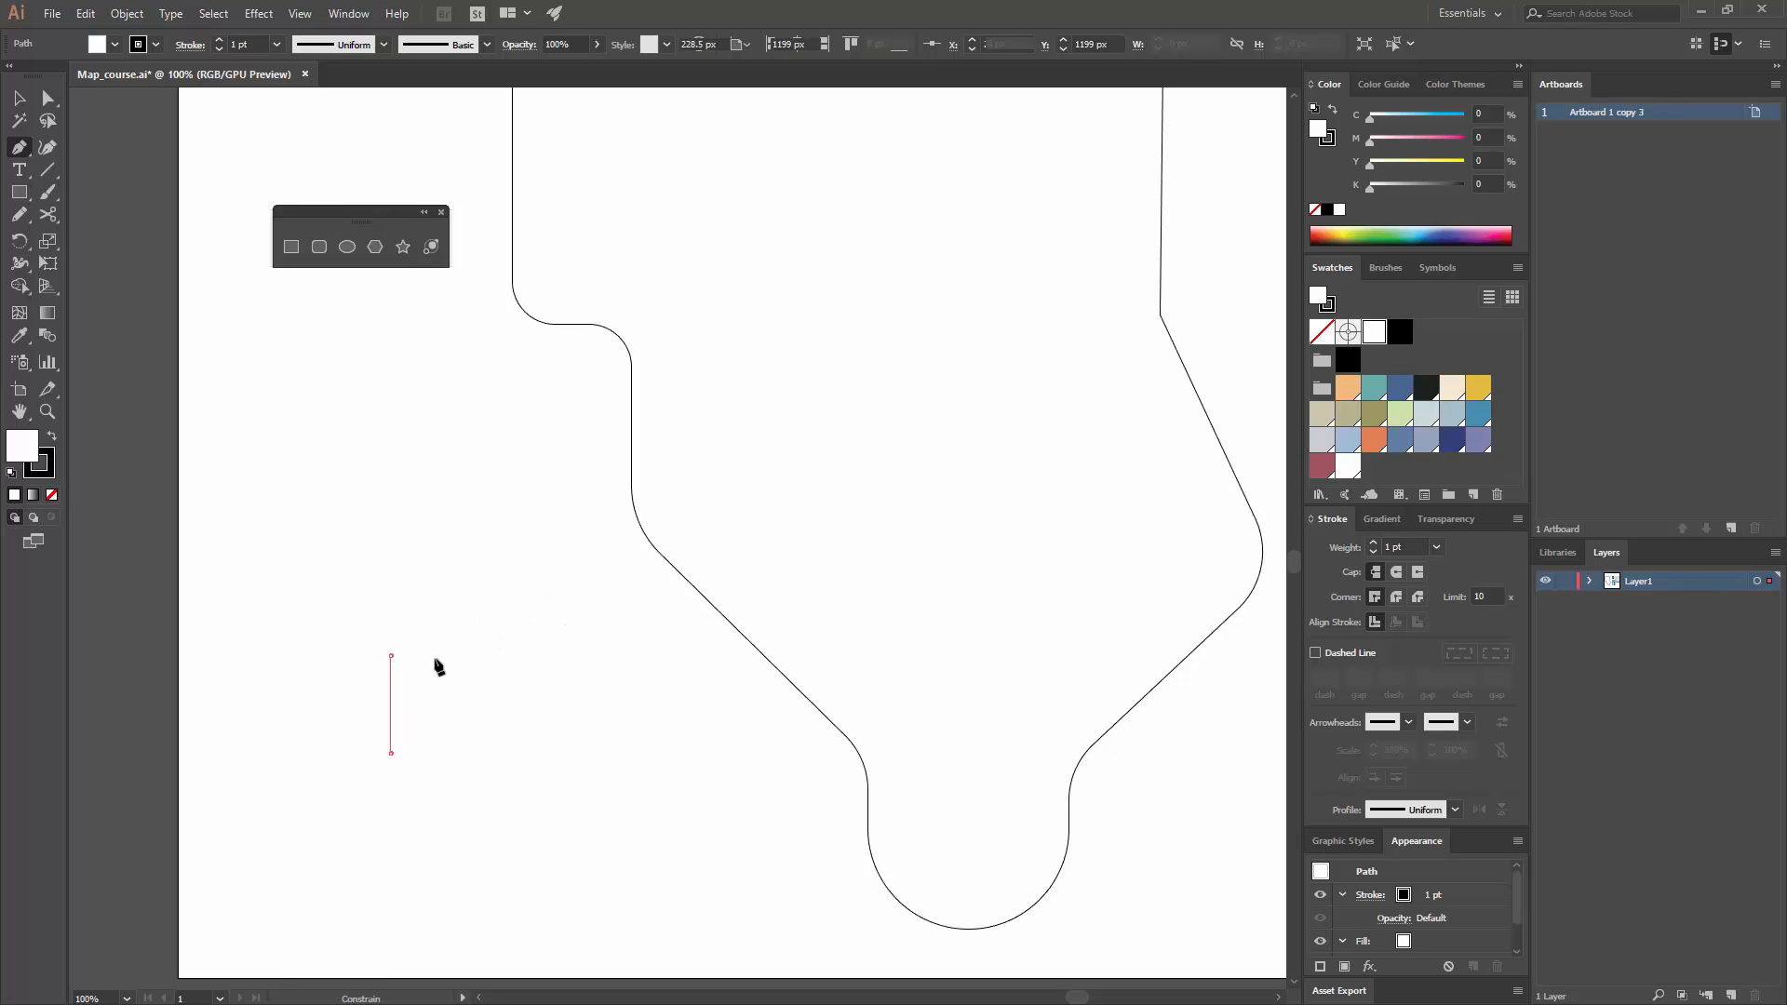
click(553, 656)
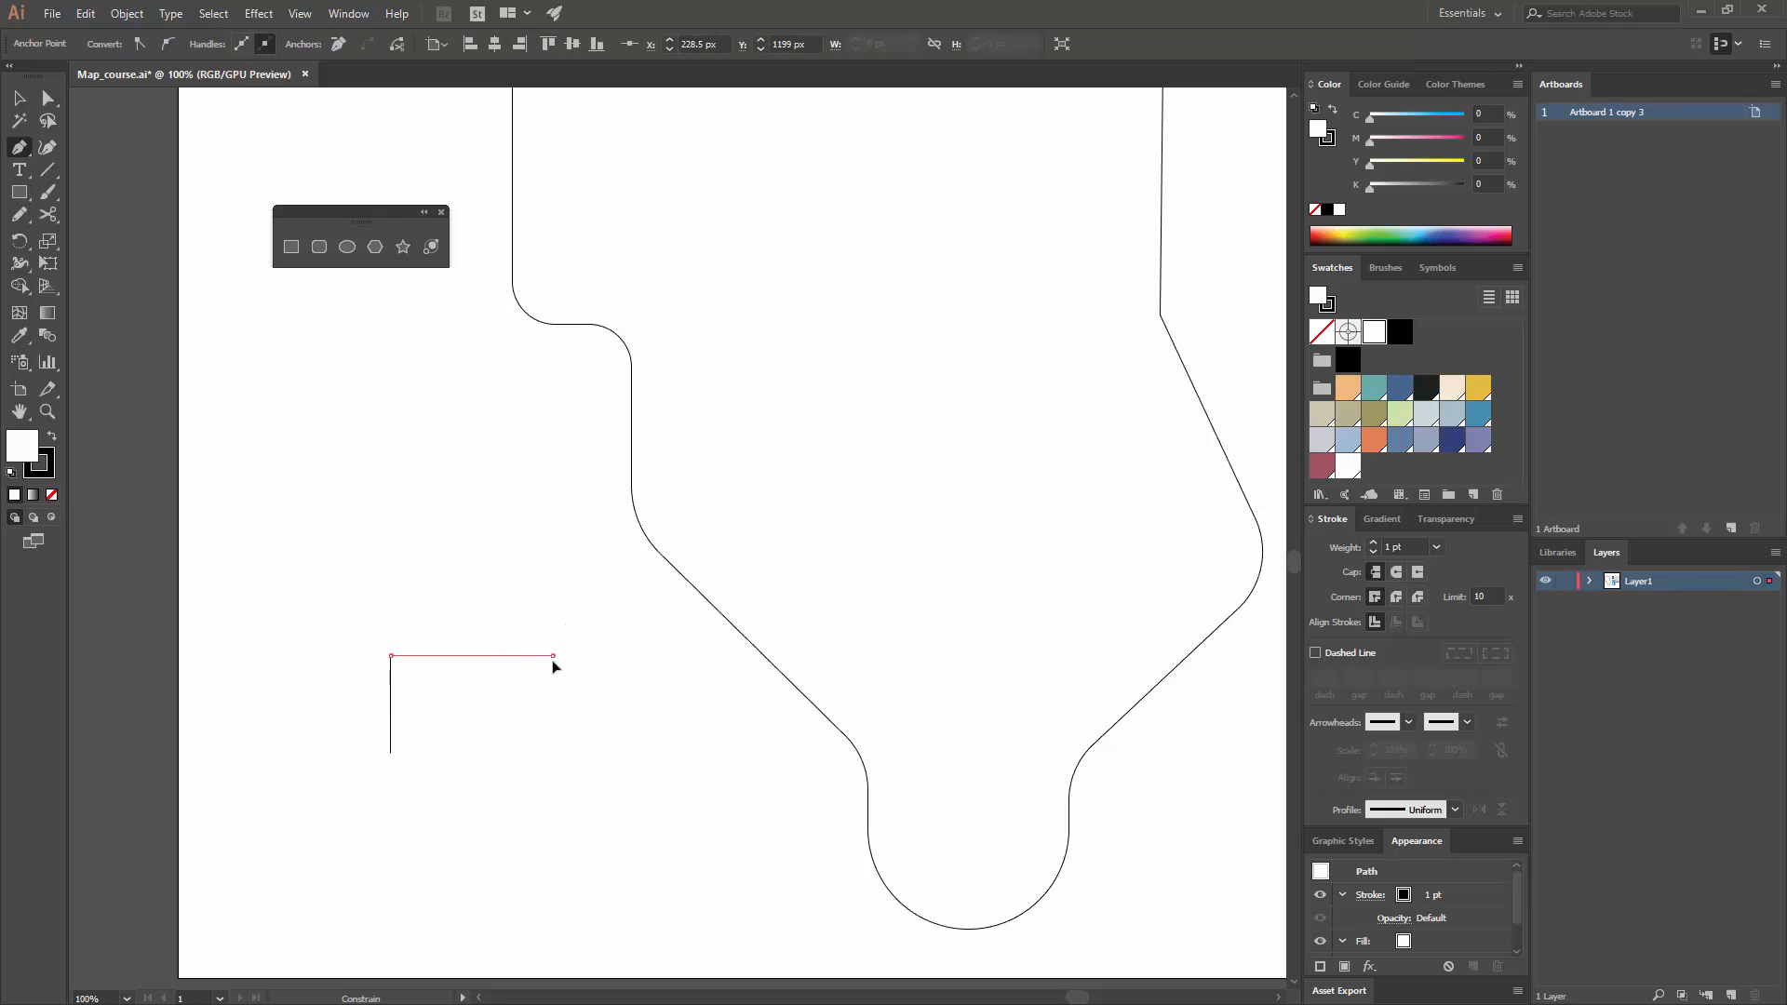
shift+click(618, 721)
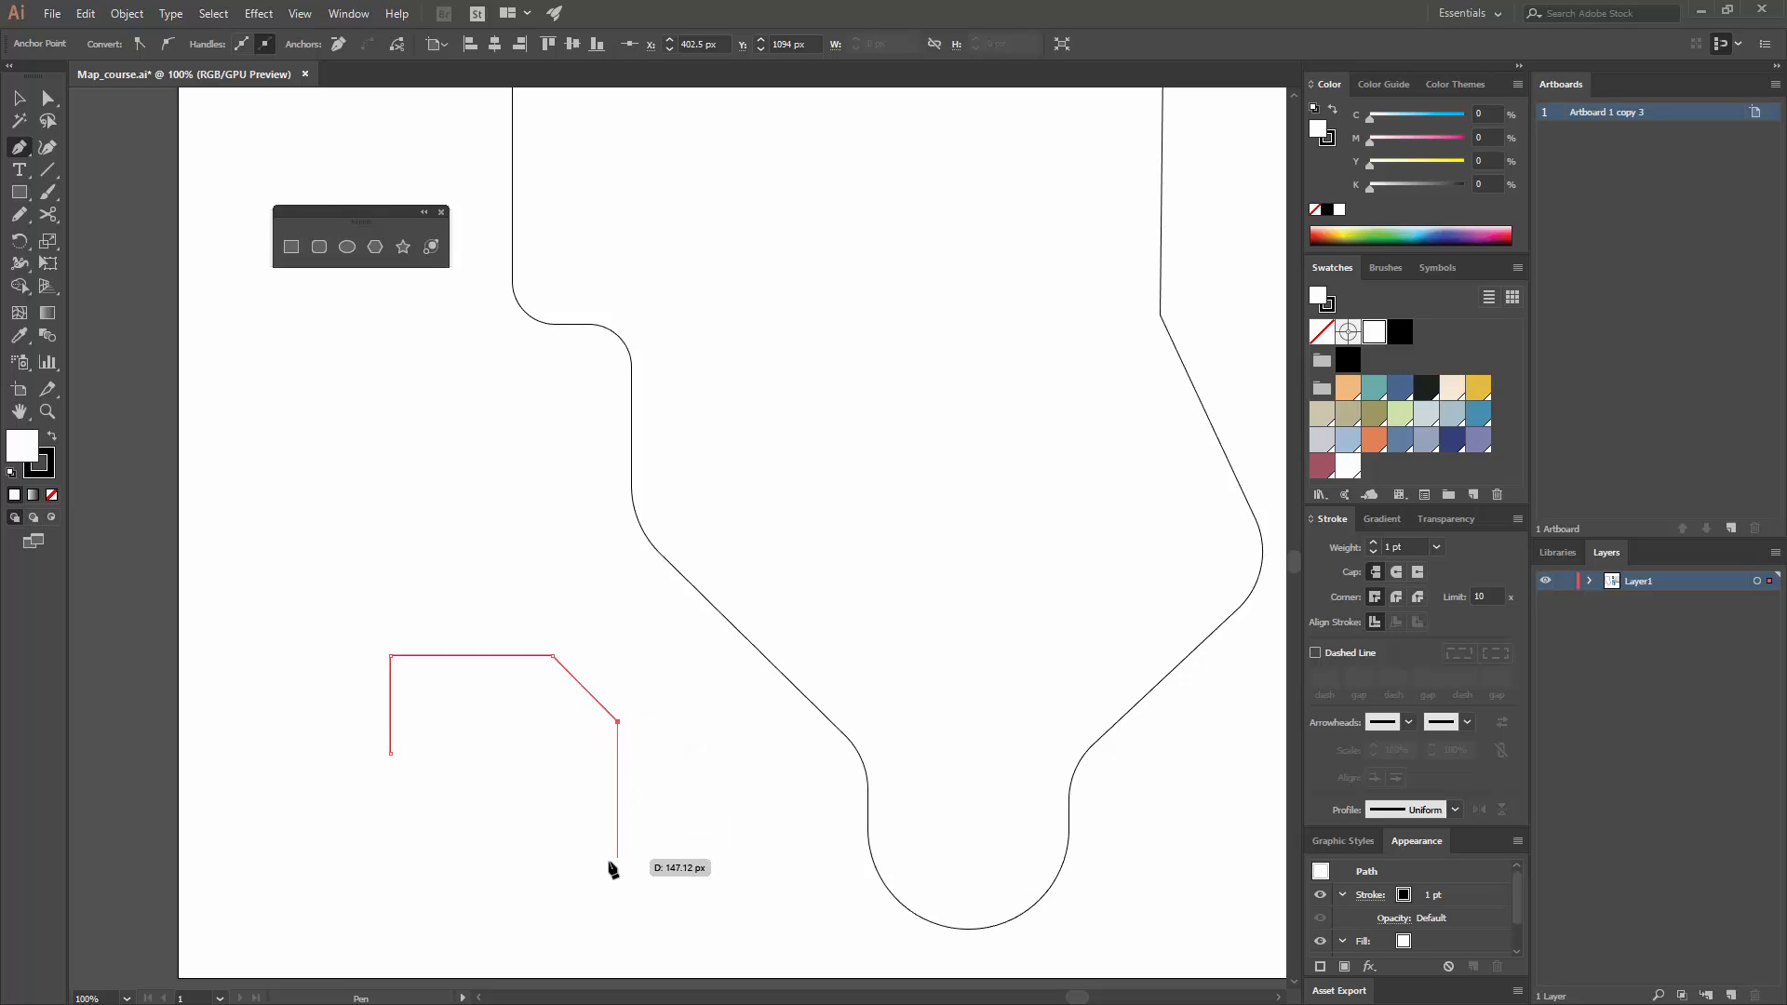
shift+click(618, 862)
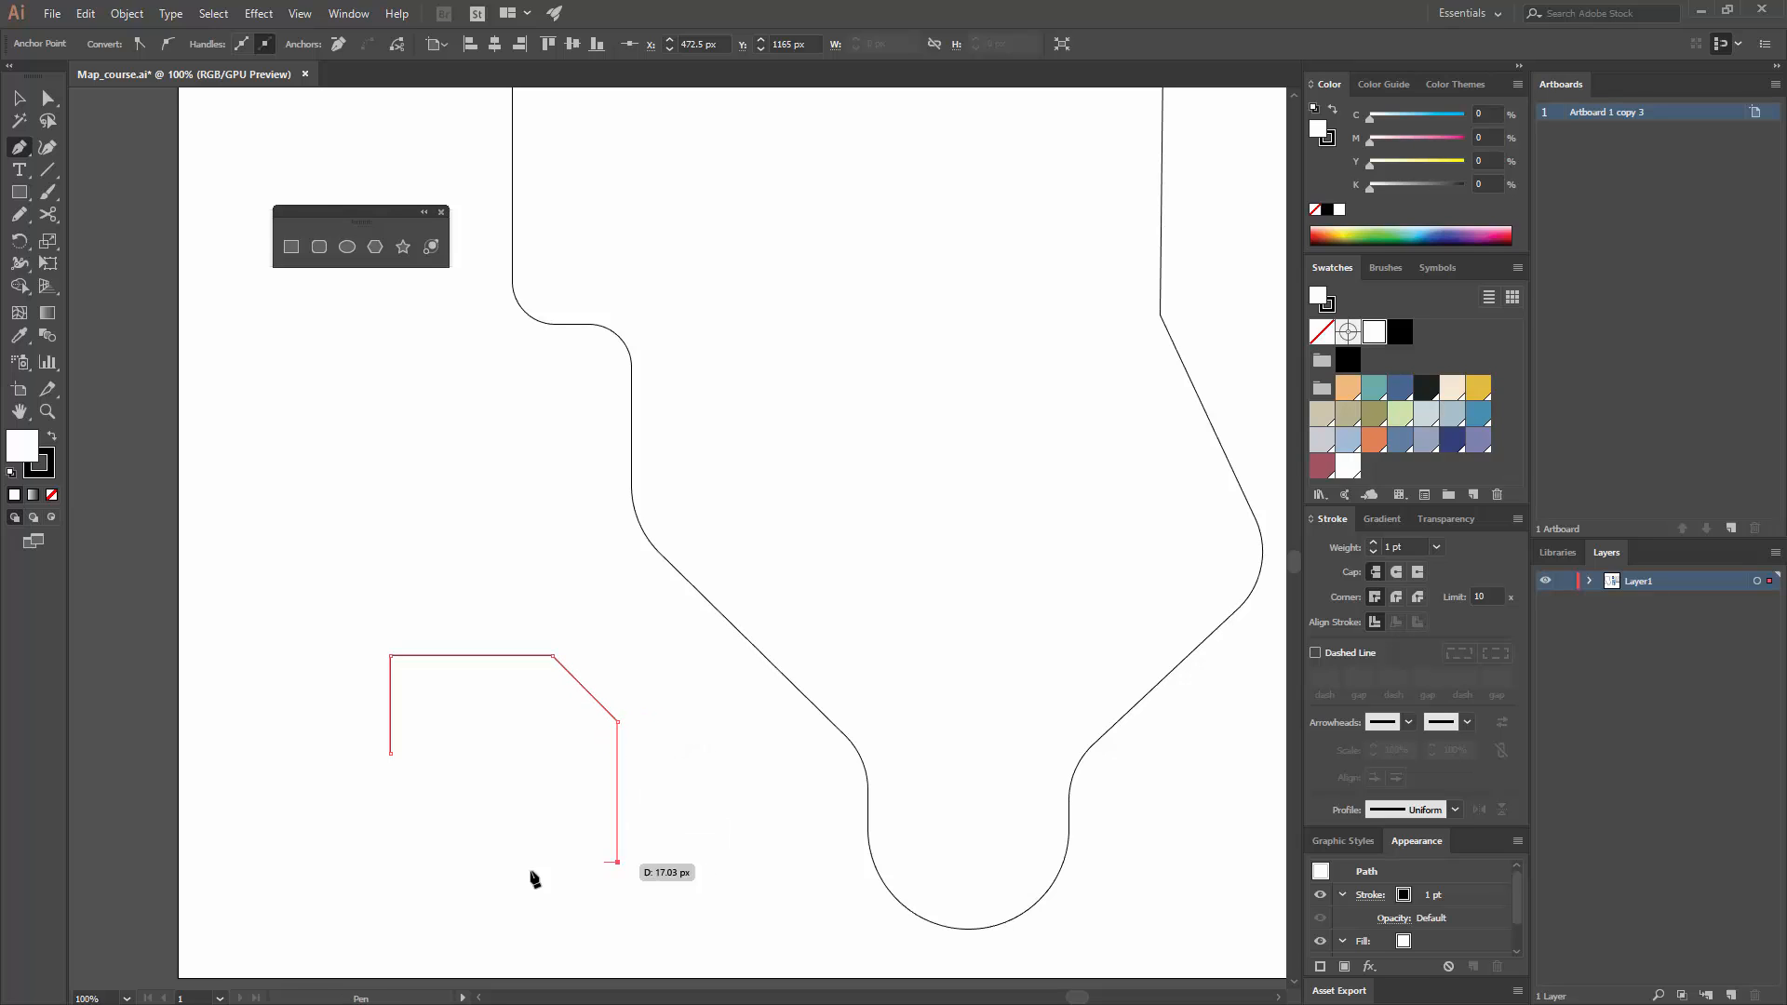
- Complete the lower island with a straight bottom edge at about Y 1316 px and a lower step on its left, closing the path
shift+click(306, 861)
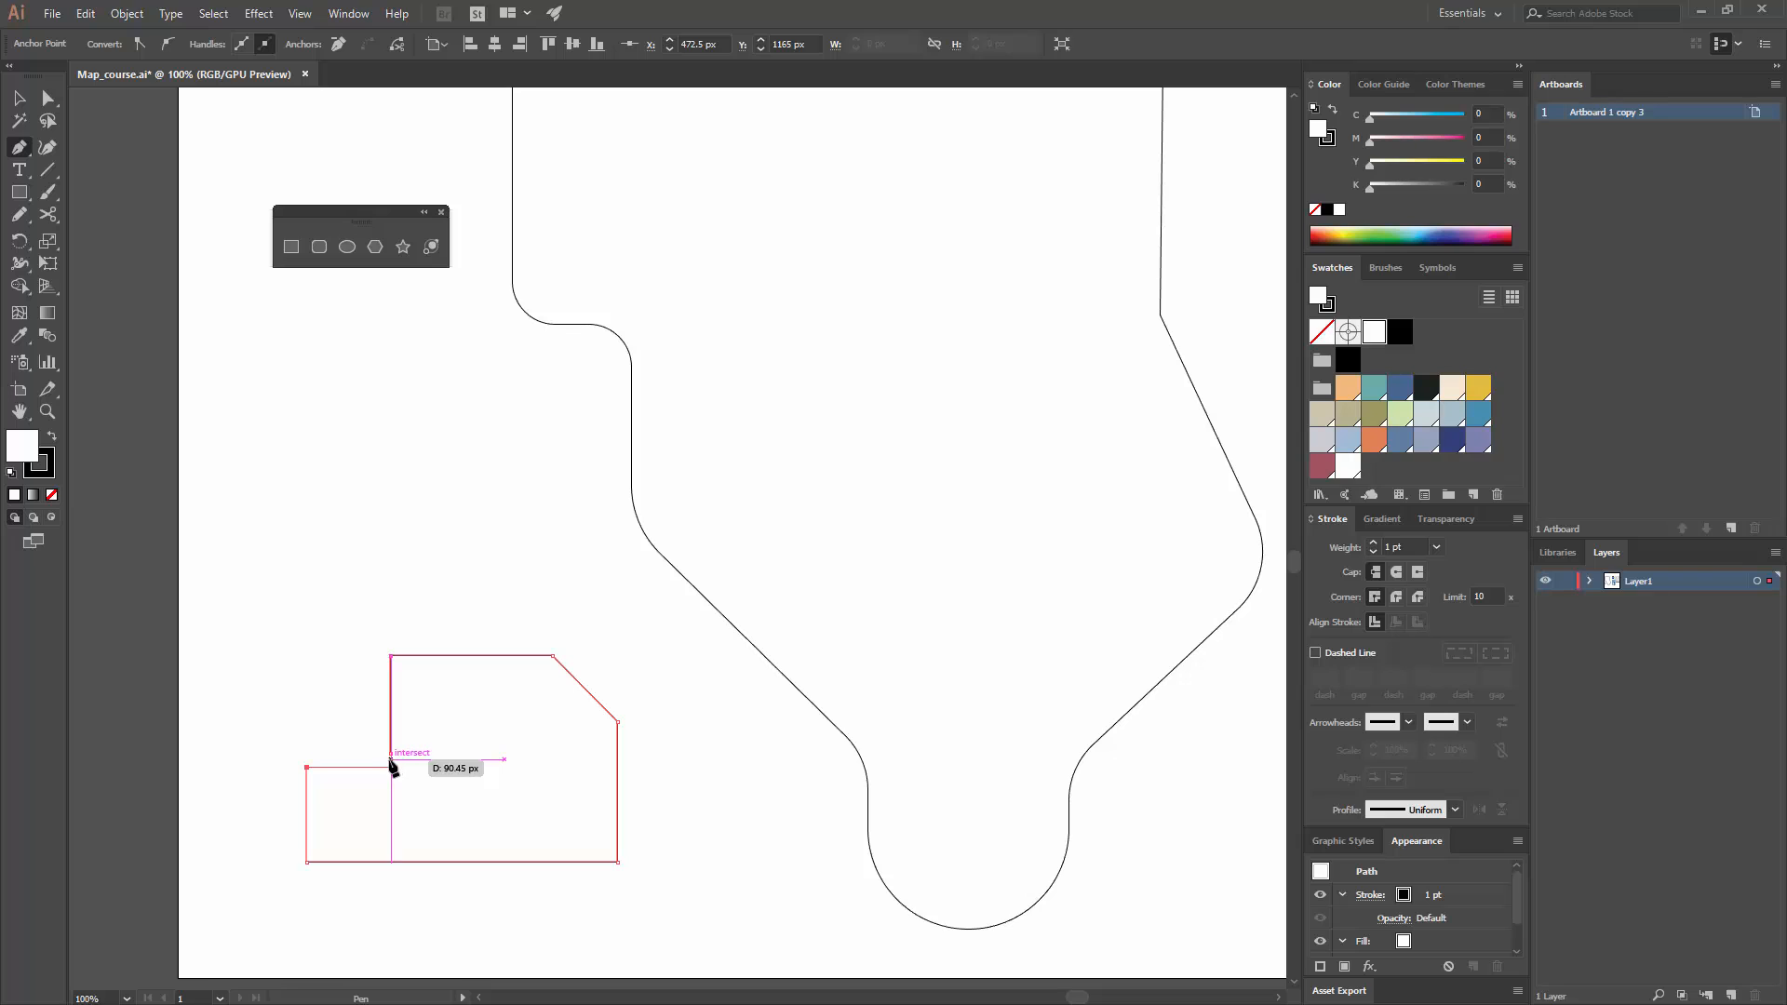
key(ctrl+z)
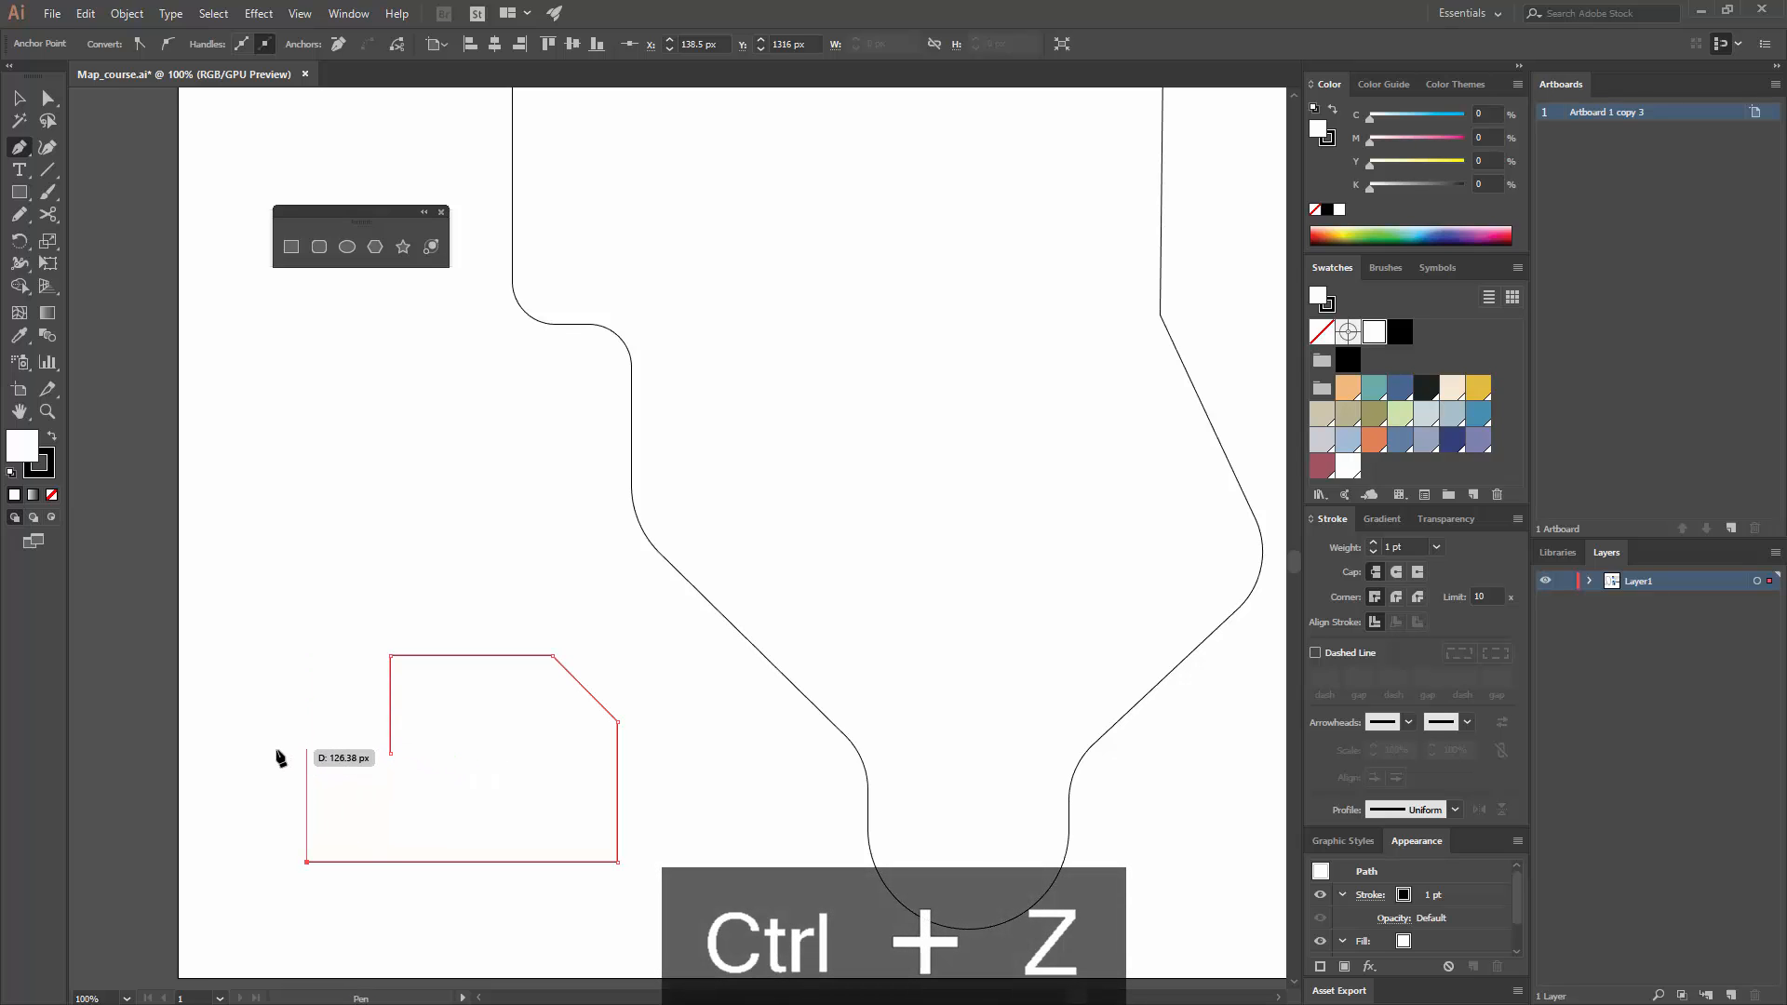
shift+click(277, 758)
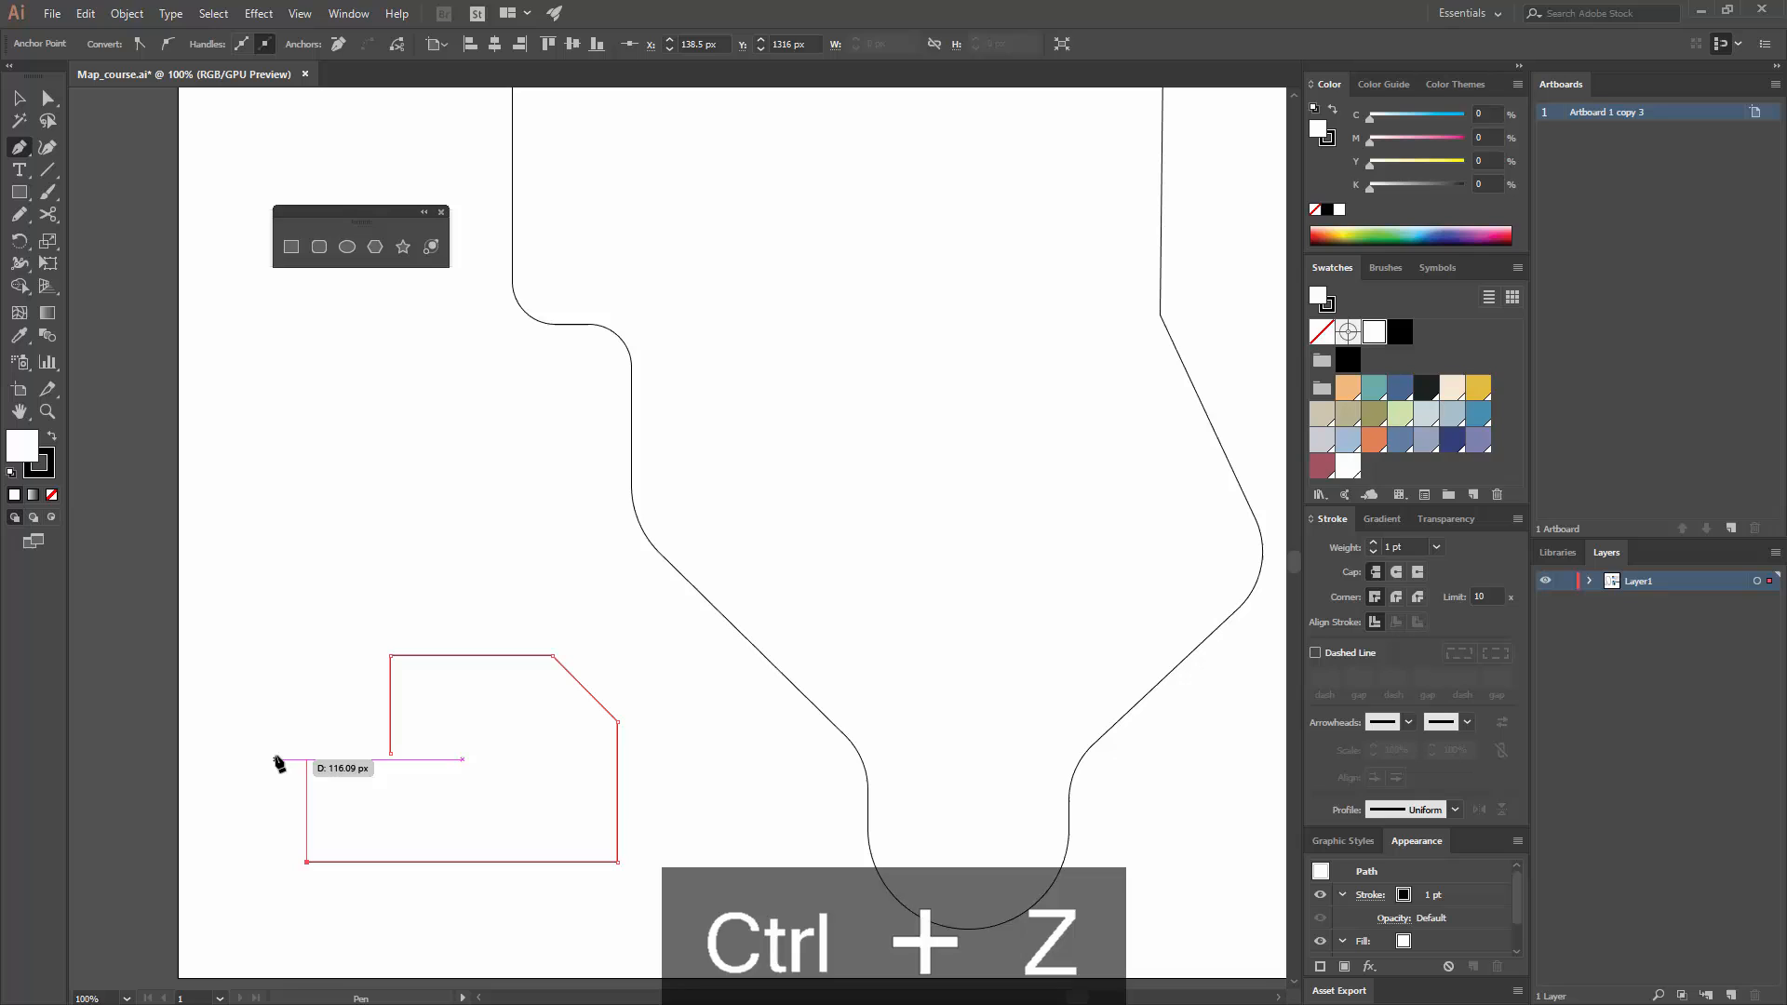
click(391, 754)
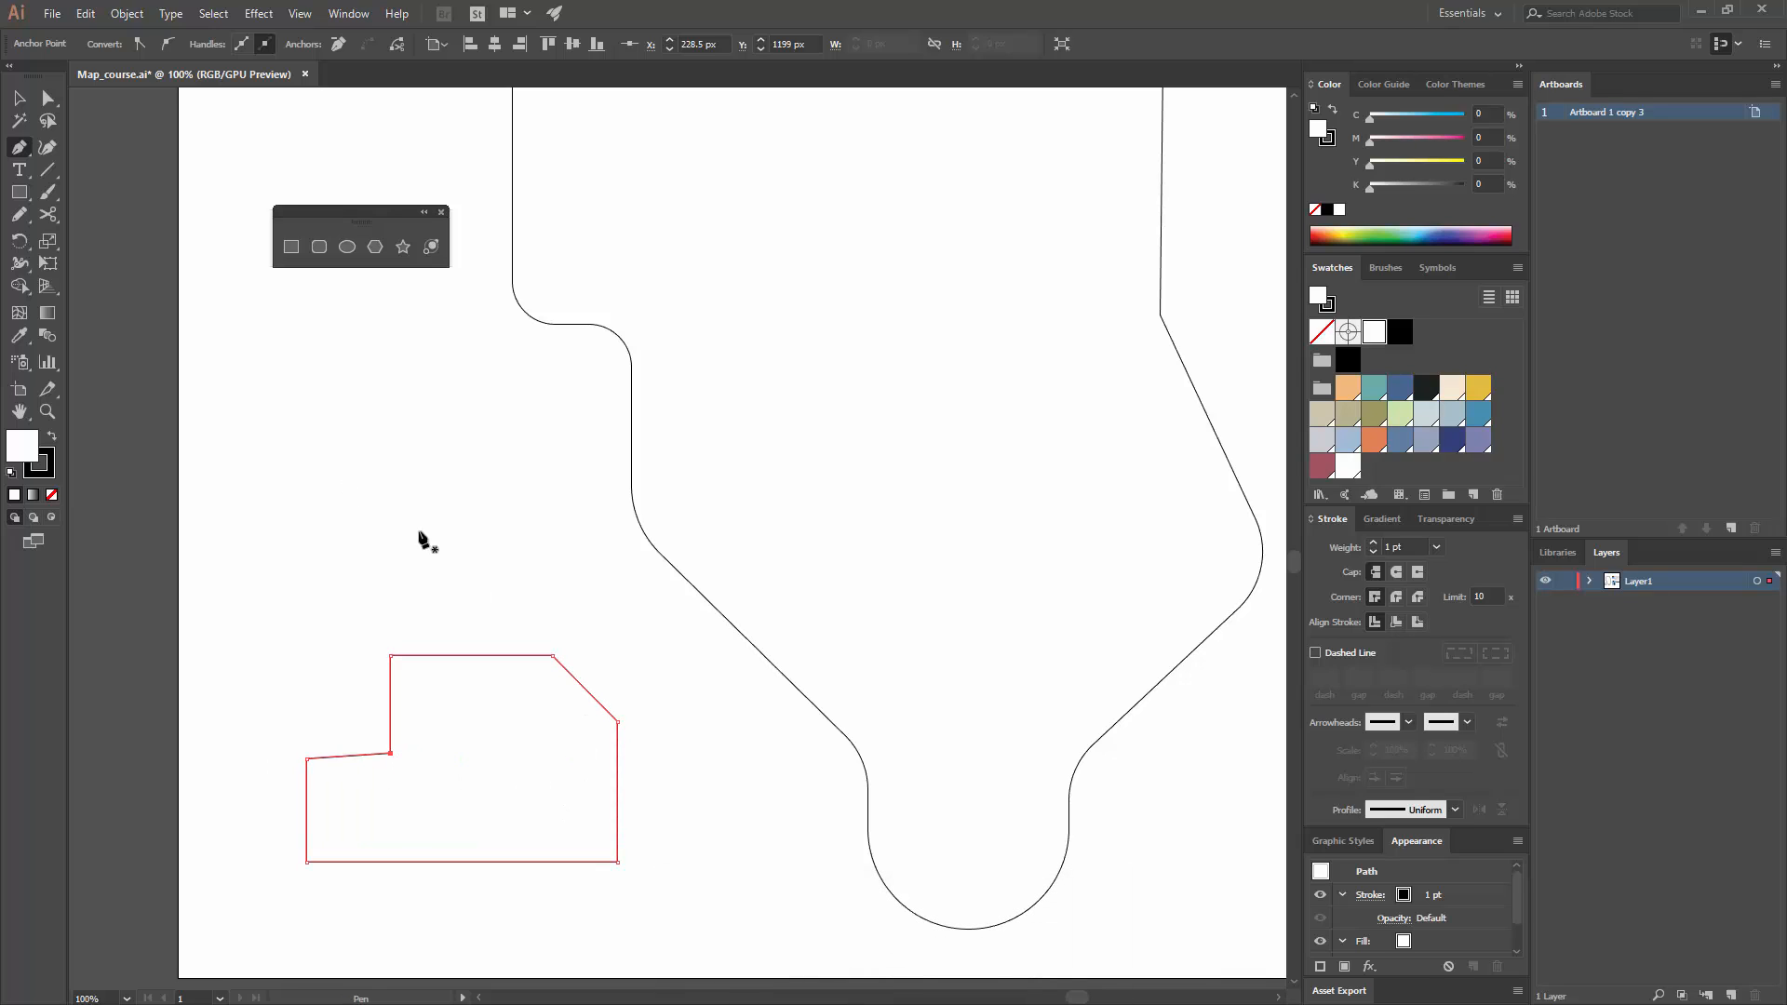
click(19, 96)
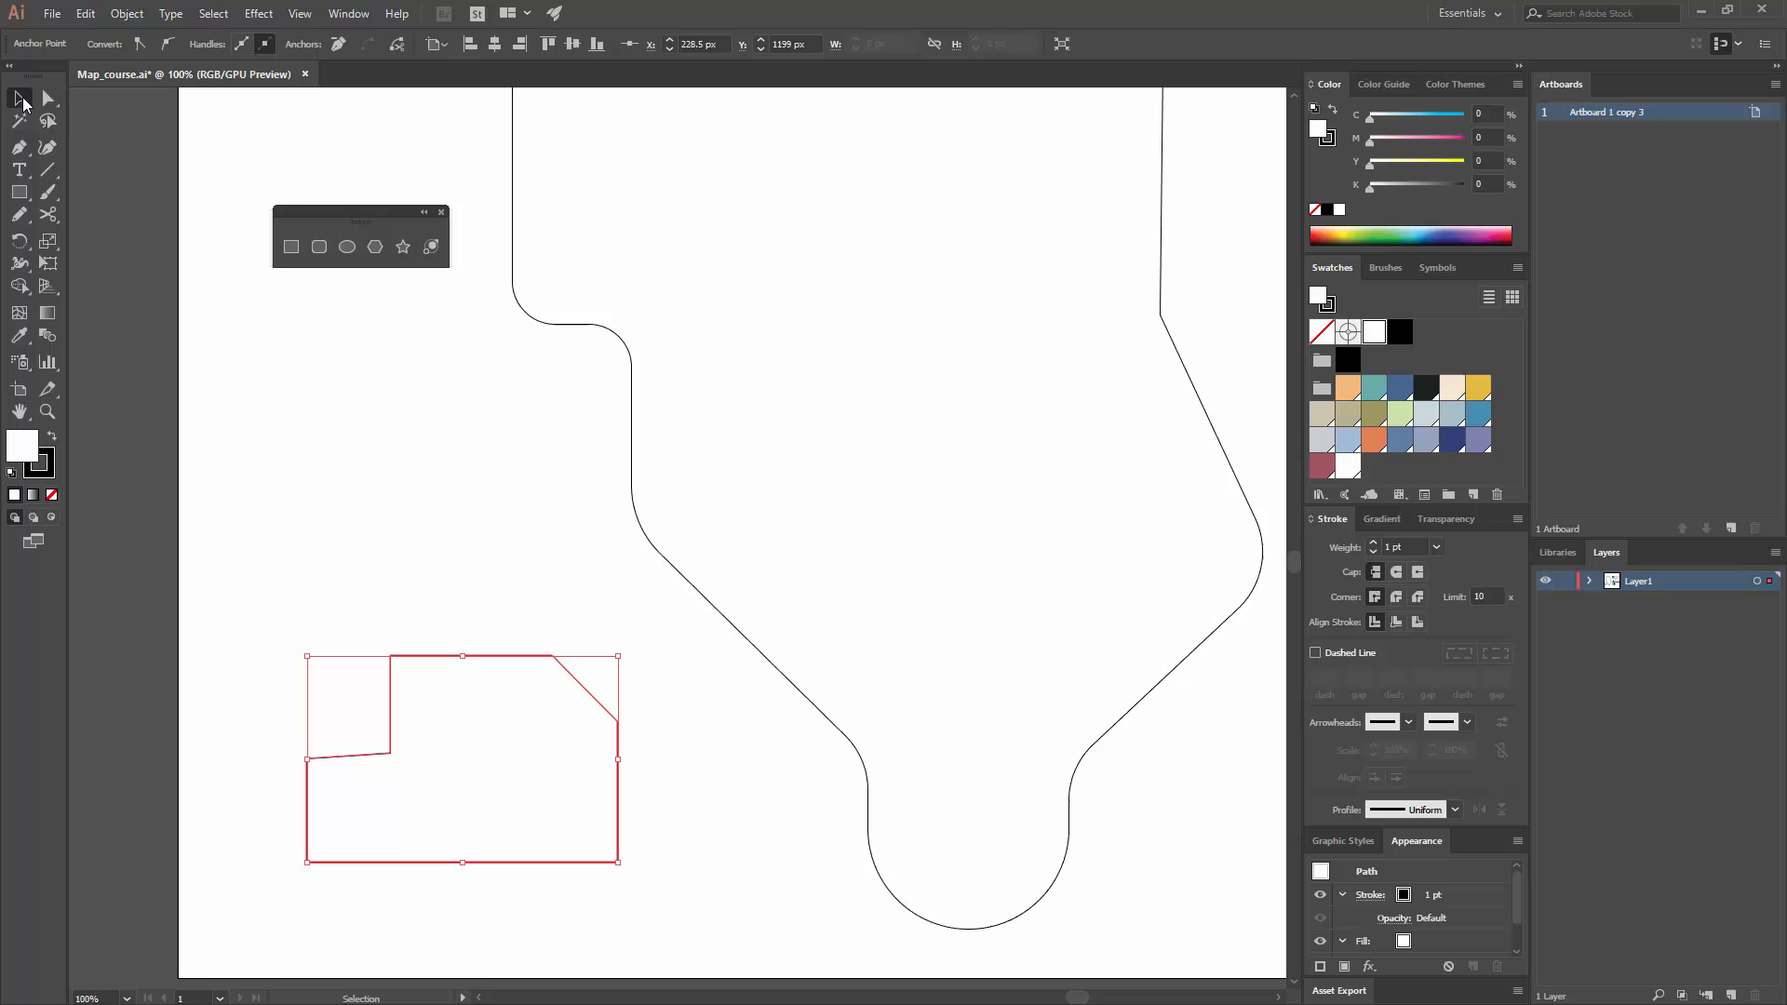
click(728, 575)
click(239, 514)
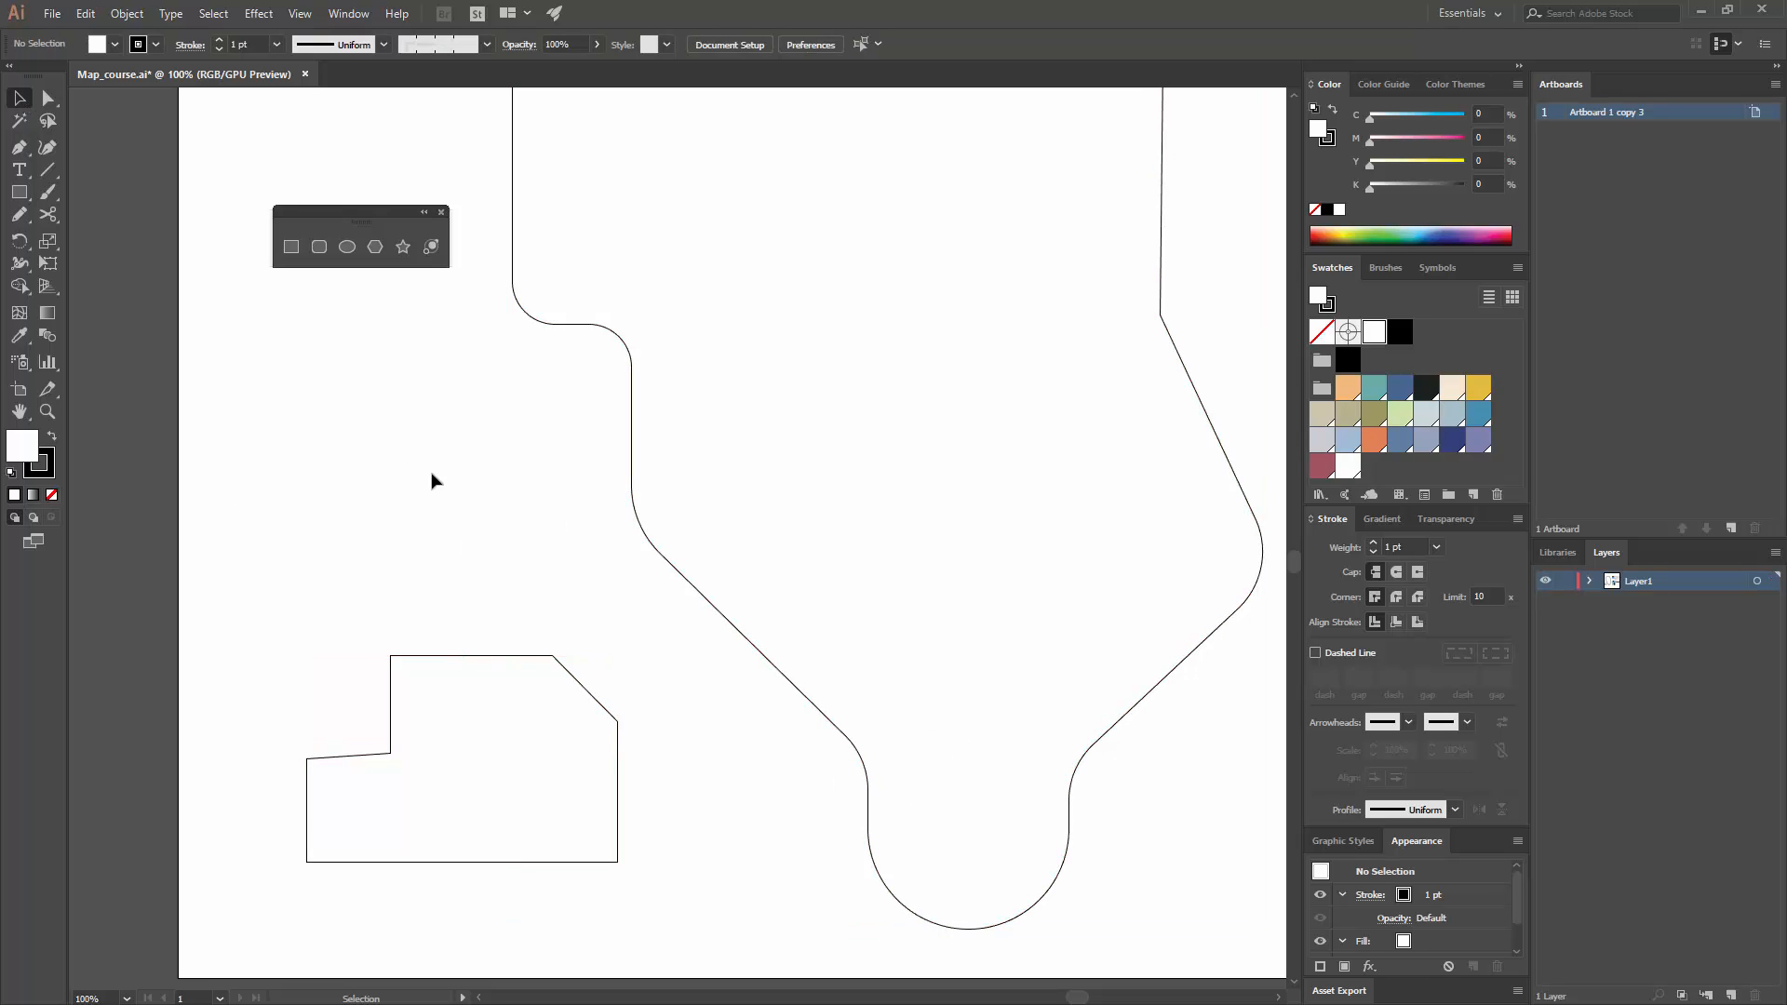
- Start a second, slightly tilted island outline above the first, using straight Pen segments for its stepped left side and bottom edge
click(19, 150)
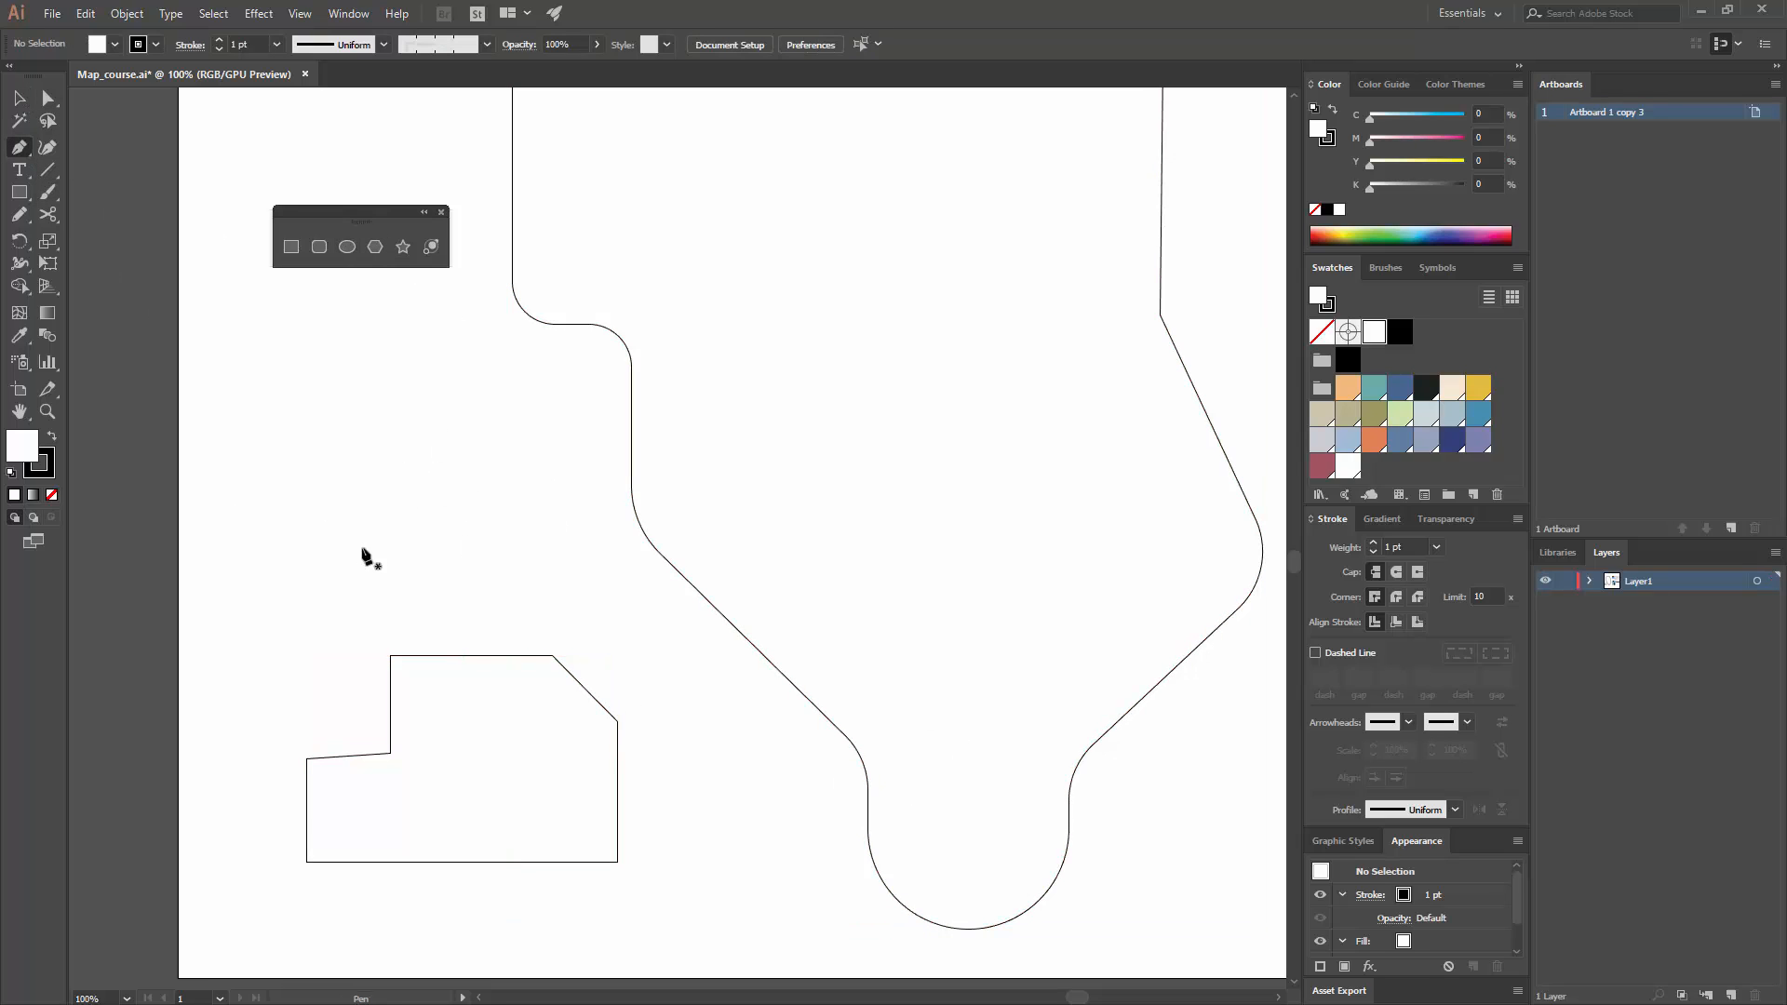
click(290, 397)
click(290, 445)
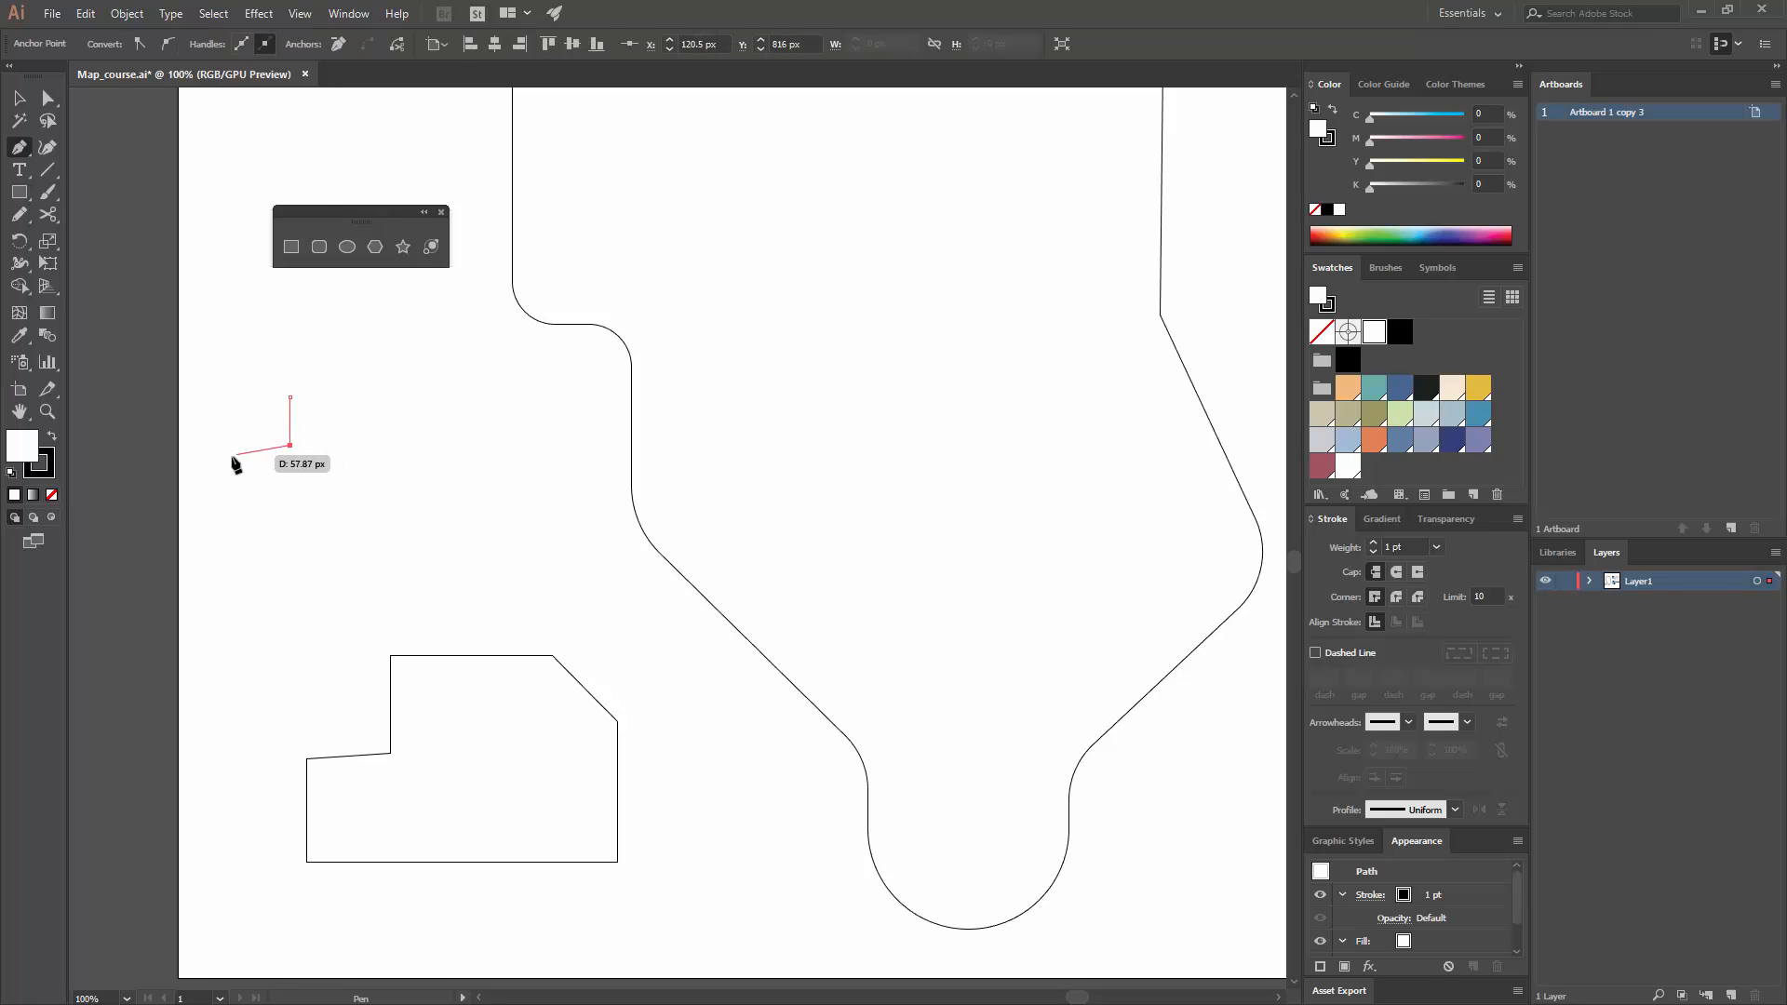
click(226, 457)
click(235, 537)
click(300, 526)
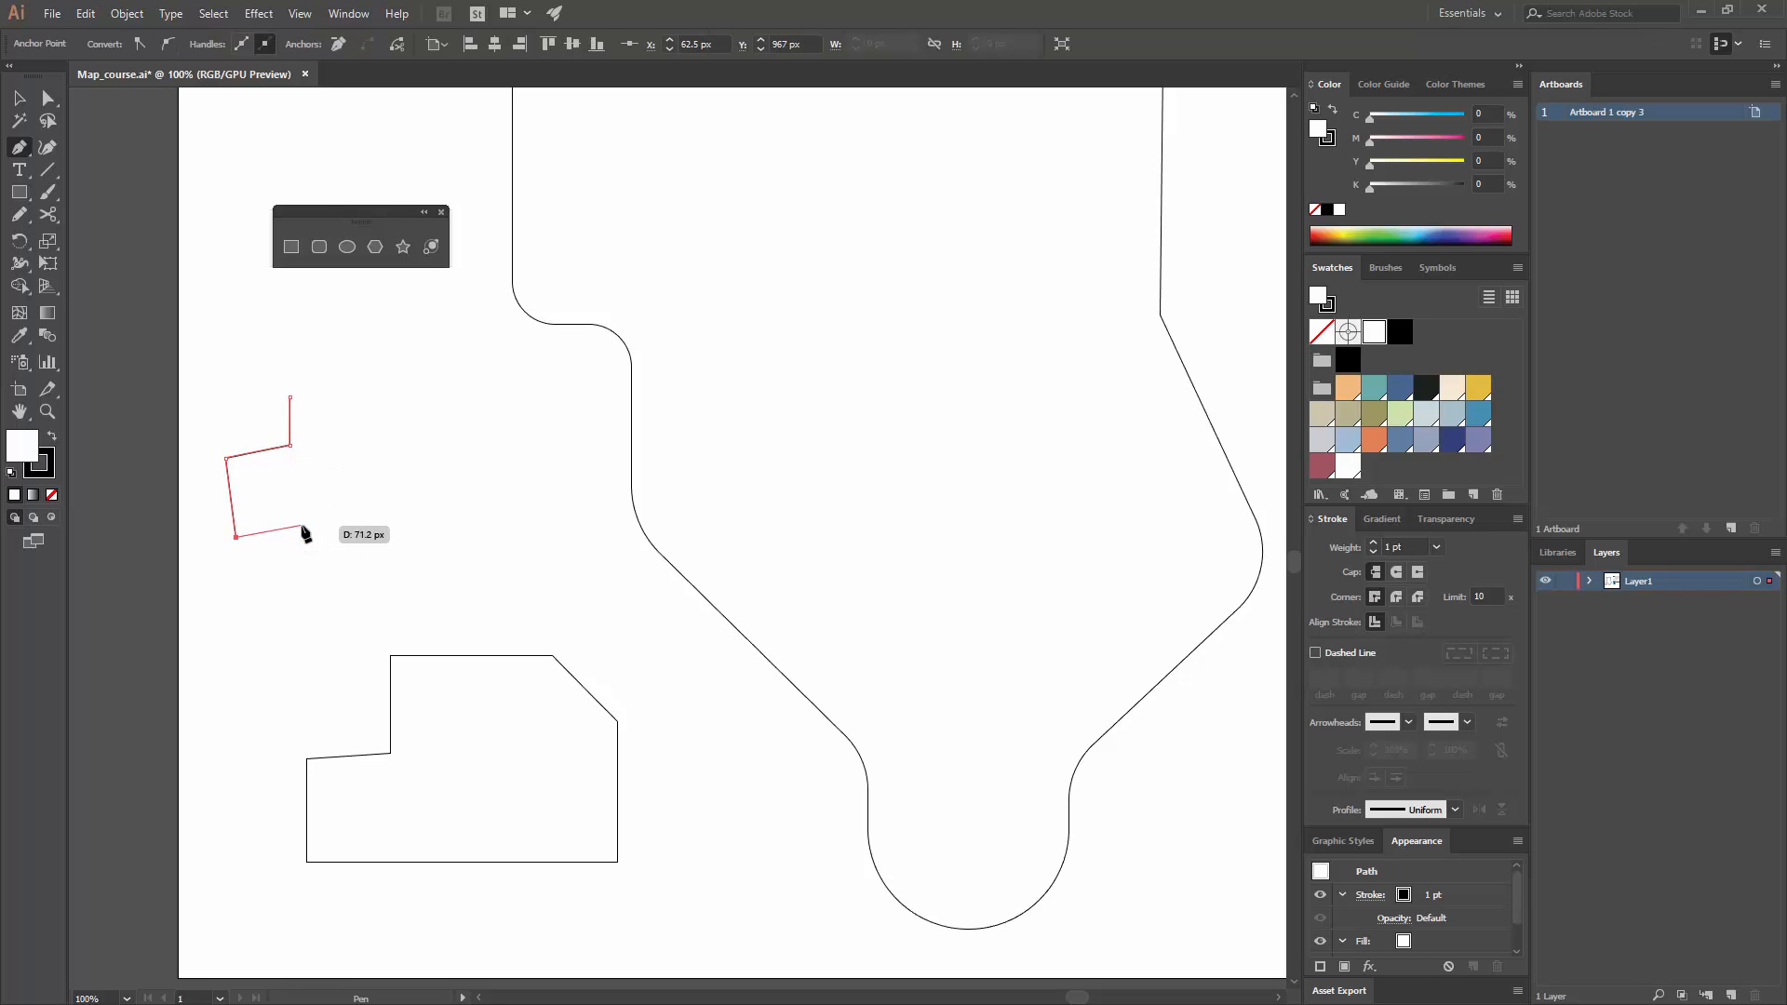
click(320, 596)
click(456, 585)
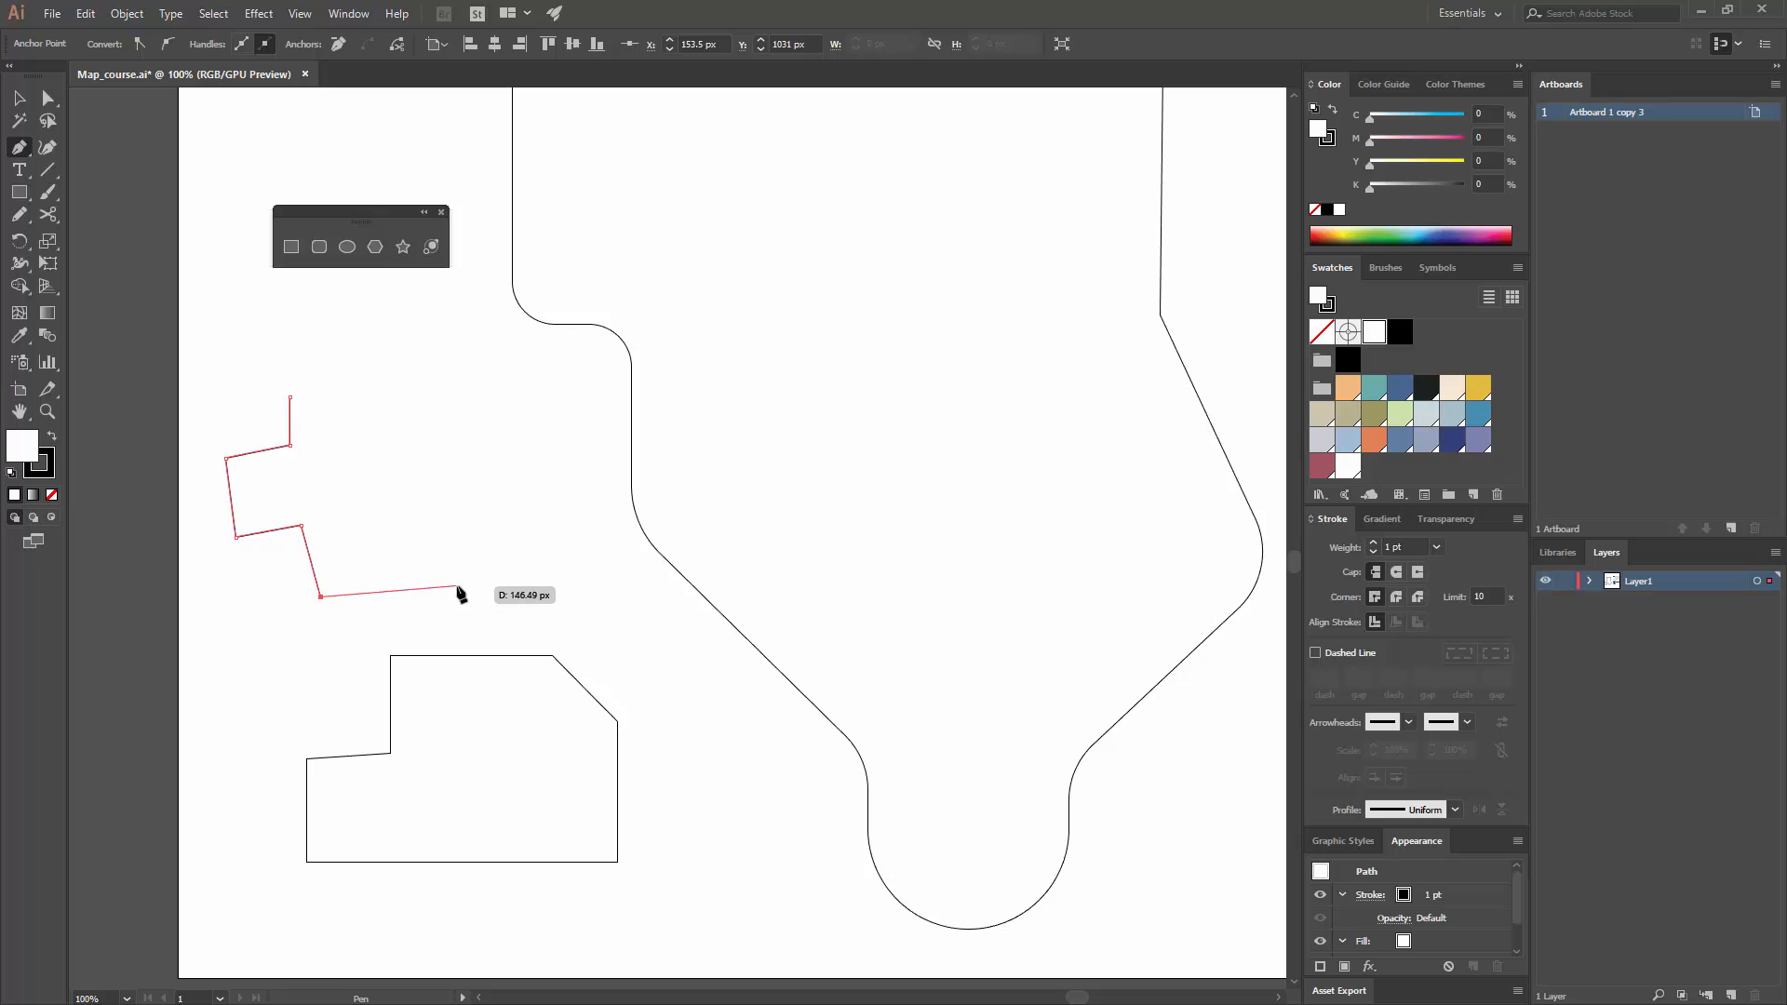
- Draw the second island's right side with an inward notch and close the path at its starting point
click(430, 487)
click(361, 496)
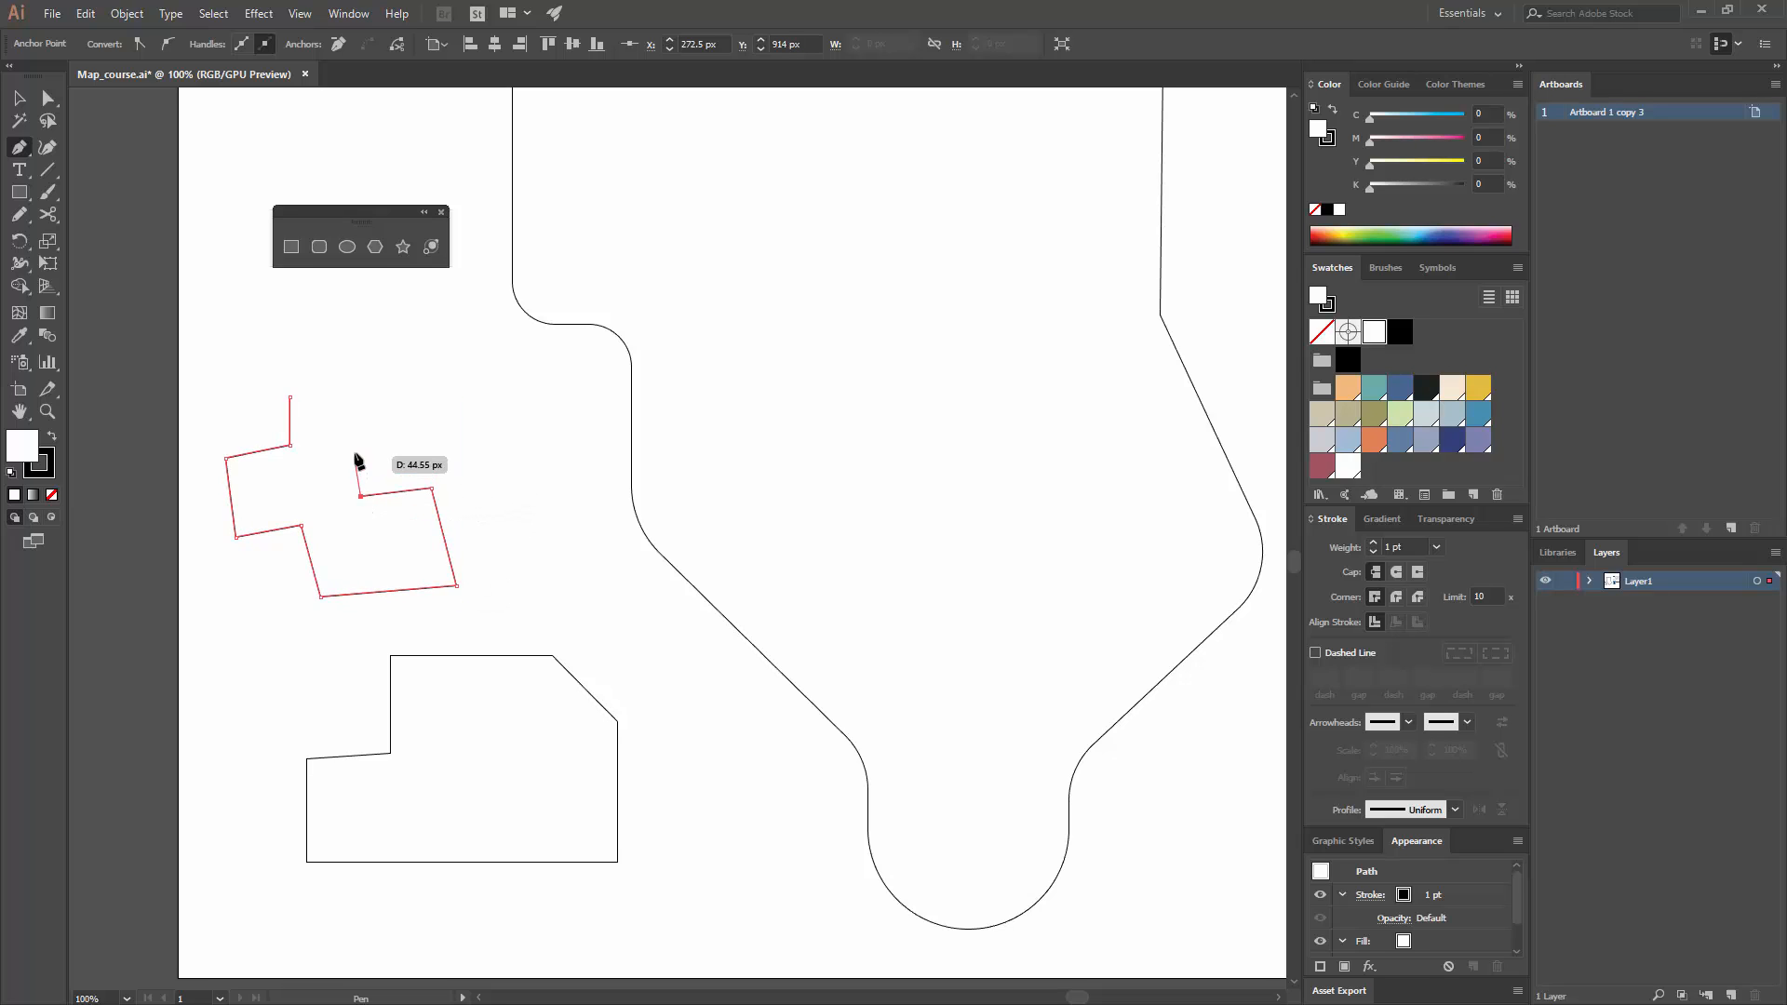
click(354, 447)
click(421, 429)
click(398, 358)
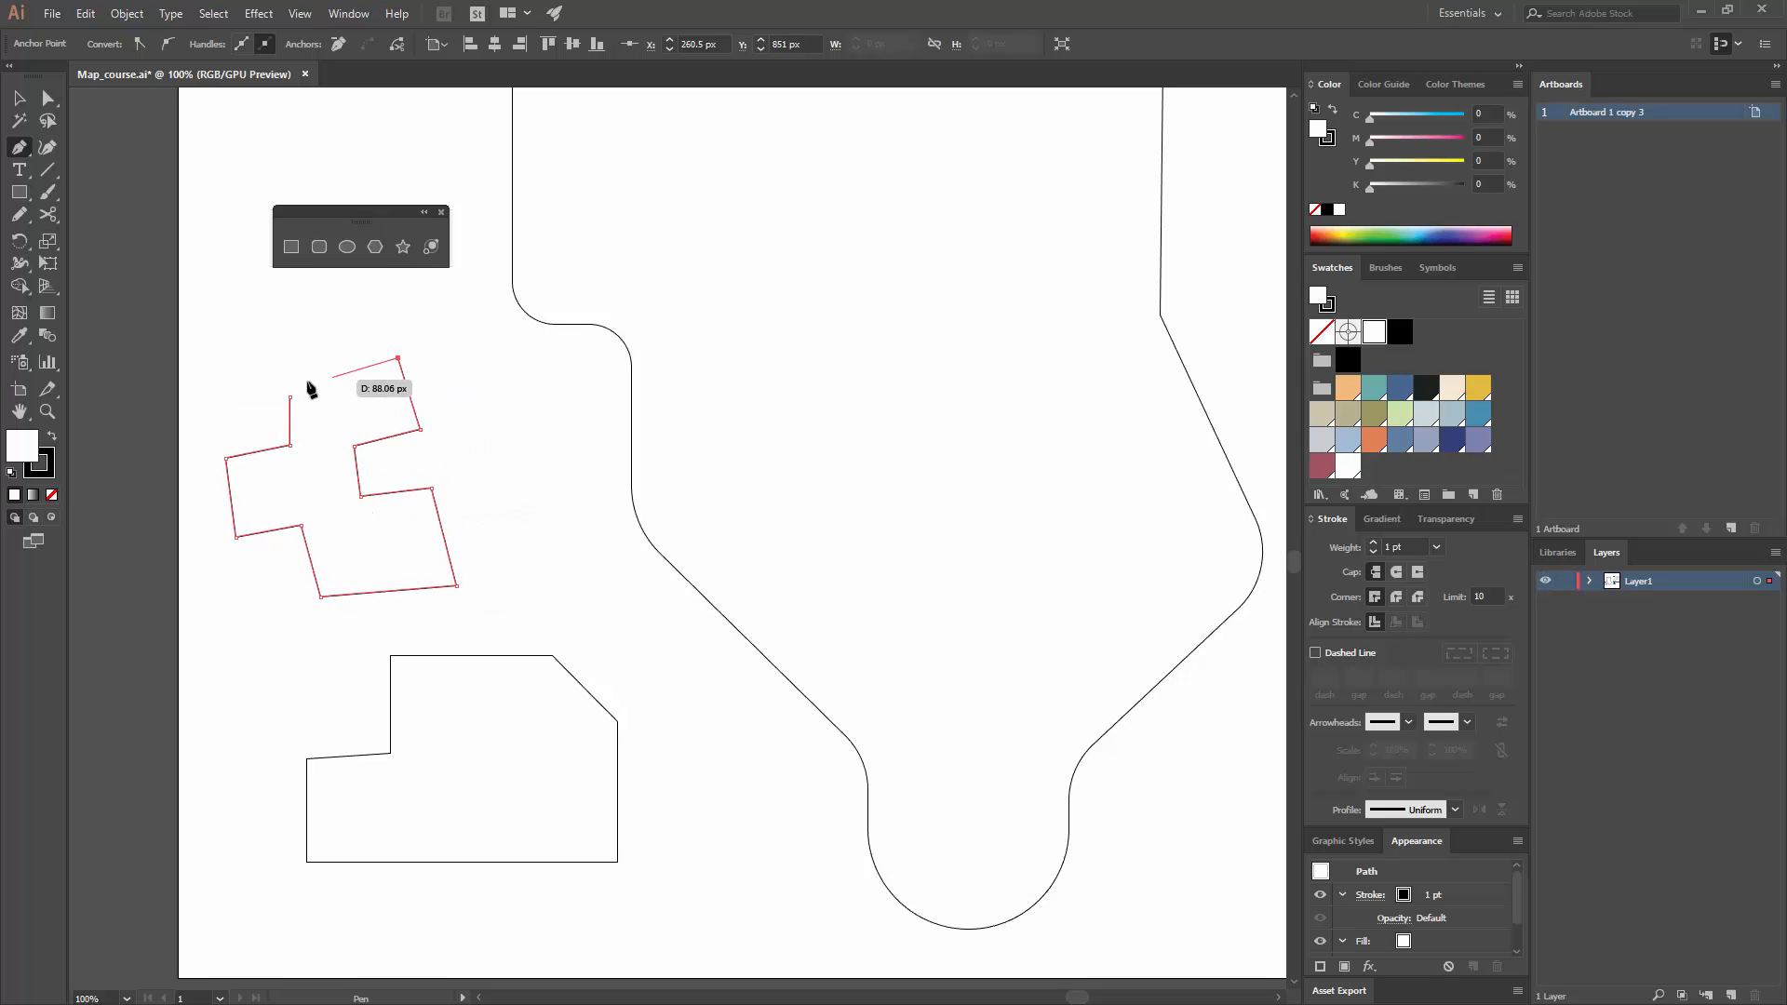
click(290, 398)
key(a)
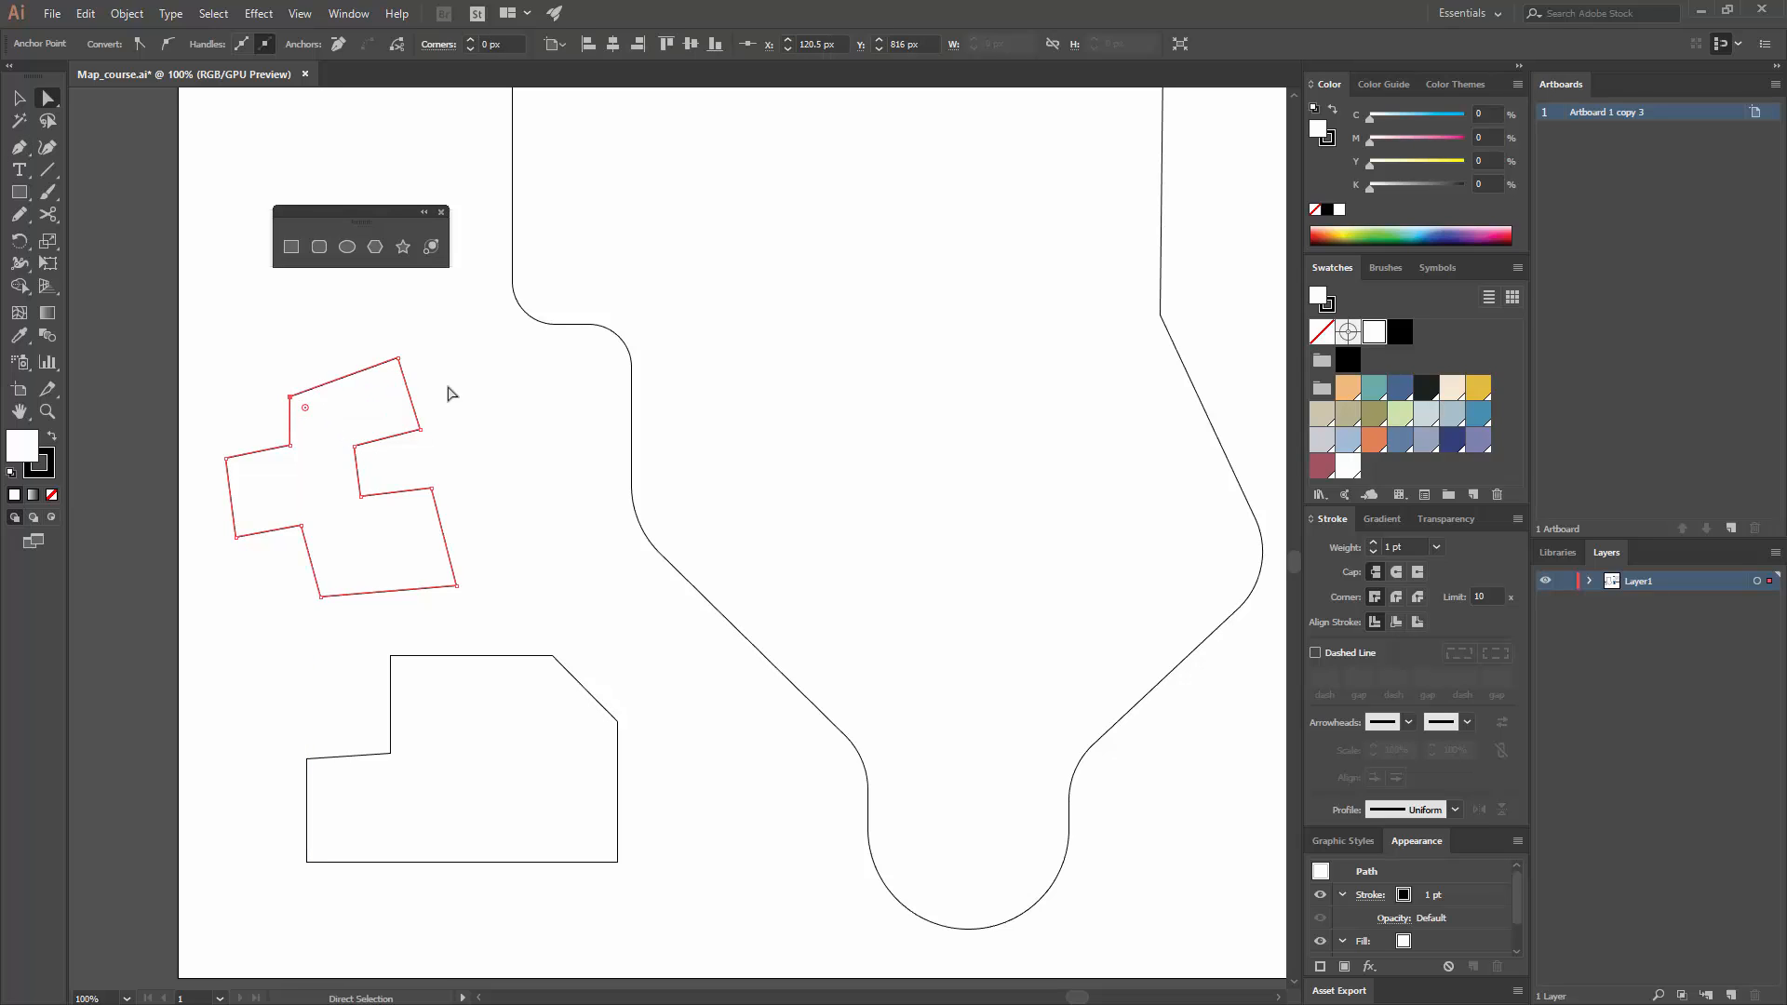
click(572, 451)
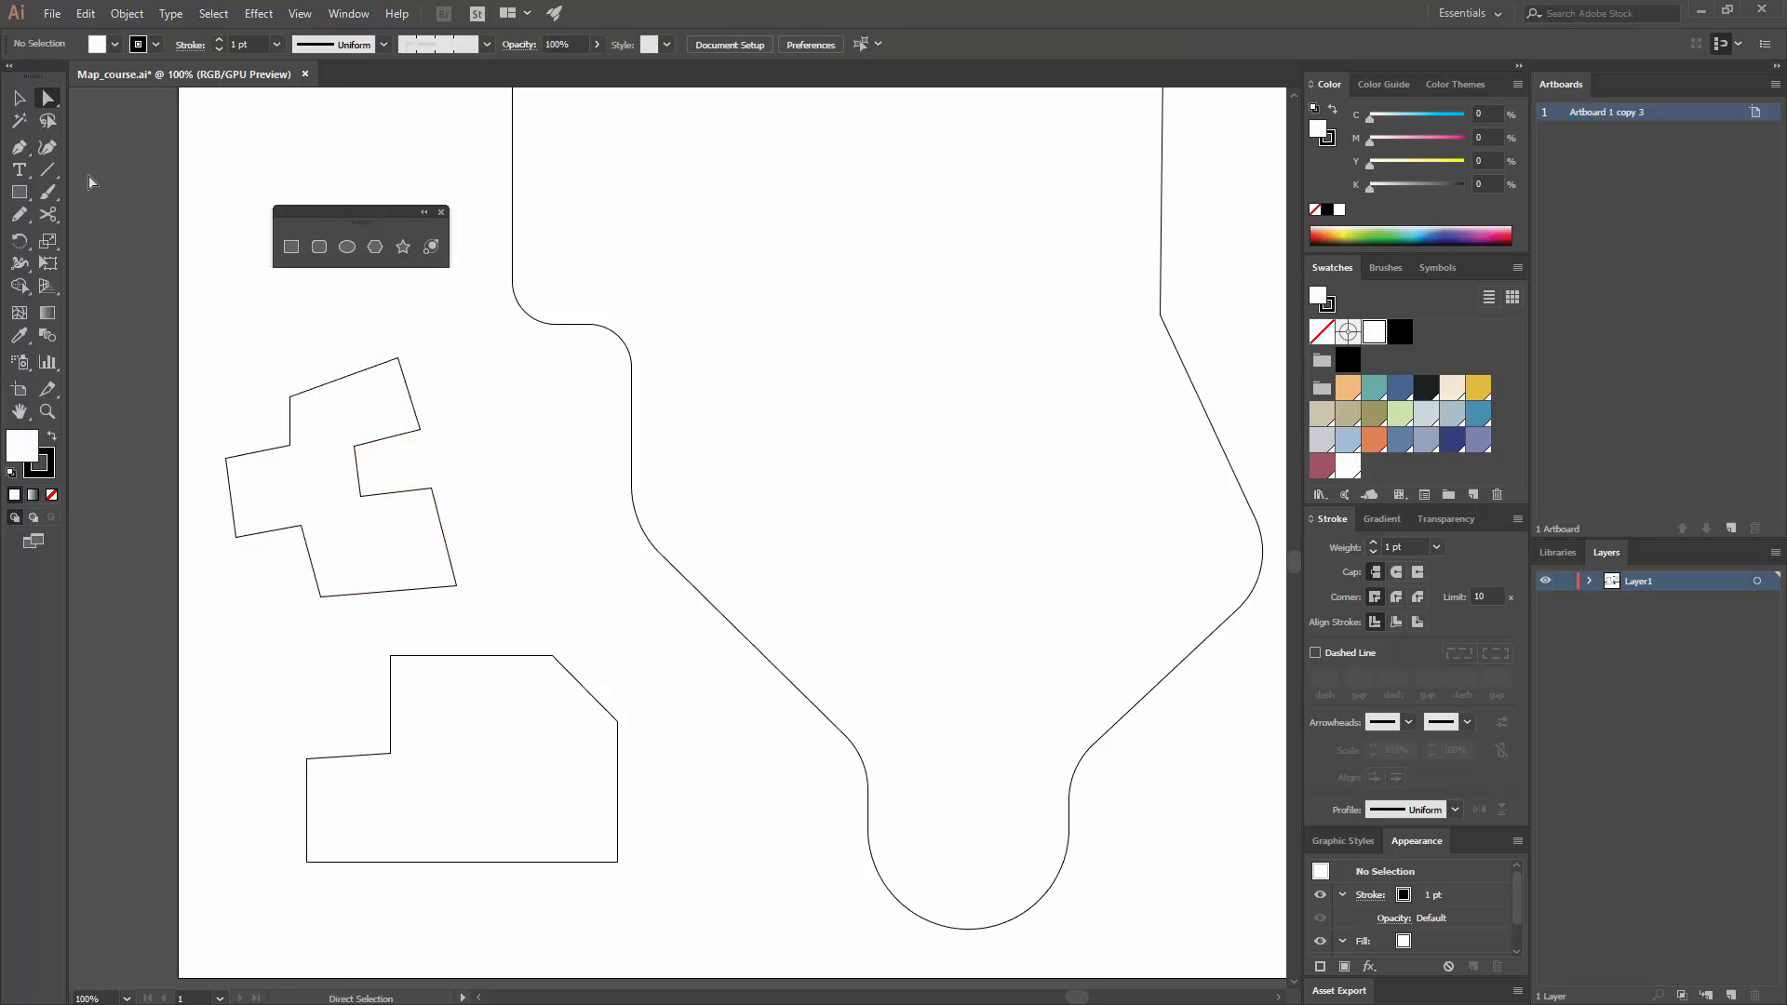
- Square up the upper island's top block by moving its two left and right corners, and shift the shape slightly up
click(47, 99)
drag(290, 397, 285, 369)
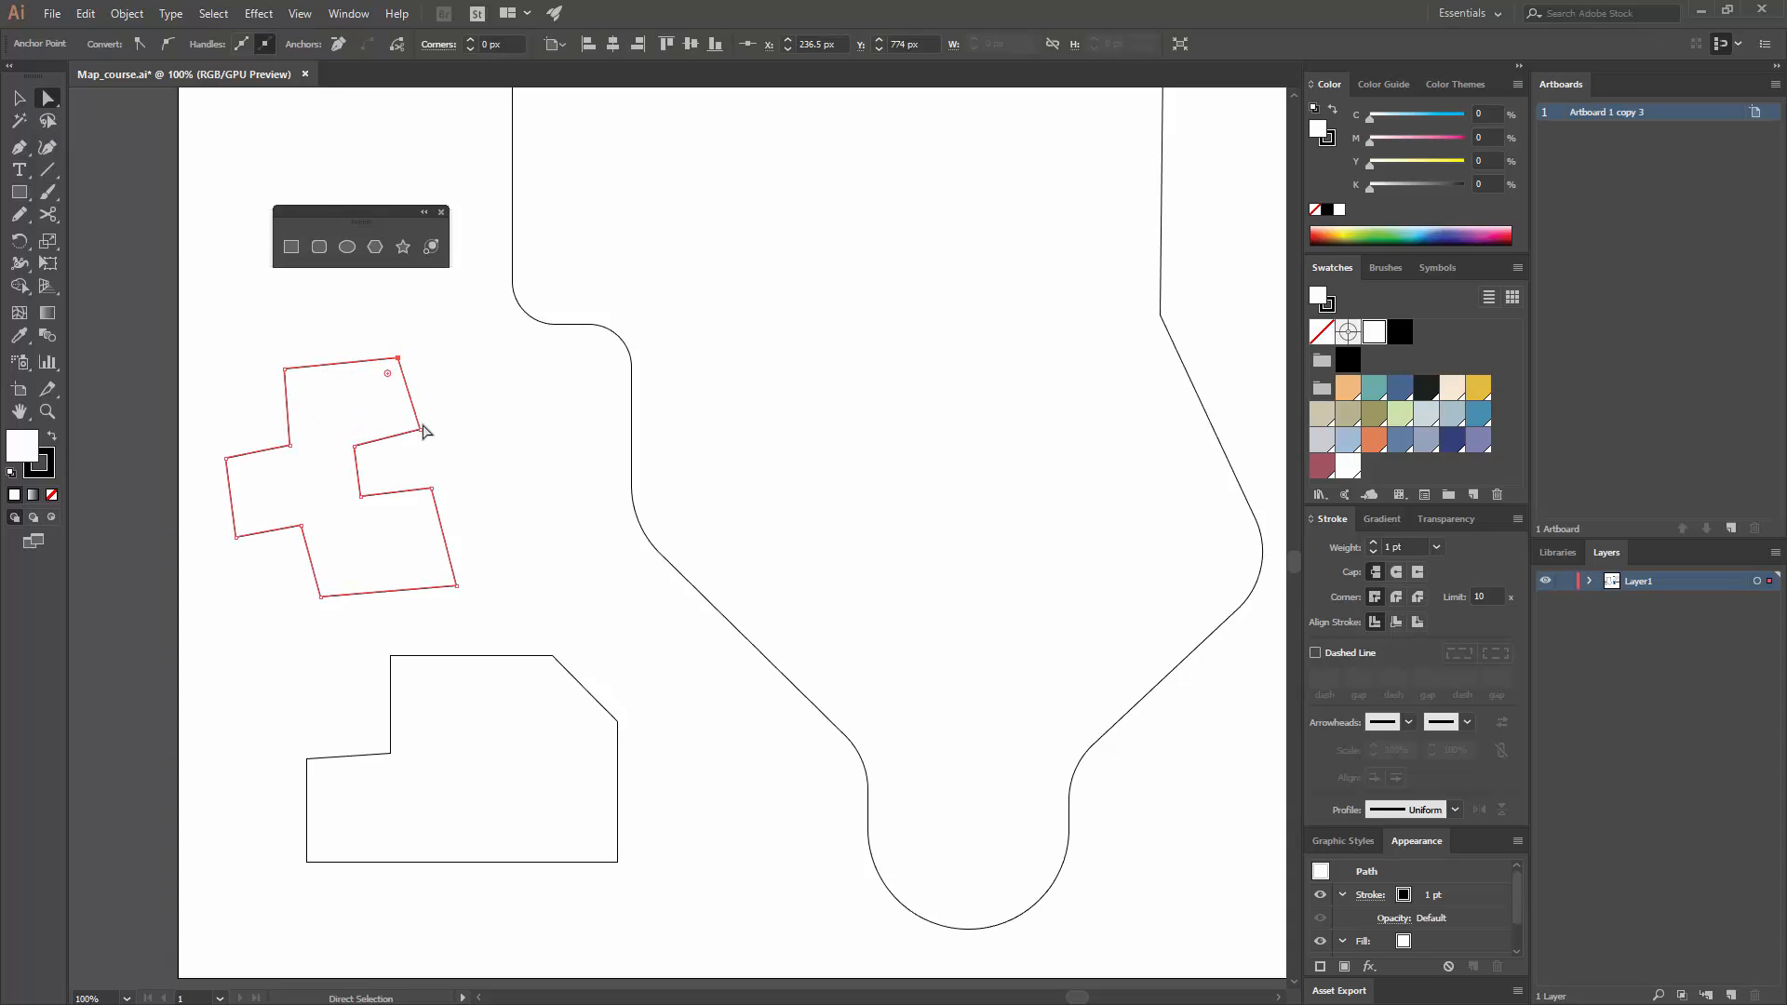
drag(421, 429, 372, 470)
click(459, 463)
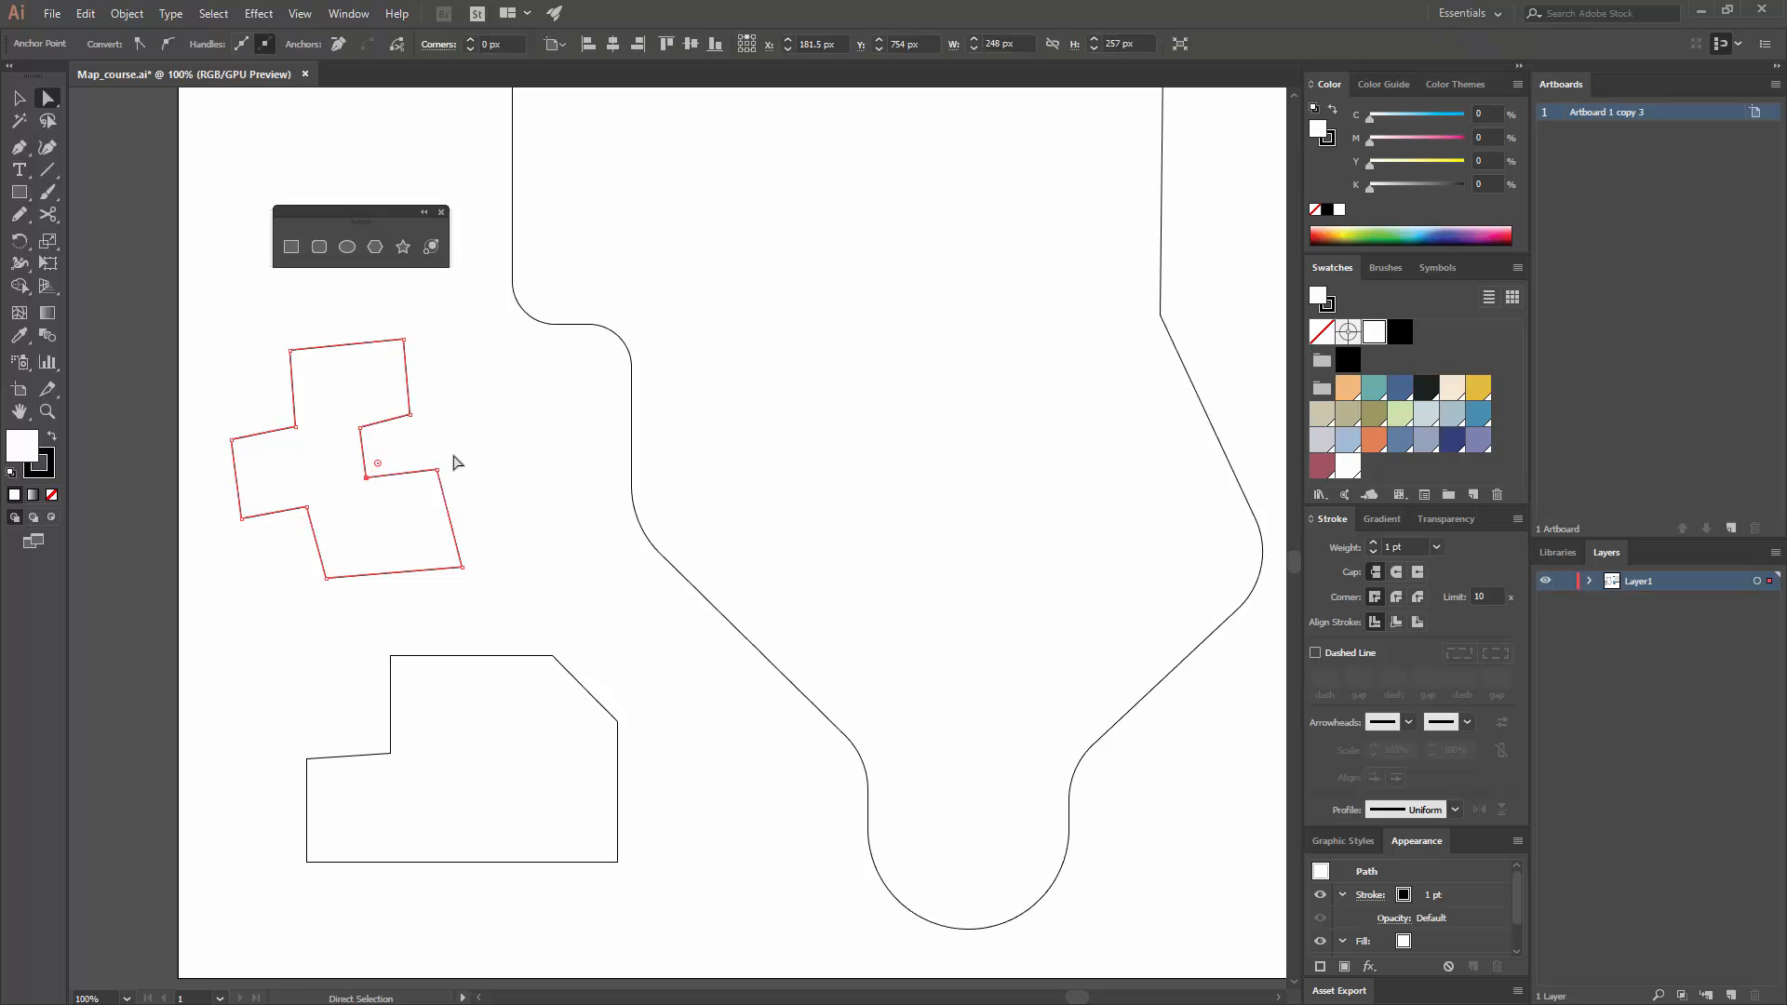
- Make the upper island's right notch shallower and move its two bottom corners slightly left
click(366, 478)
drag(367, 479, 369, 427)
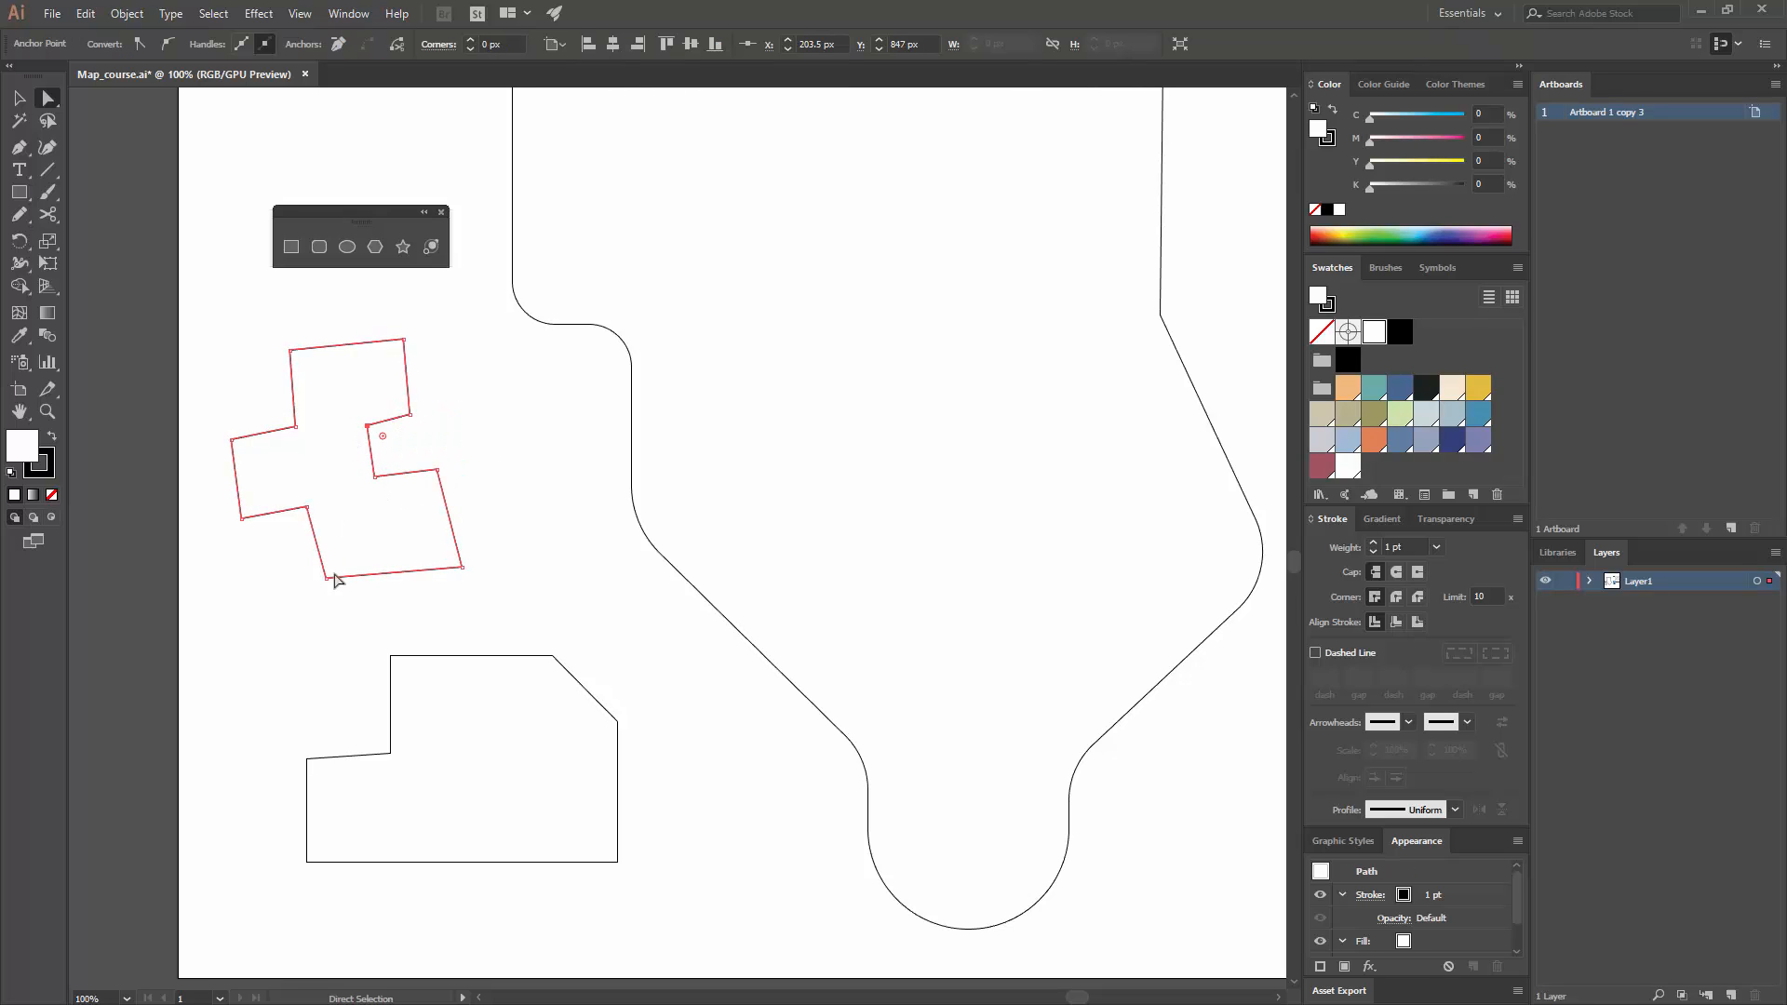
drag(325, 578, 314, 578)
drag(462, 566, 451, 561)
click(526, 547)
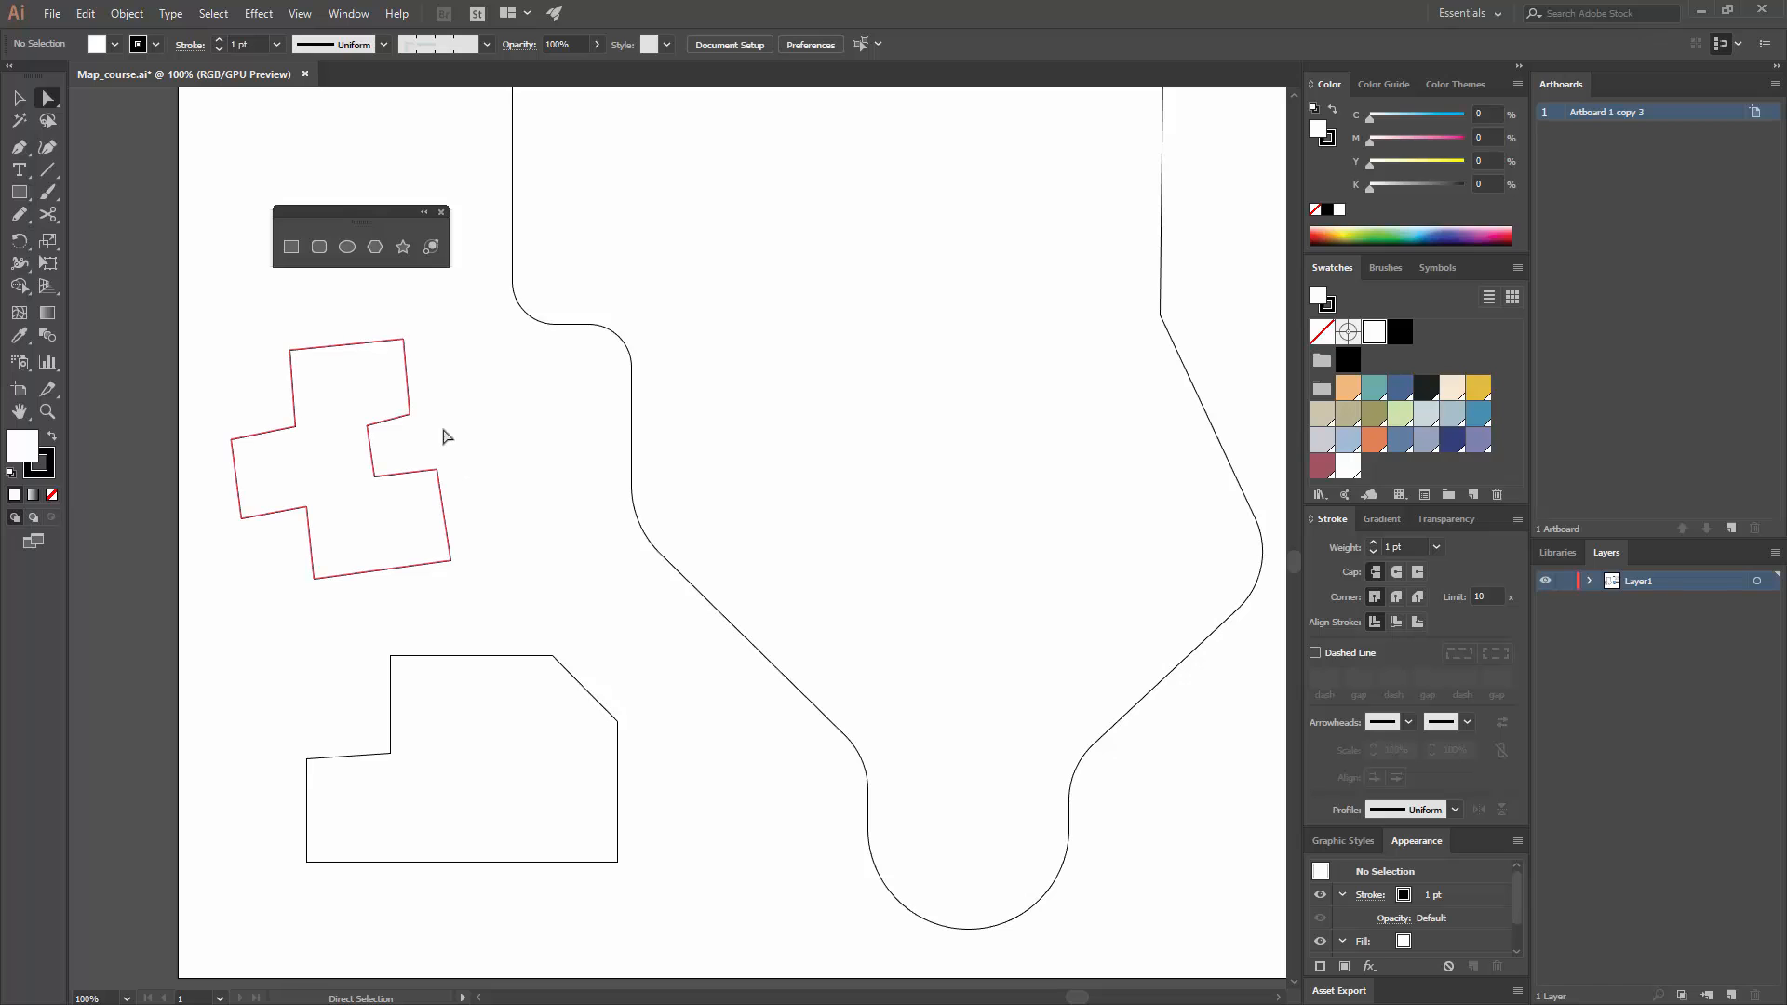
- Round all corners of both island outlines together to about 27.34 px
key(ctrl+minus)
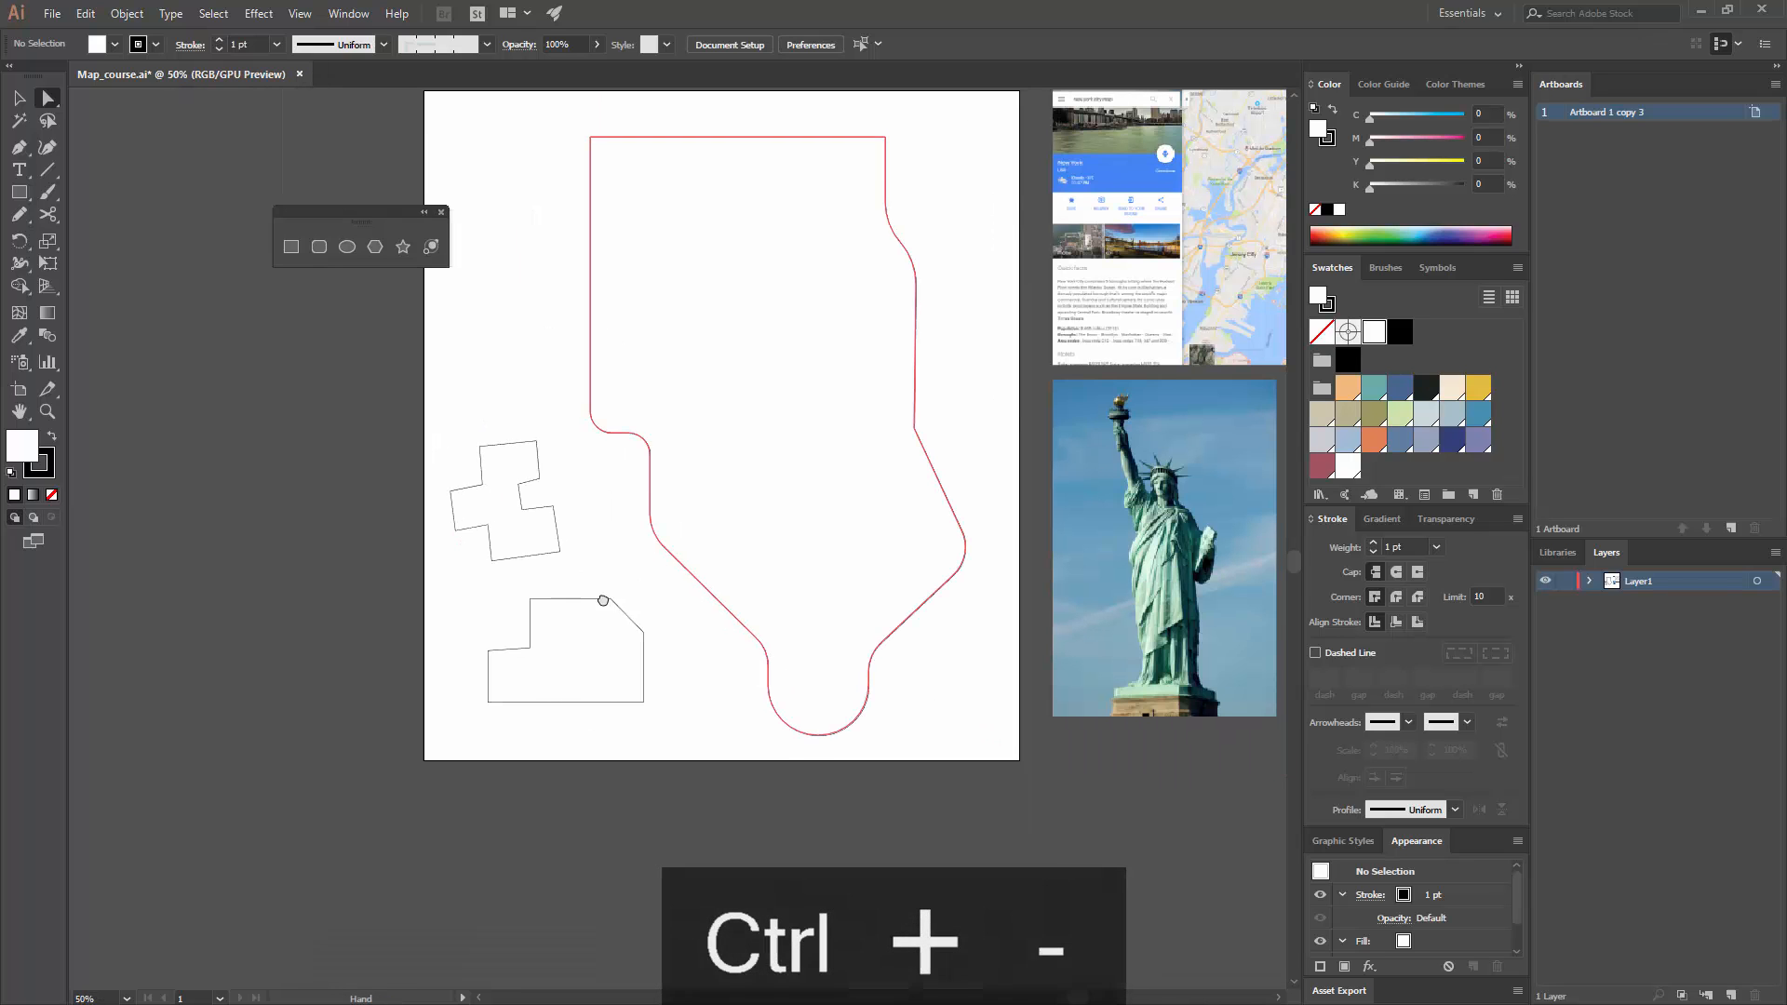
drag(701, 619, 546, 684)
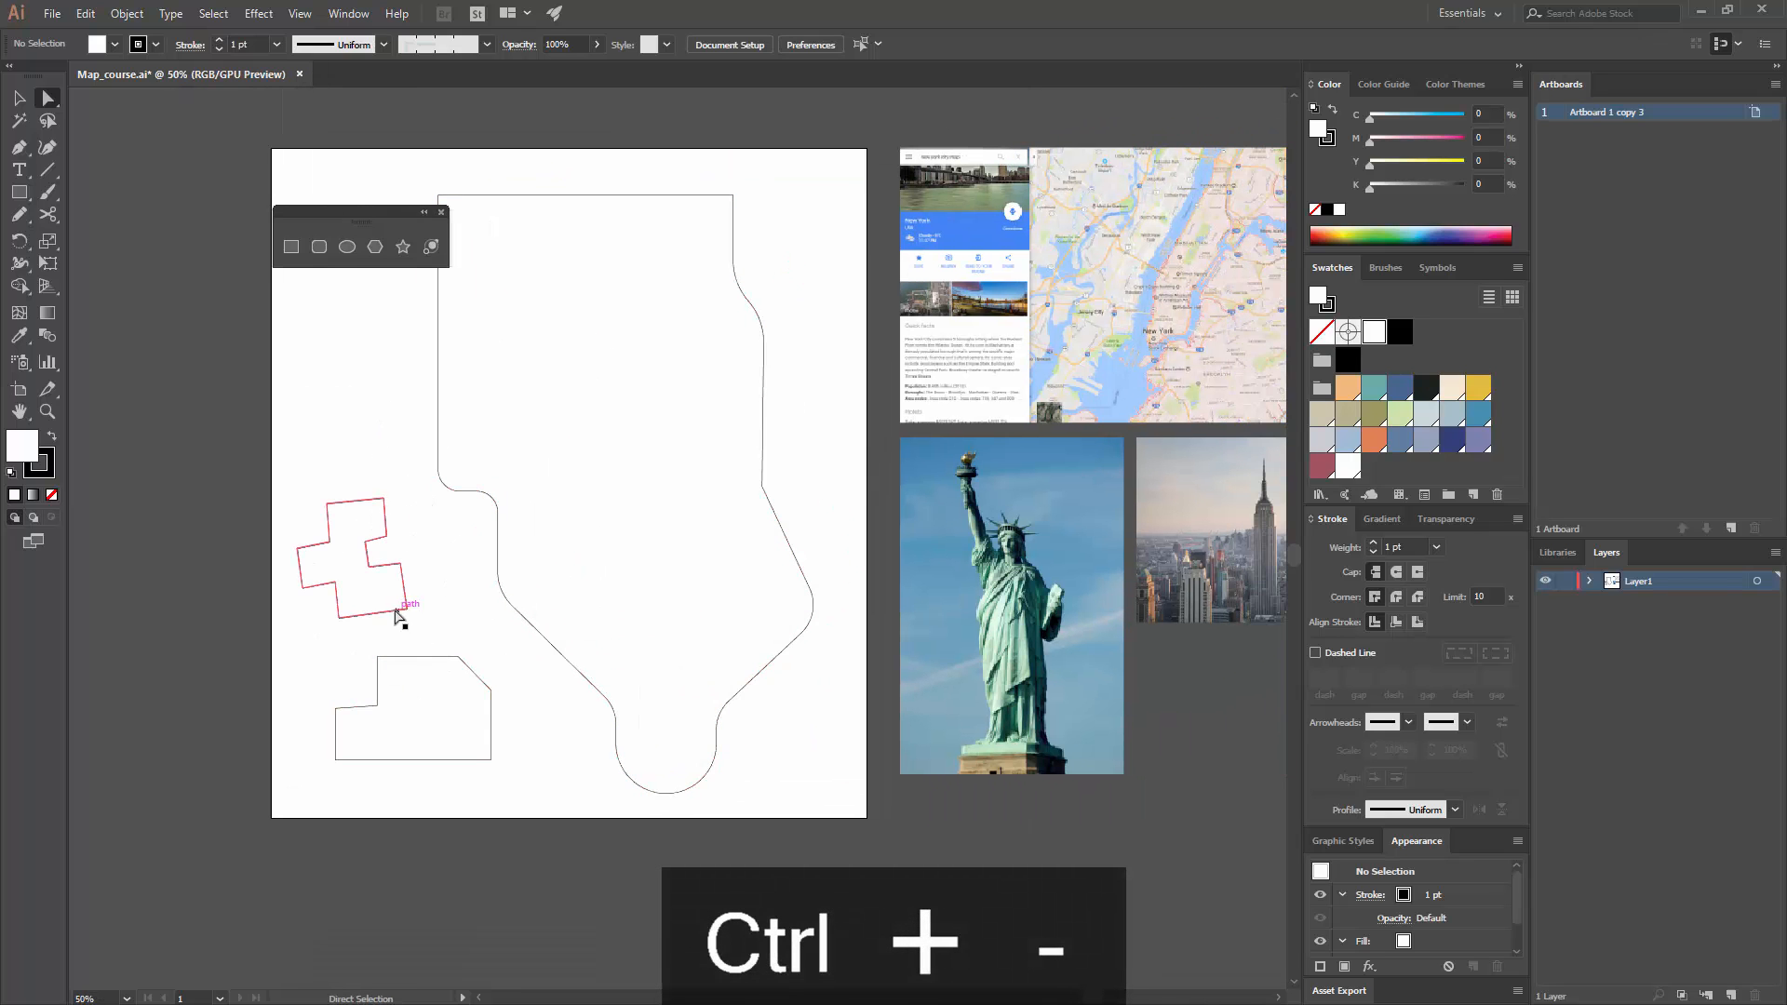
key(v)
drag(403, 793, 243, 543)
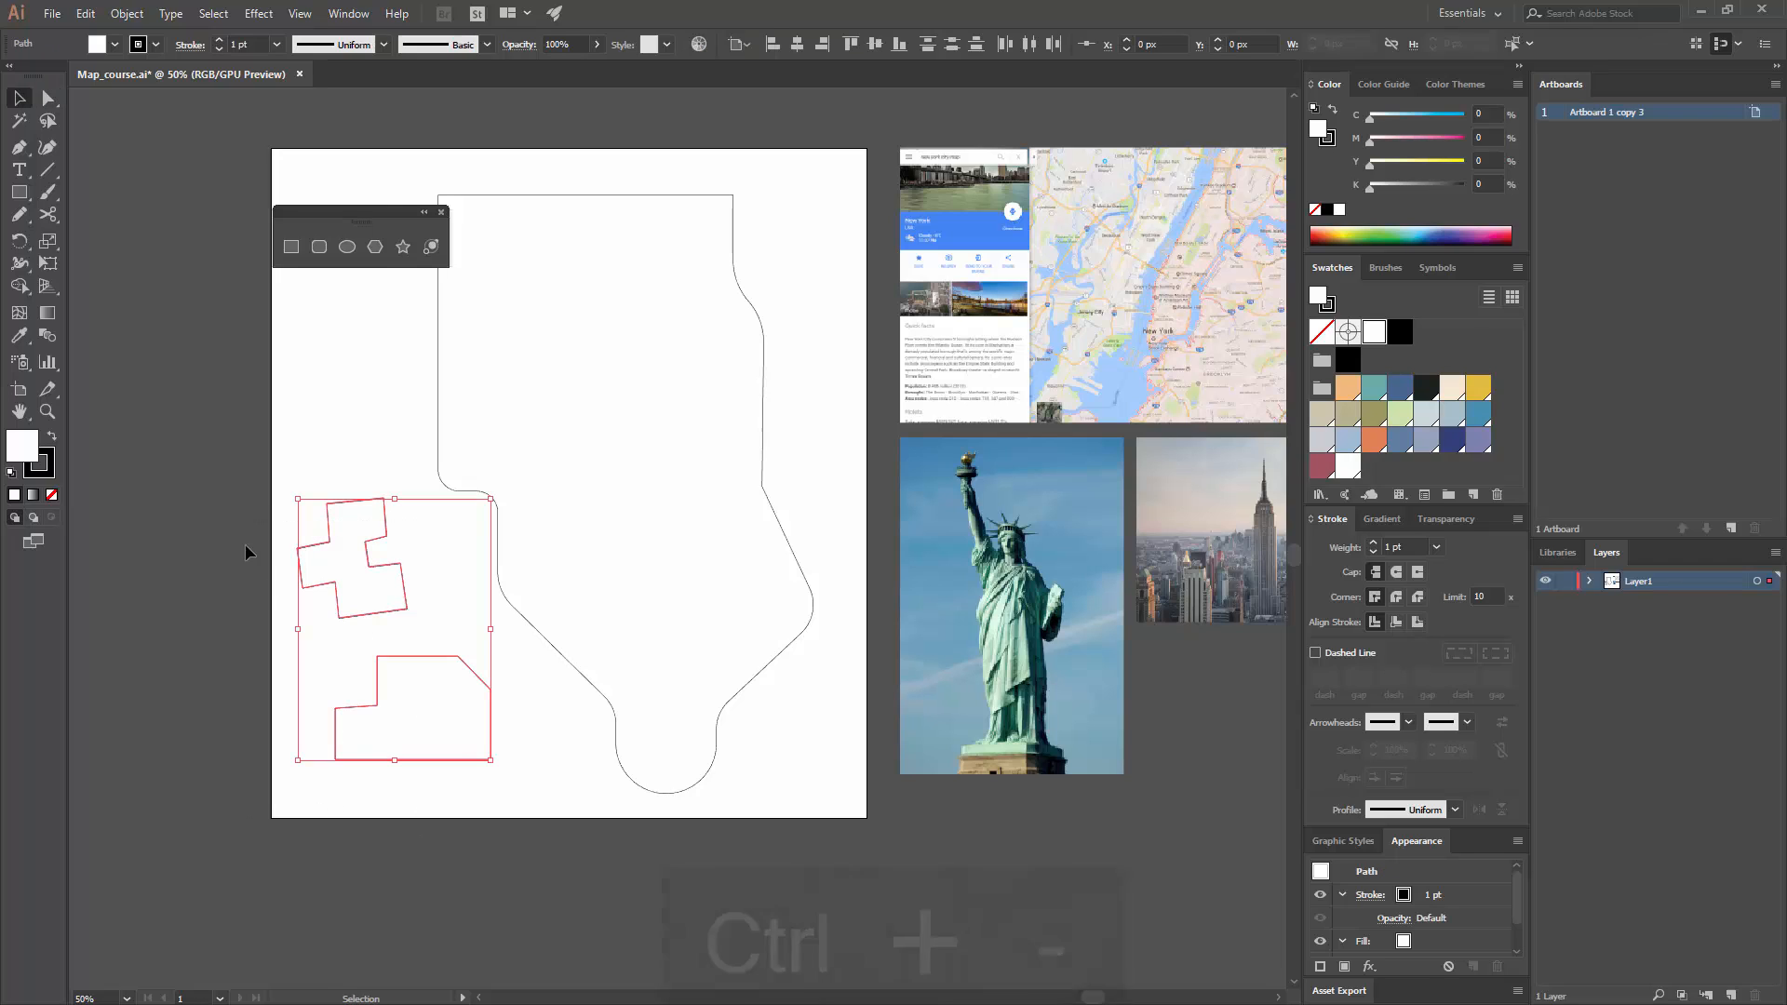
click(48, 108)
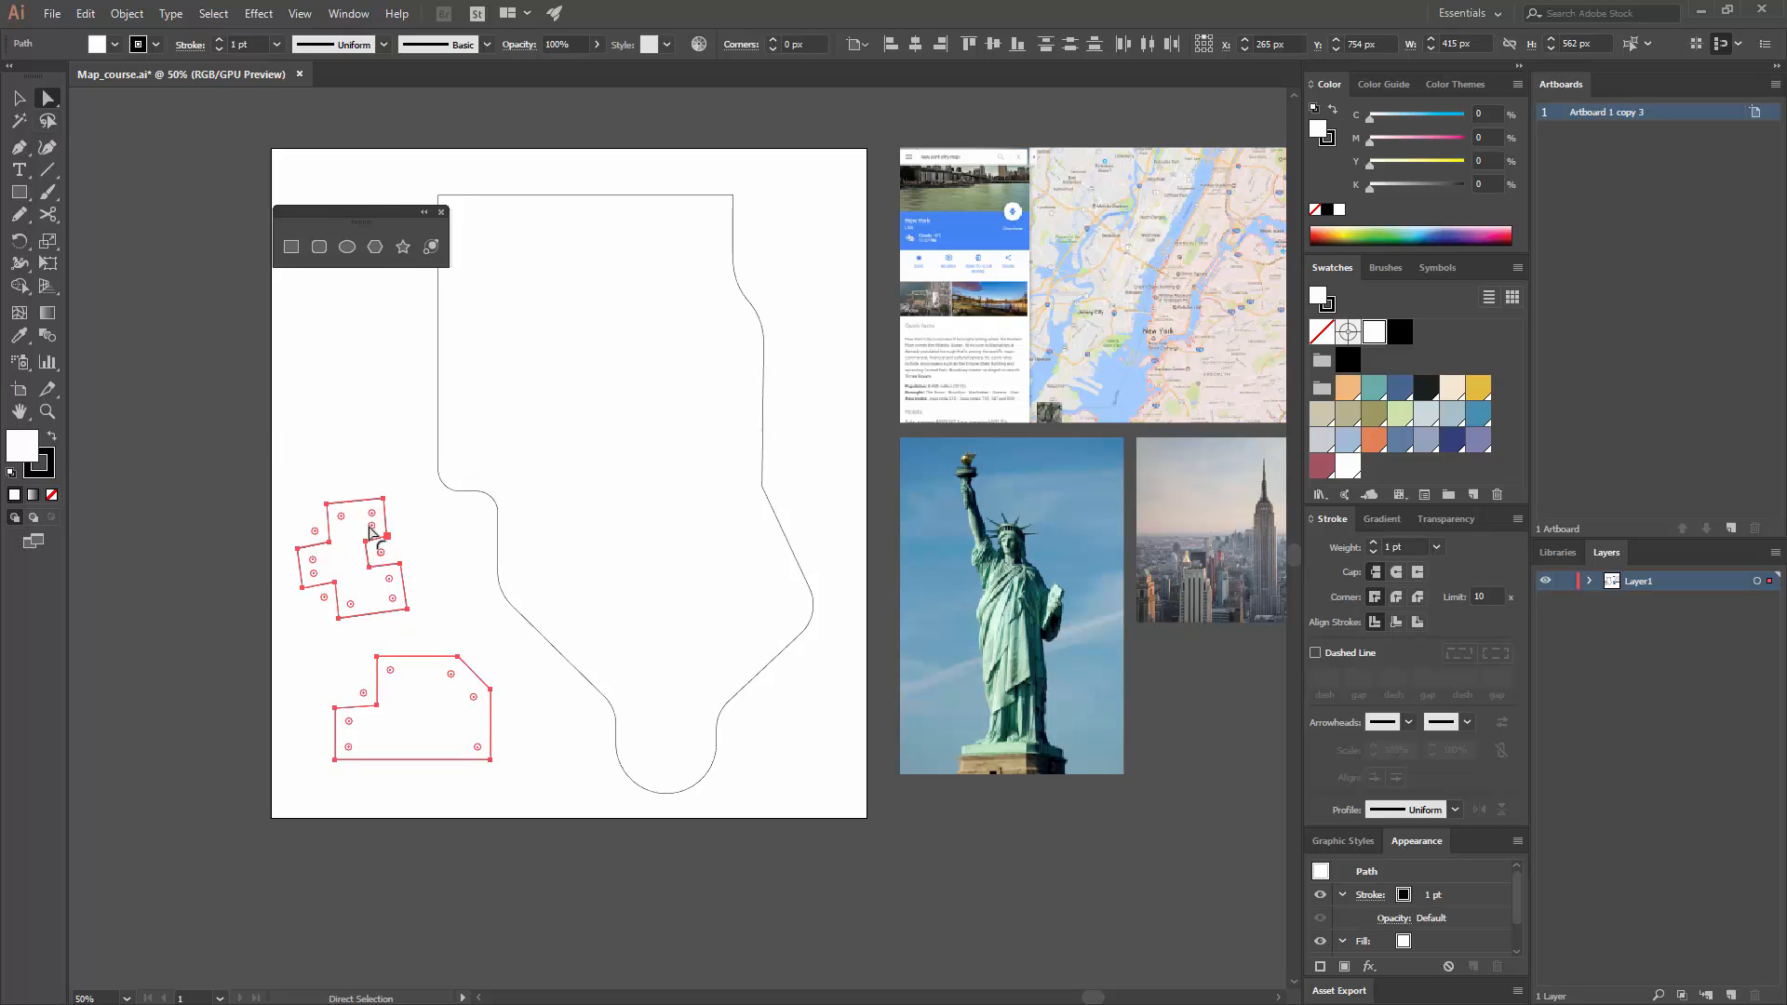
drag(370, 532, 360, 517)
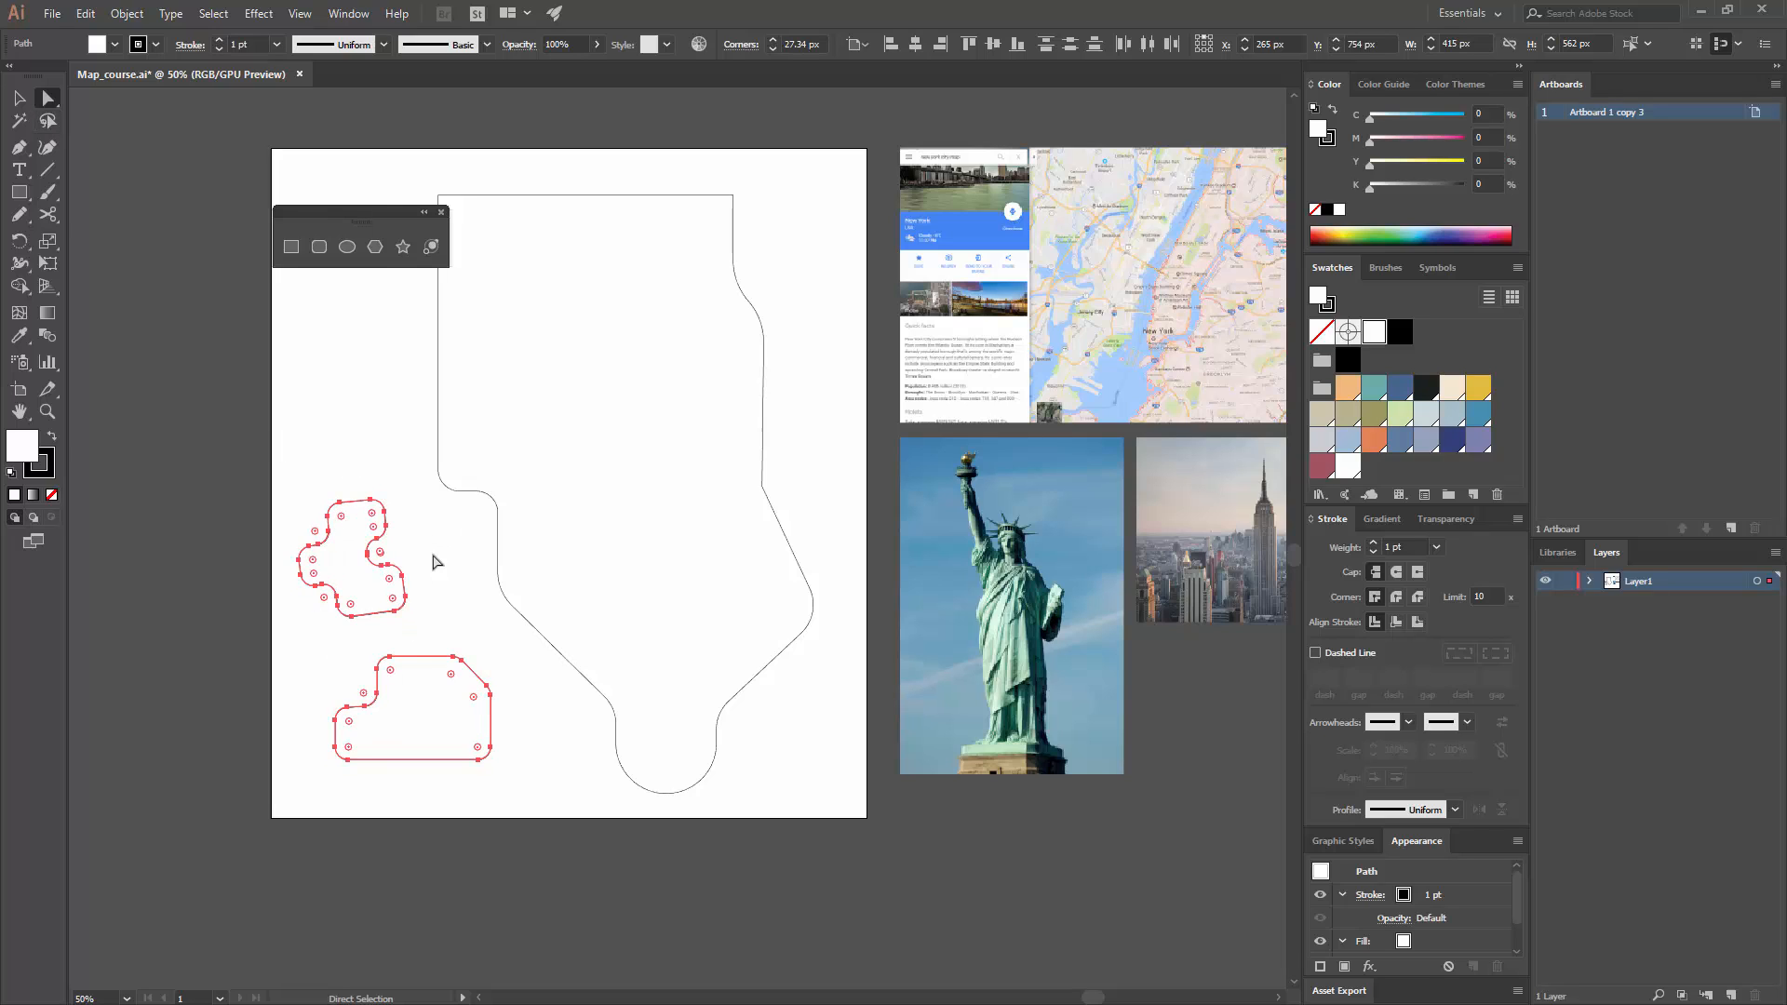
click(439, 566)
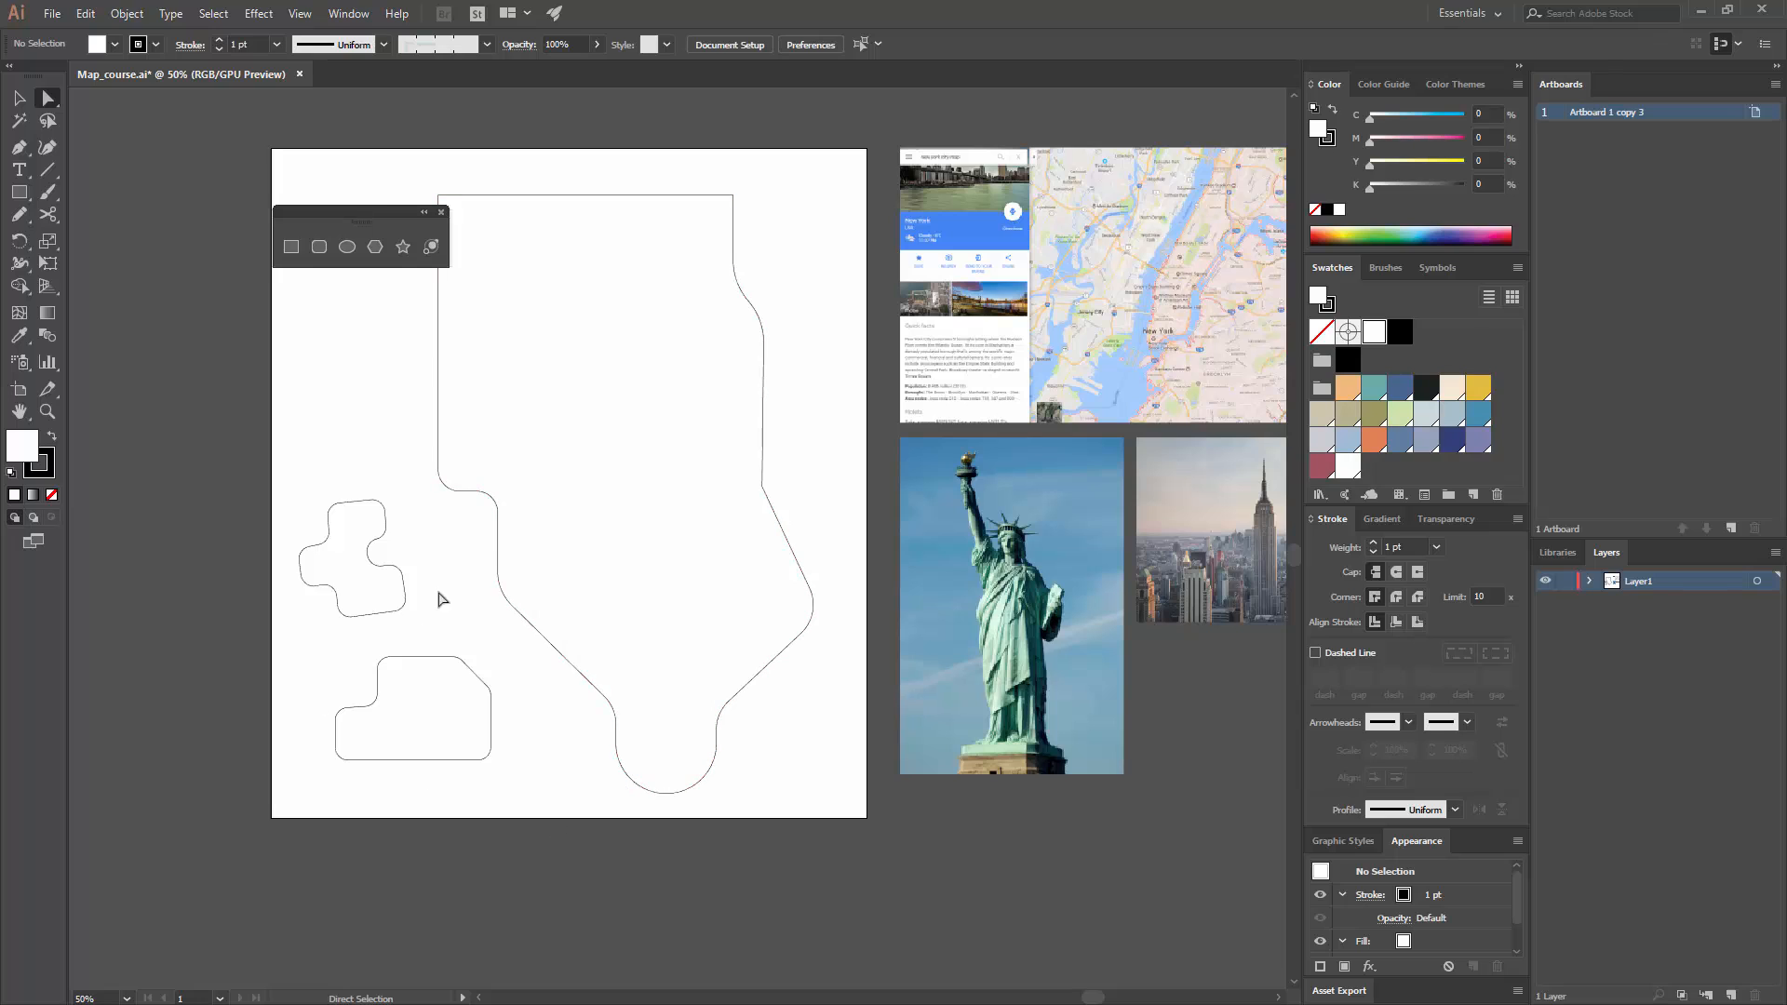
- Move the upper rounded island slightly up and to the right, beside the main outline
key(v)
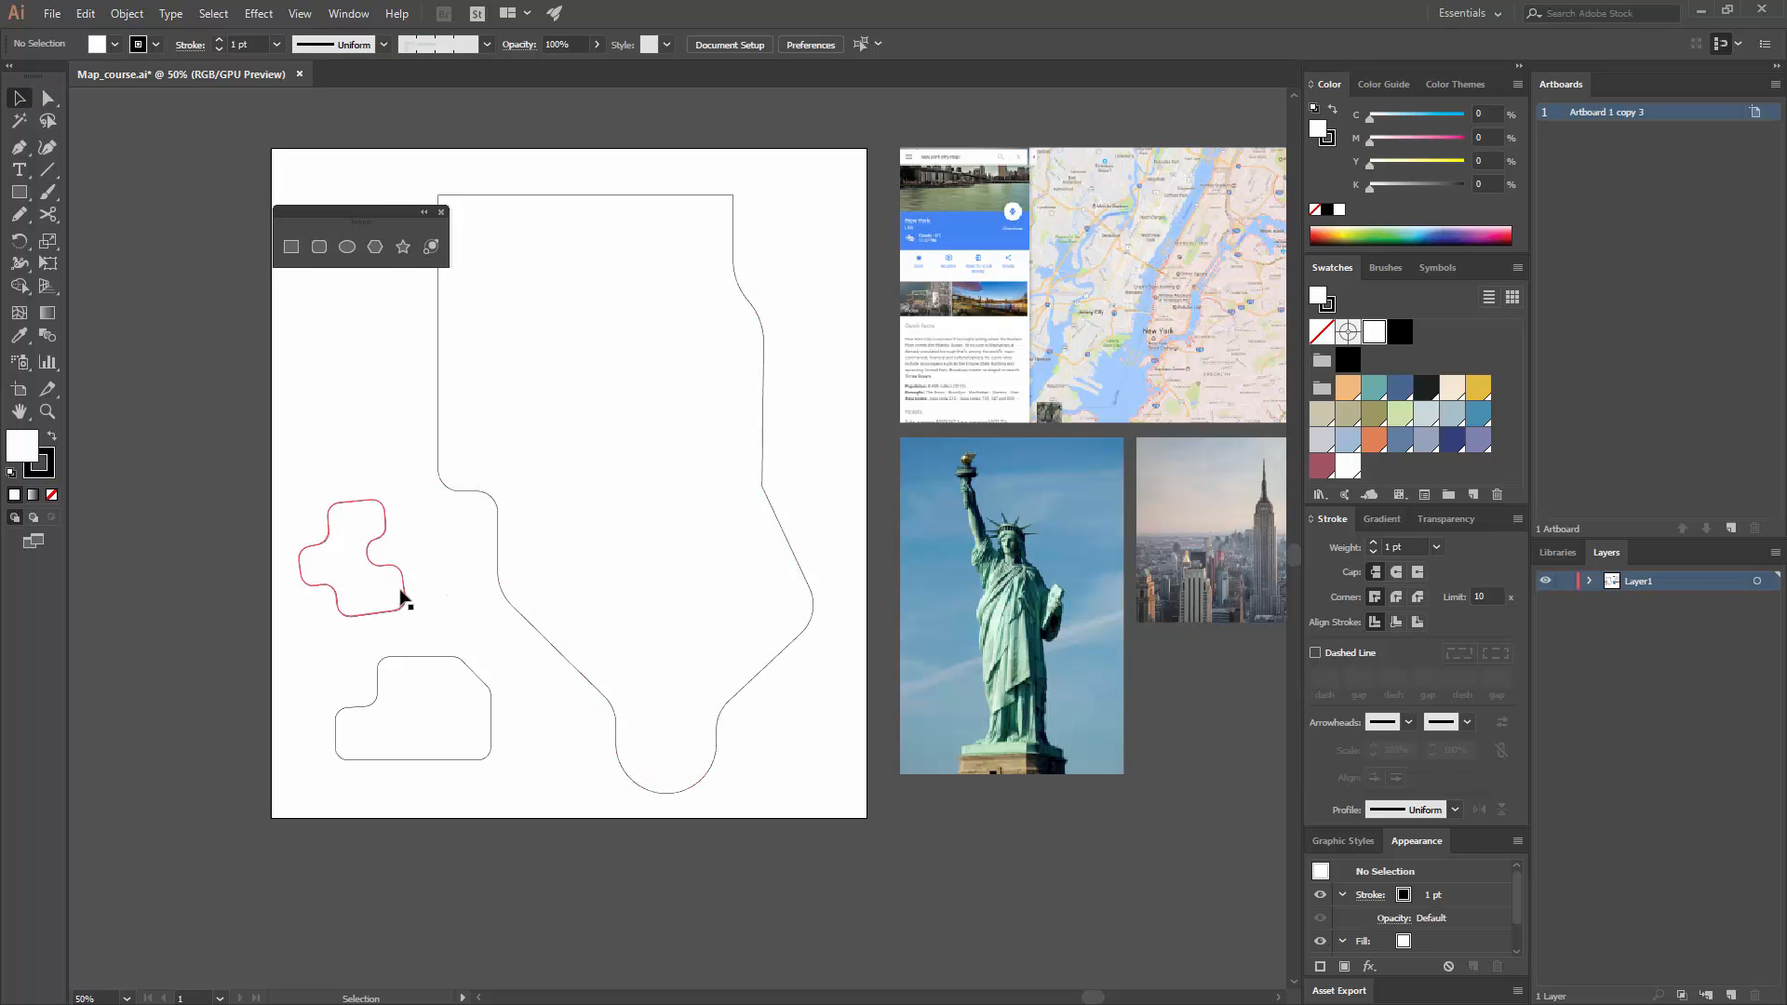
drag(406, 592, 415, 581)
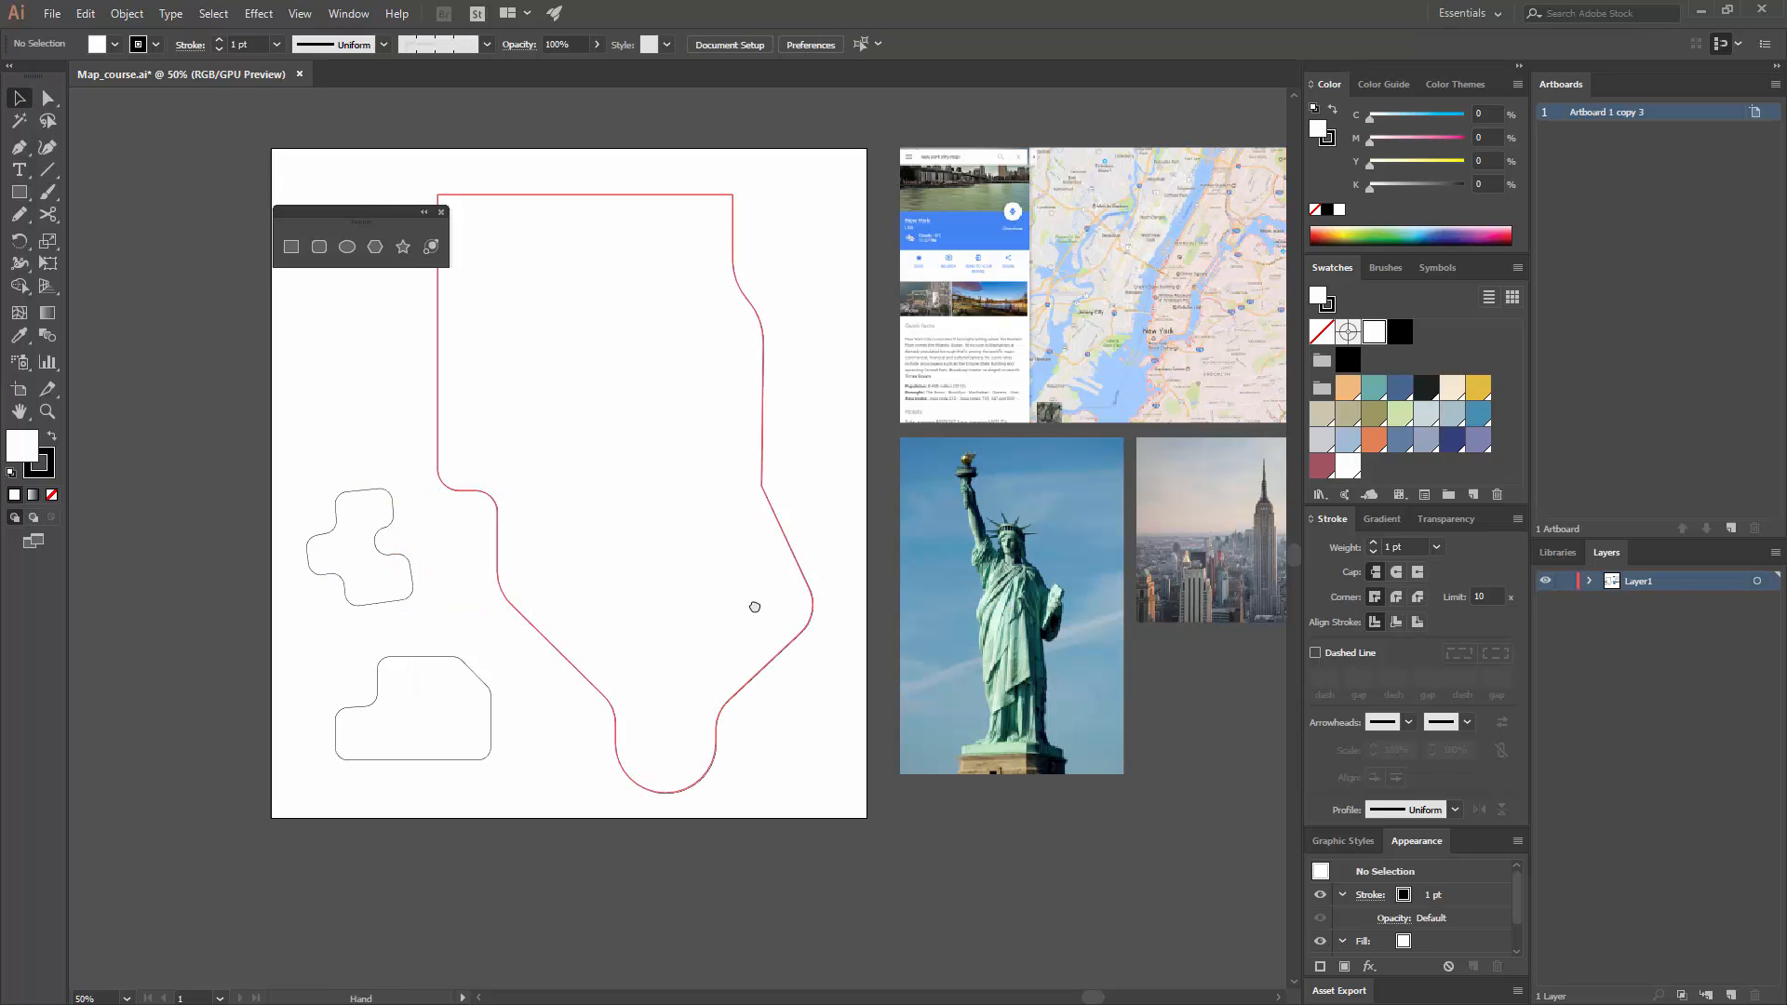
key(space)
drag(752, 591, 696, 670)
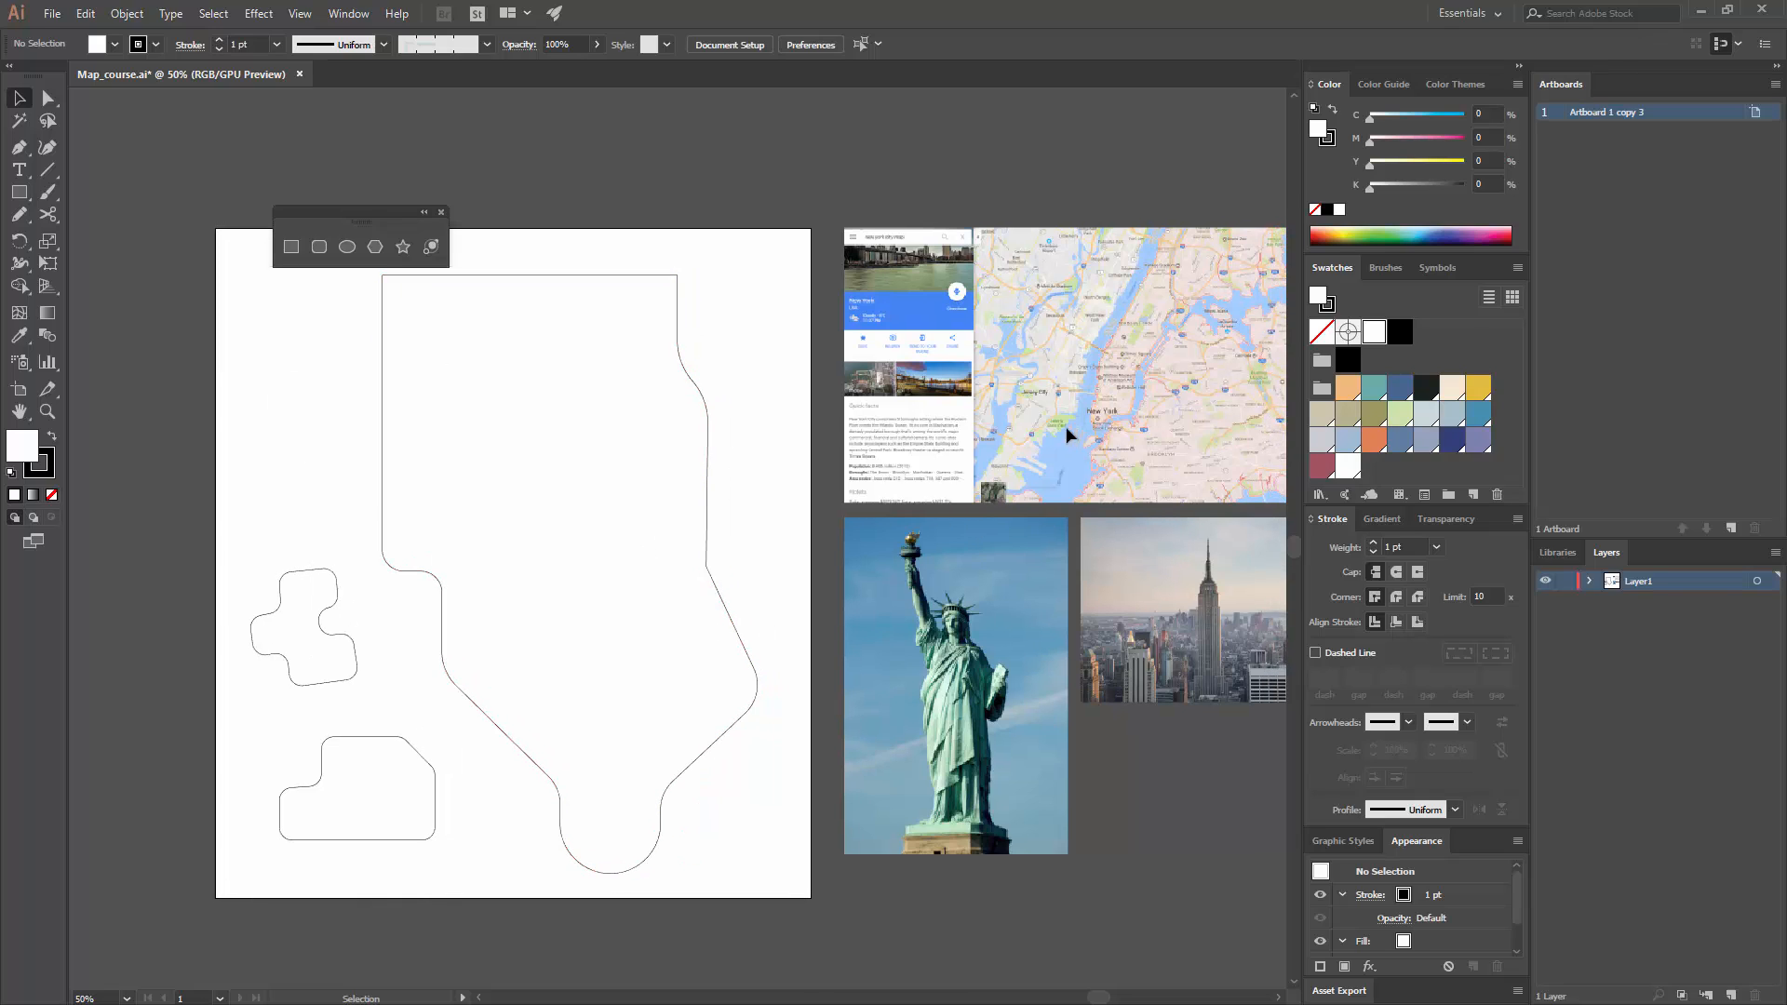